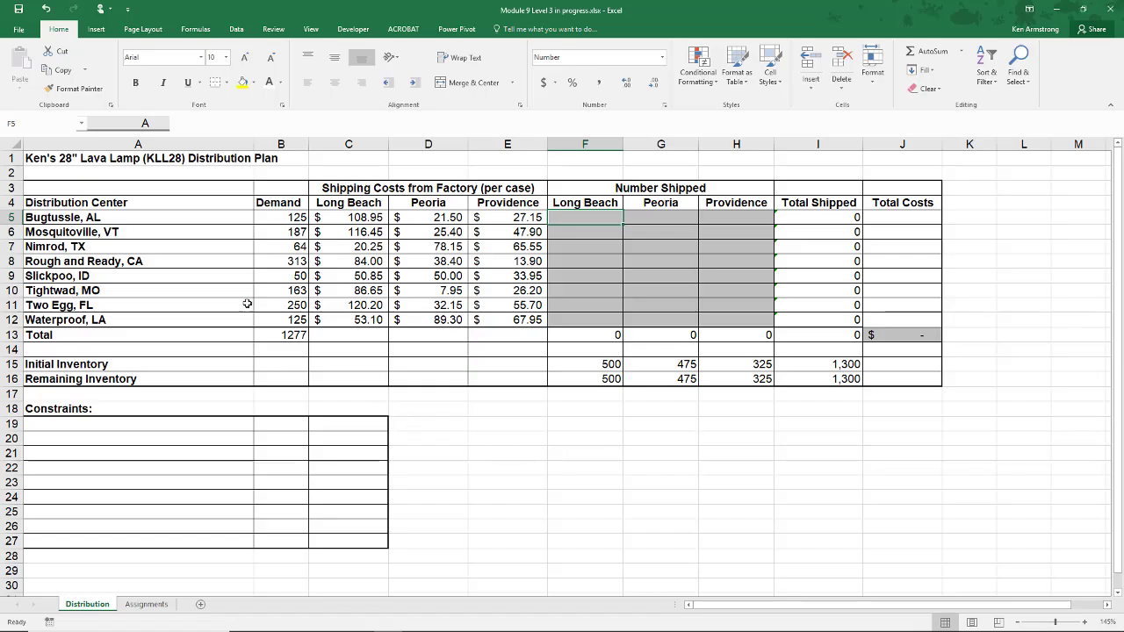
- Review the distribution plan's title, the three factory headings, the distribution centers and their demand figures
left_click(141, 158)
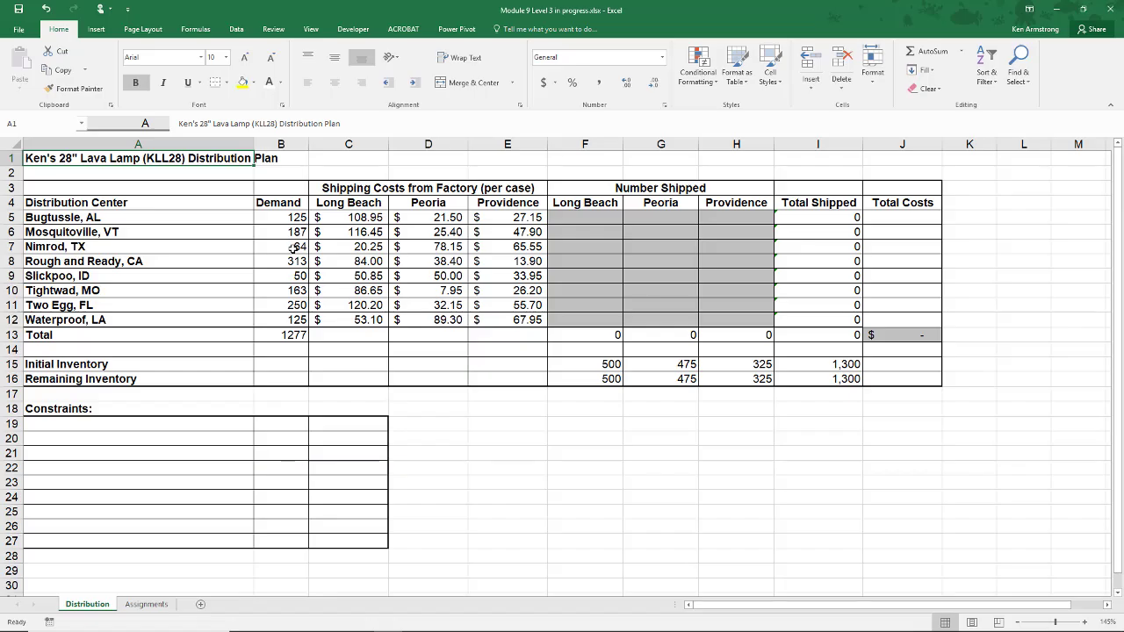
left_click(639, 425)
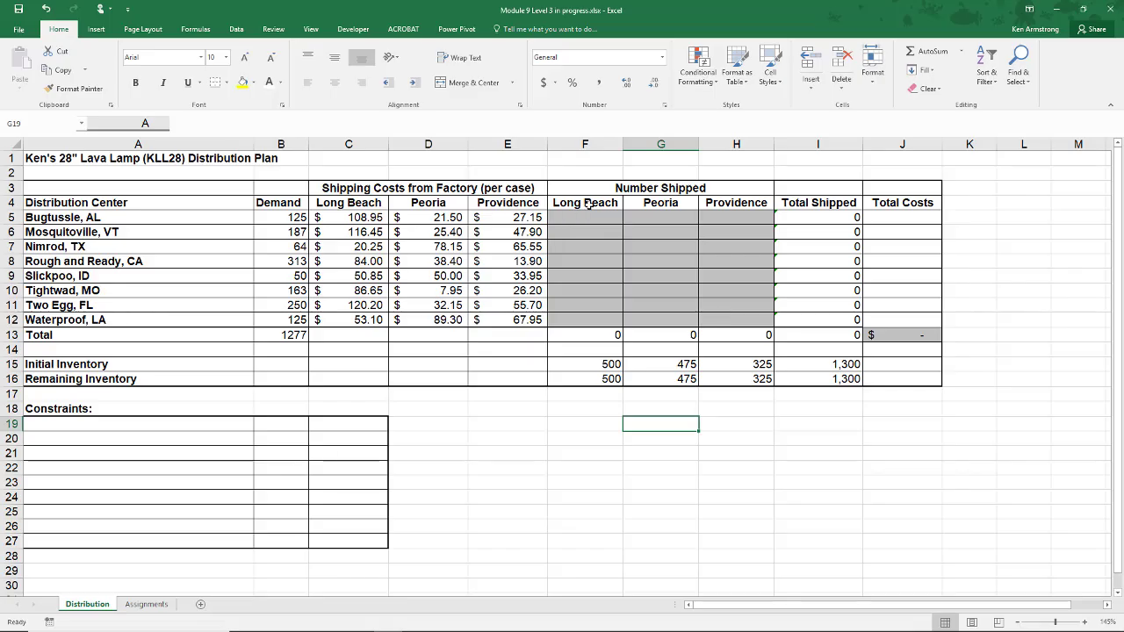
left_click_drag(590, 204, 729, 204)
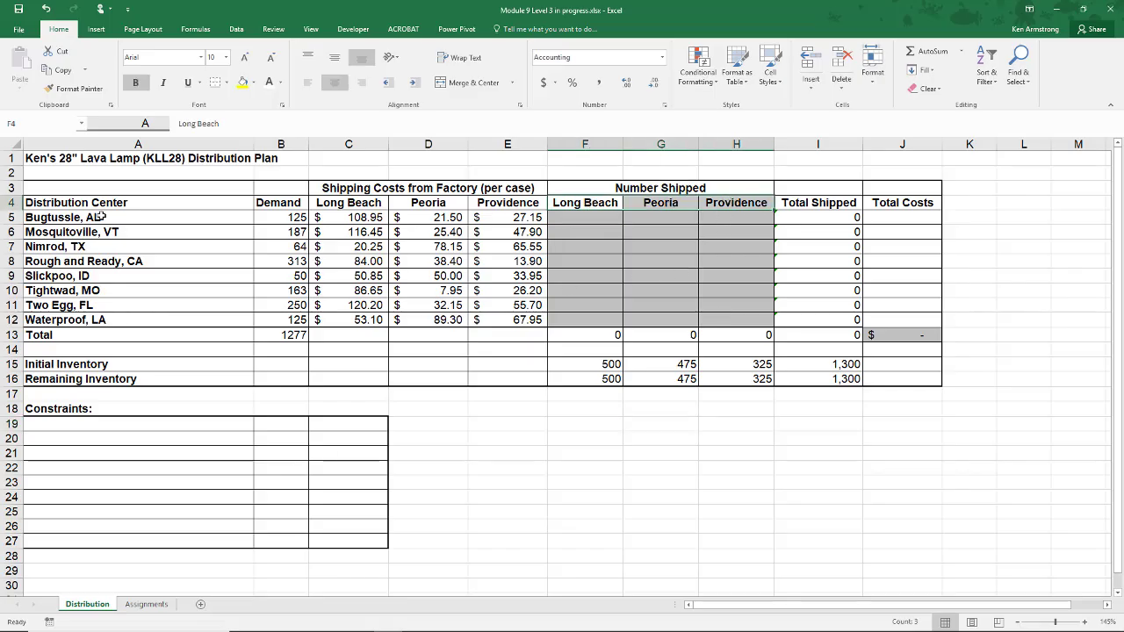
left_click_drag(102, 216, 103, 319)
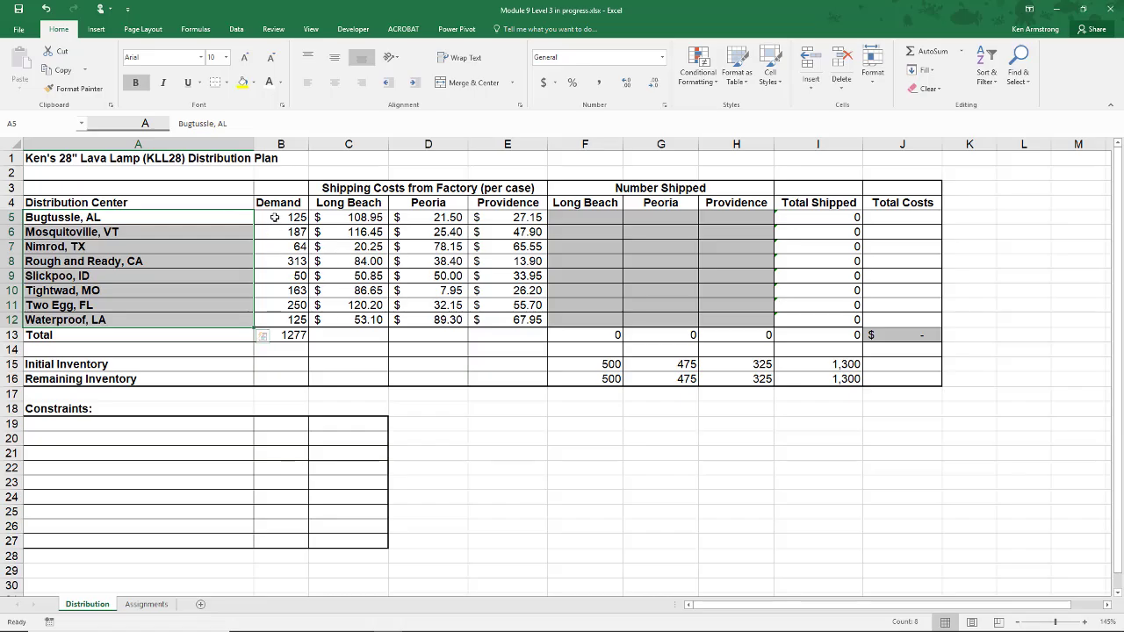
left_click_drag(275, 218, 277, 319)
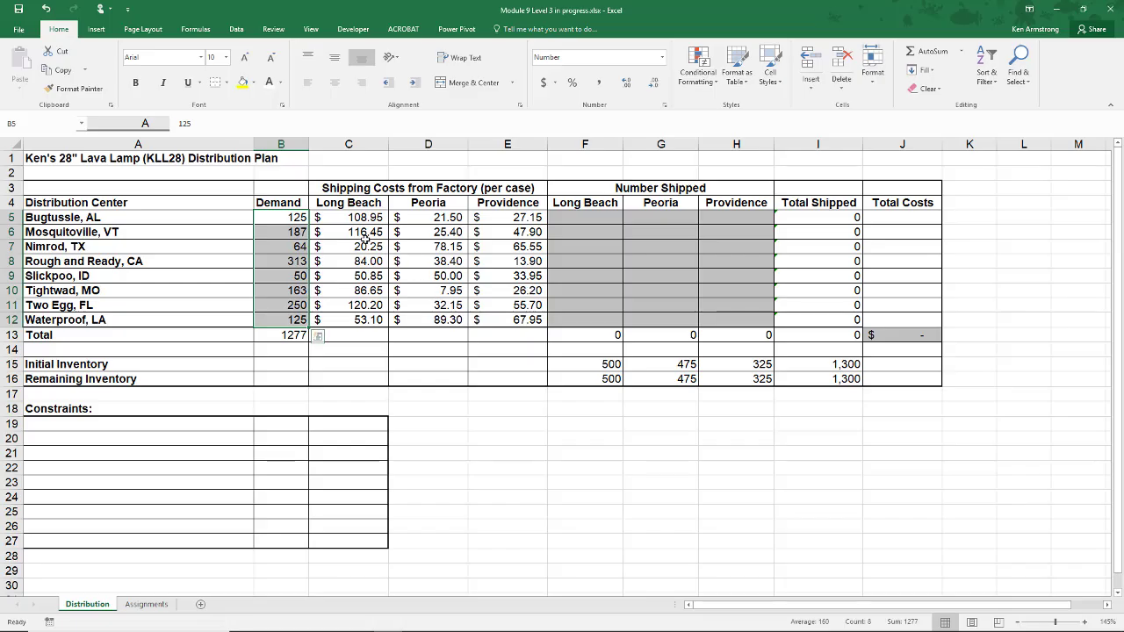
- Format the shipping costs in C6:E12 as Accounting with two decimal places and no currency symbol
left_click_drag(360, 231, 360, 246)
left_click_drag(466, 285, 525, 321)
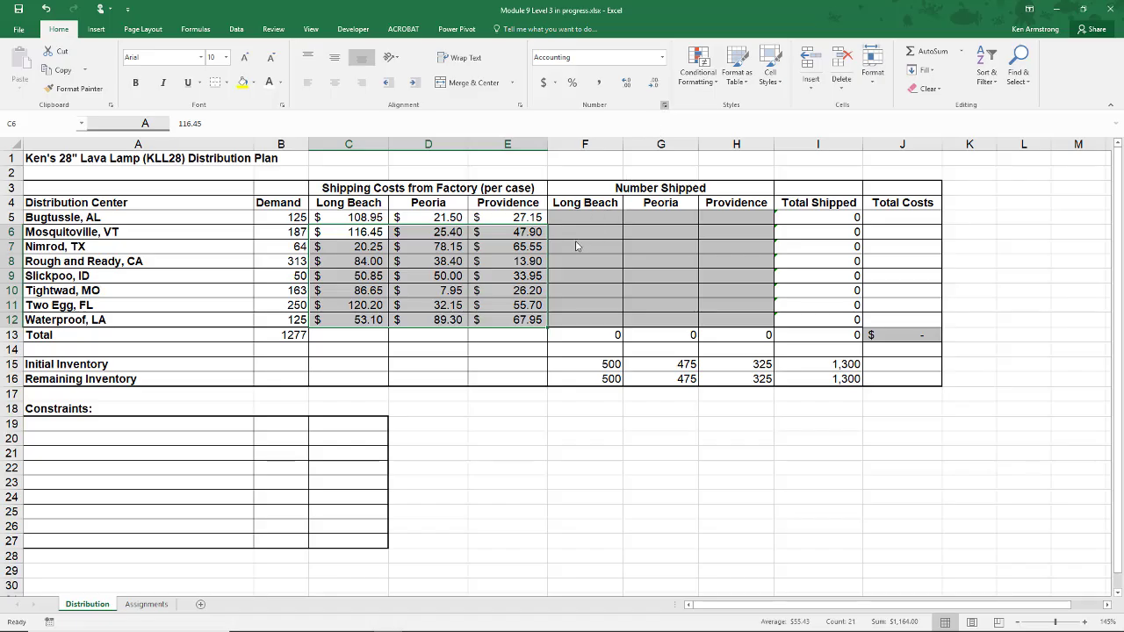
key("ctrl+1")
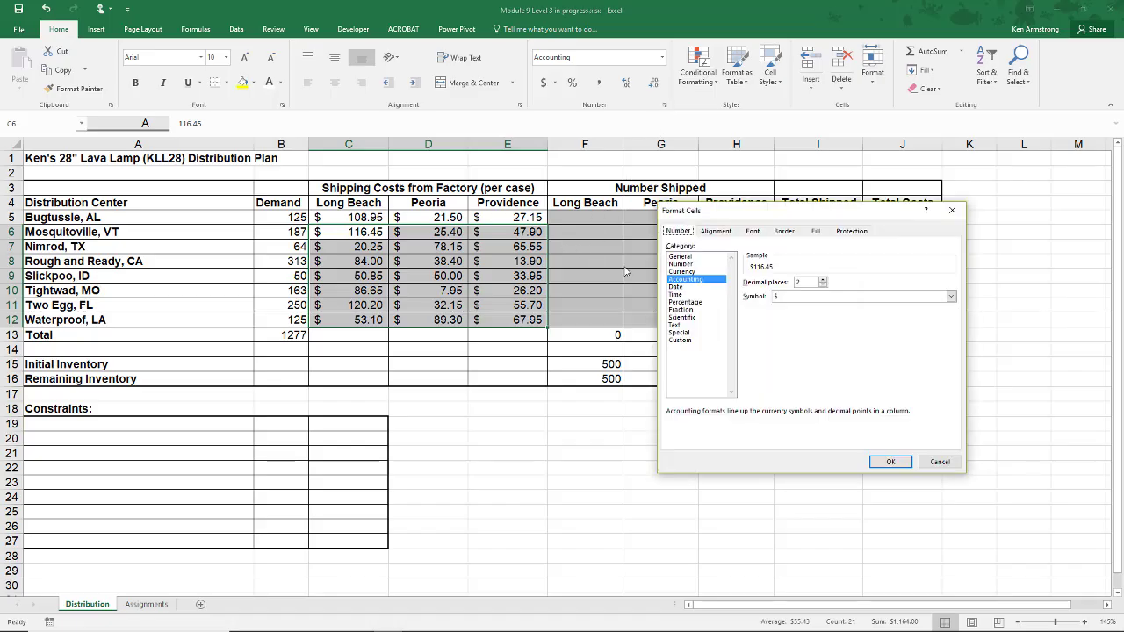
left_click(814, 298)
left_click(814, 306)
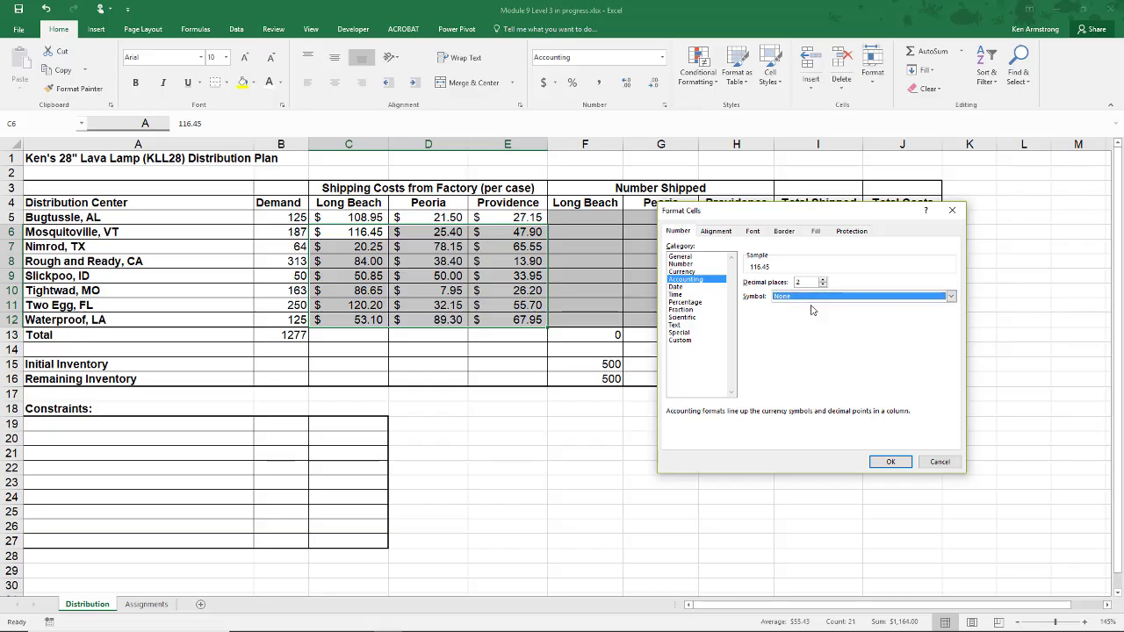
left_click(888, 466)
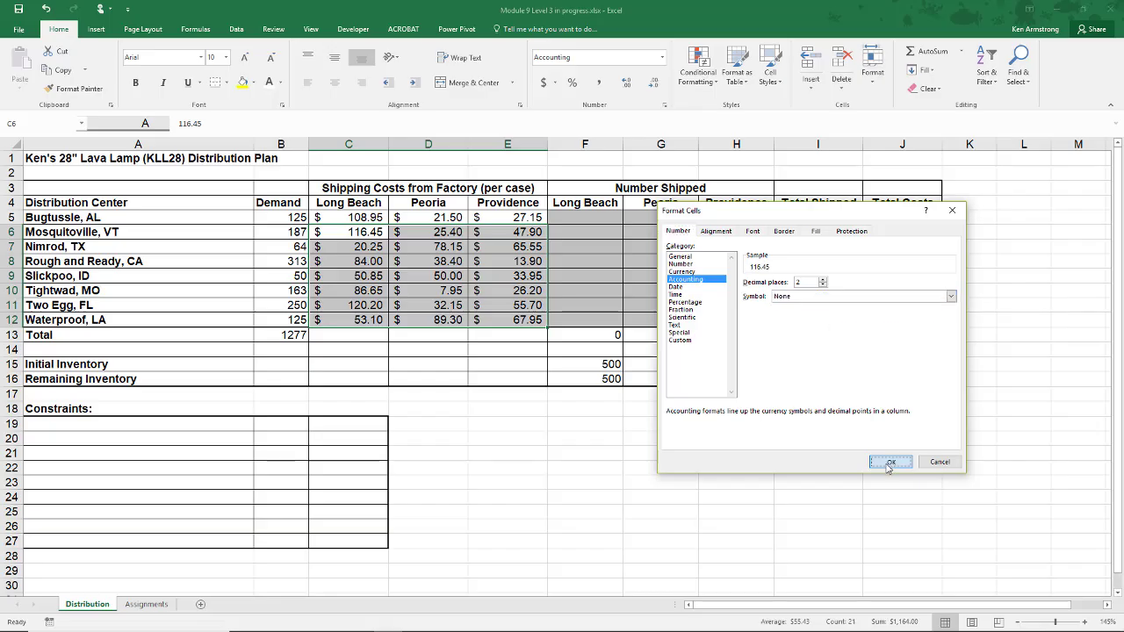
left_click(576, 401)
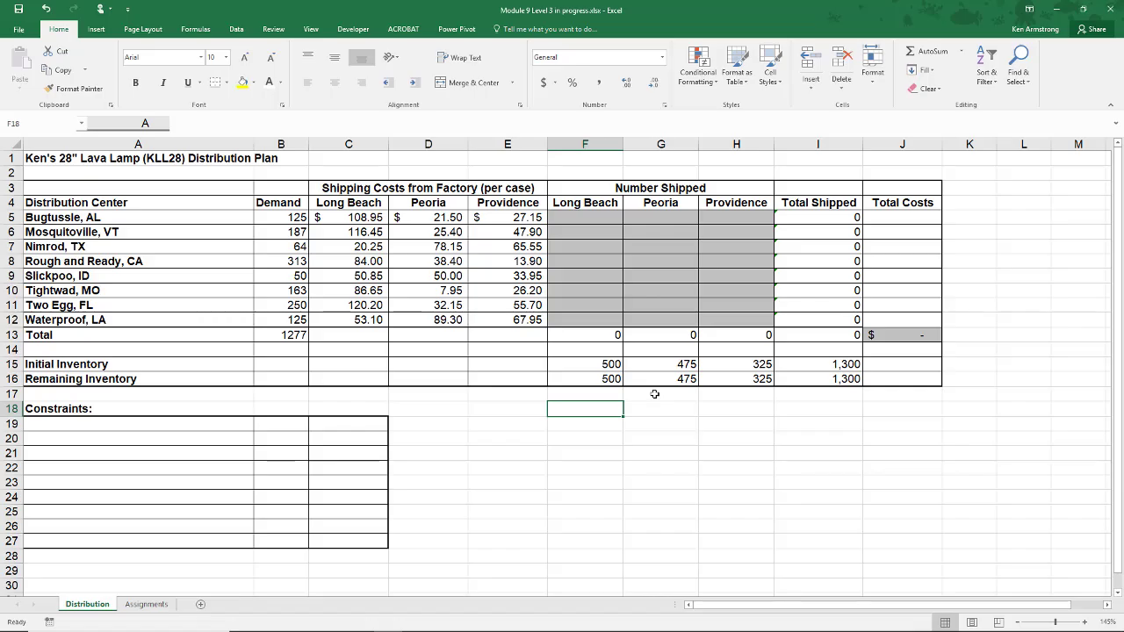
- Examine the Number Shipped cells F5:H12, the initial inventory, the shipping costs and the Total Costs formula in J13
left_click_drag(594, 218, 743, 320)
left_click(591, 361)
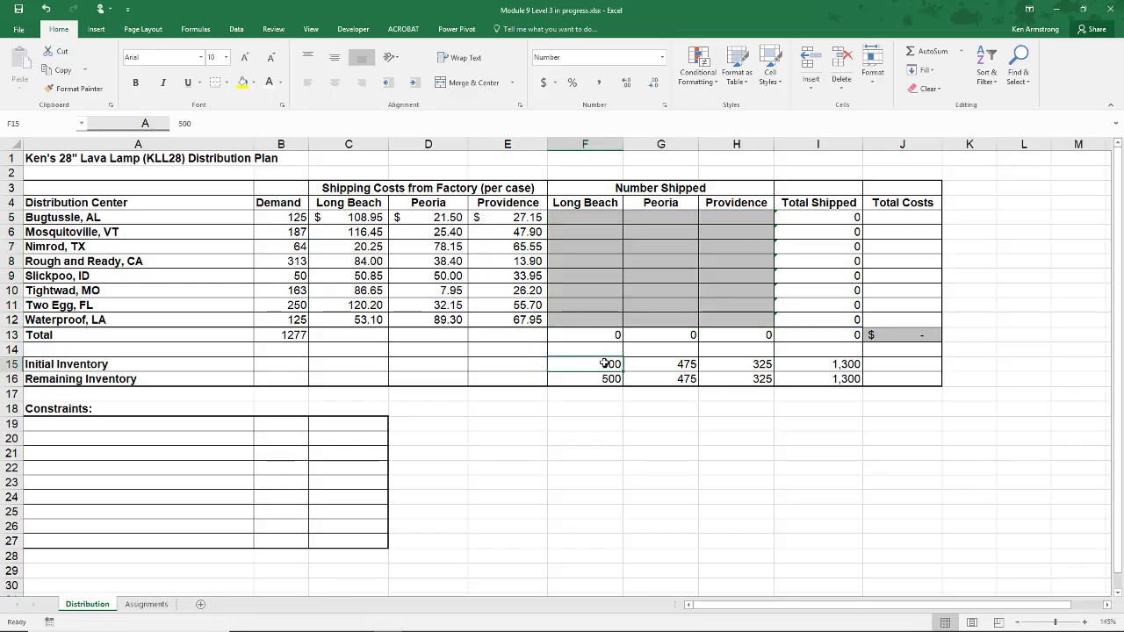
left_click_drag(604, 364, 721, 363)
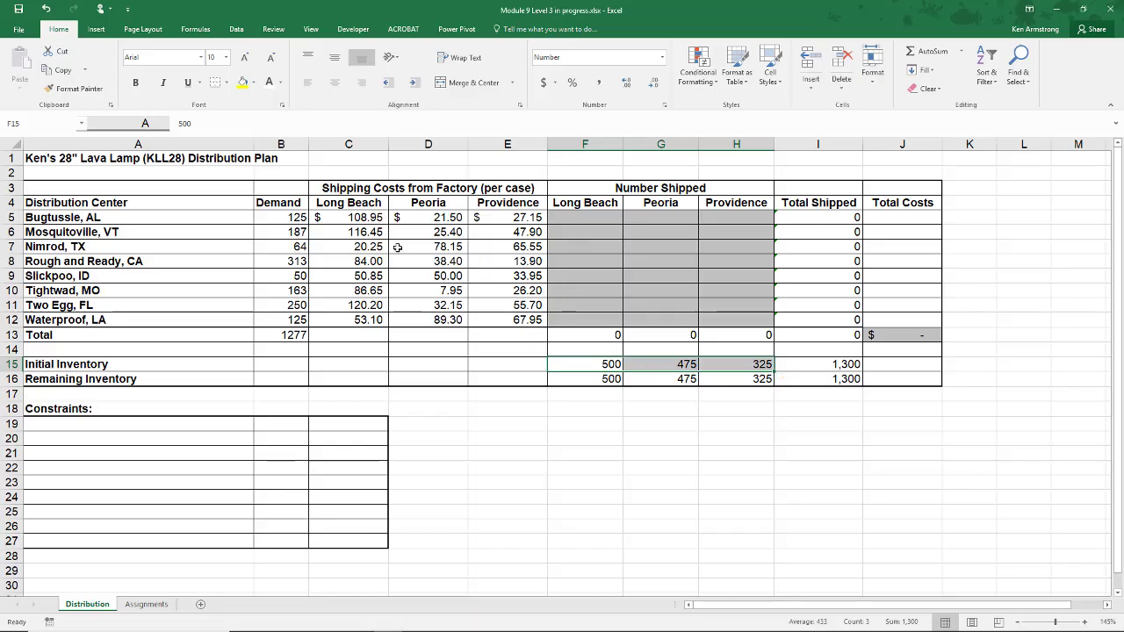
left_click_drag(350, 217, 499, 319)
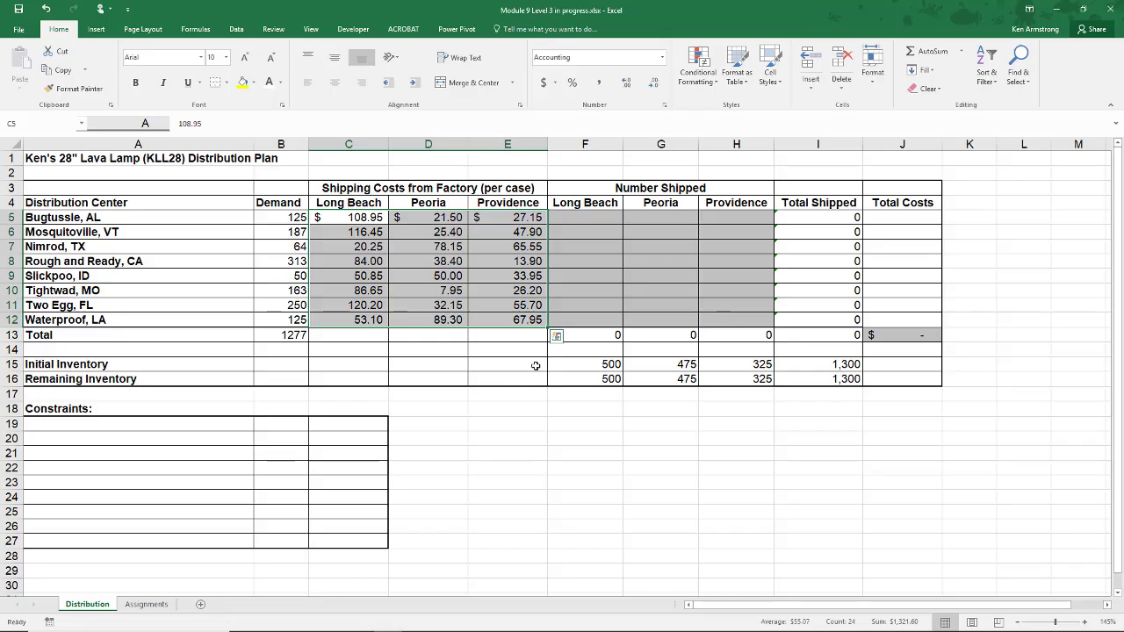
left_click(874, 334)
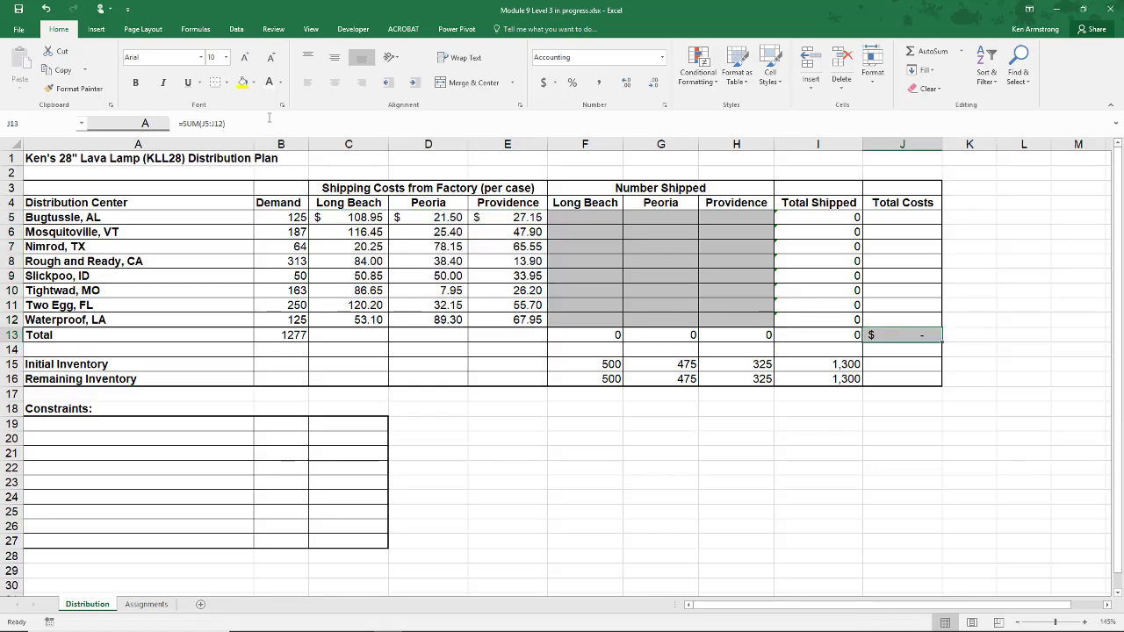
left_click(218, 123)
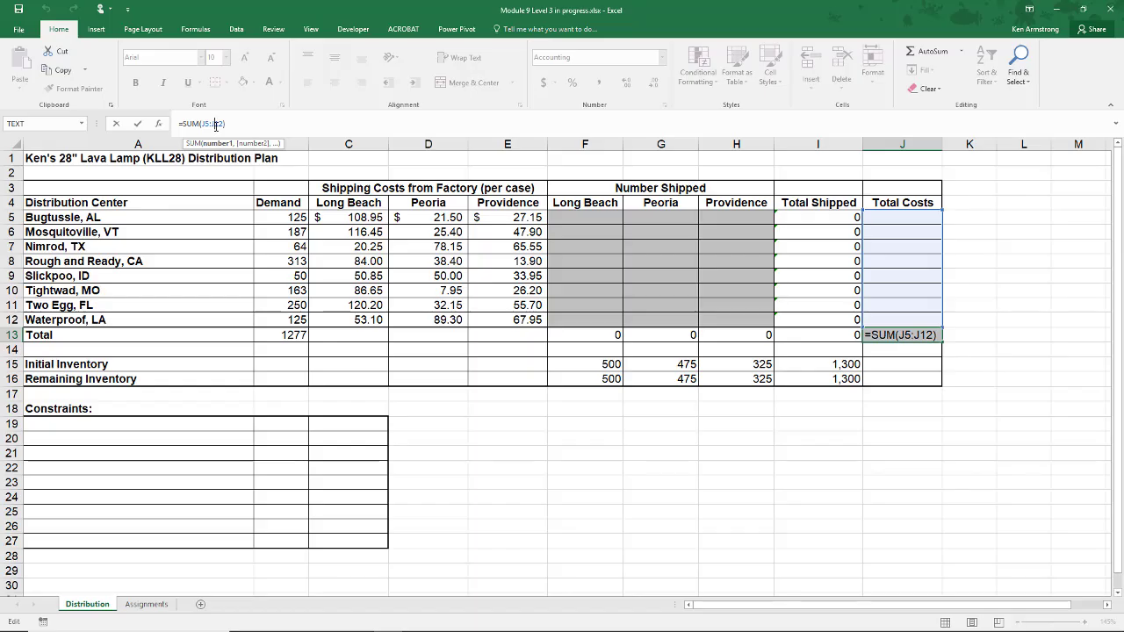
key("Return")
left_click(918, 336)
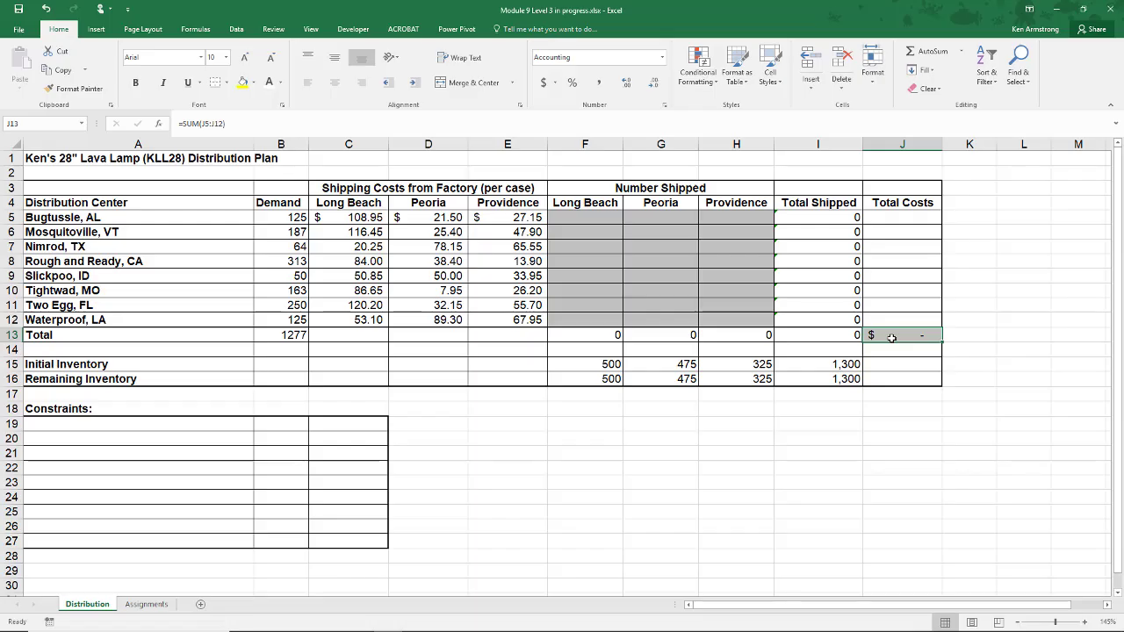
left_click_drag(587, 219, 730, 322)
left_click(589, 217)
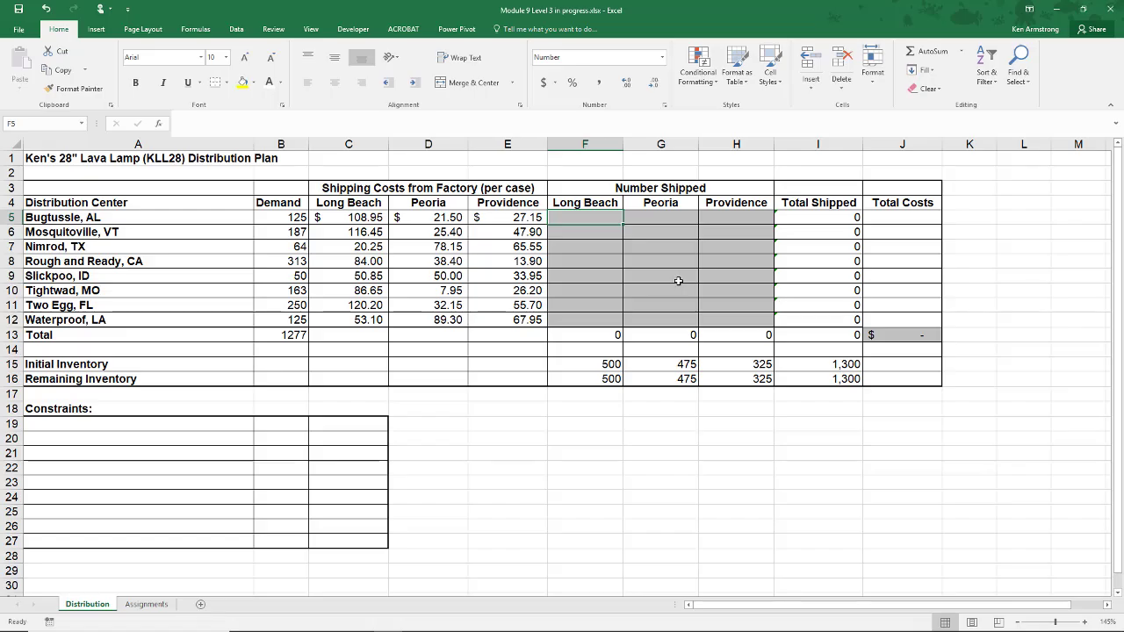
left_click(682, 365)
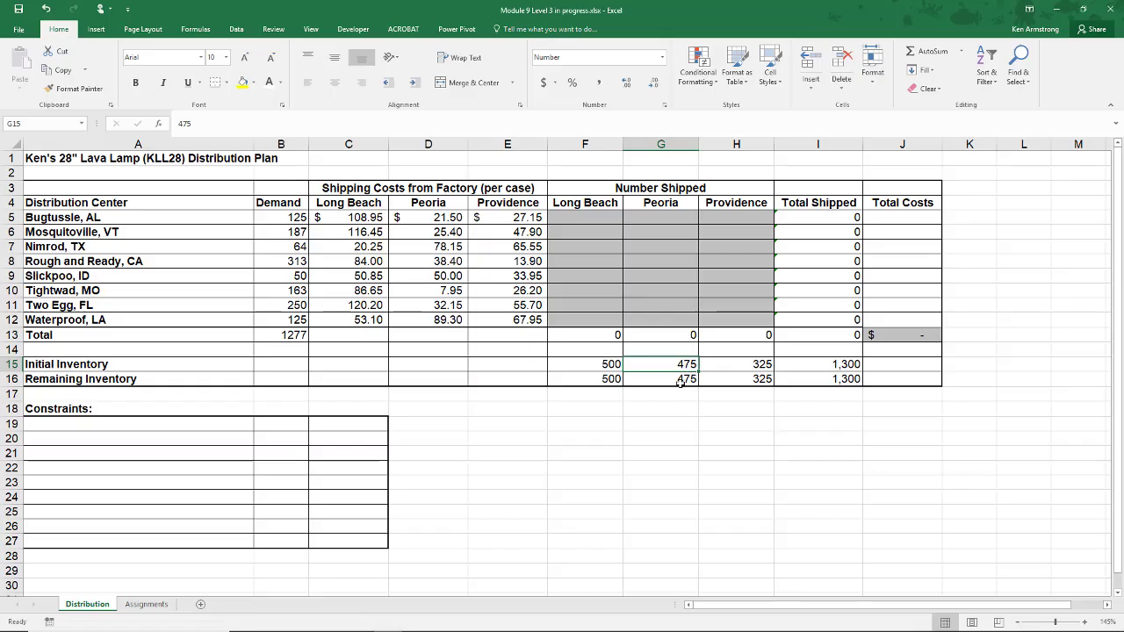
- Display the worksheet's formulas, examine the Total Shipped sums in column I, and return to showing values
key("ctrl+grave")
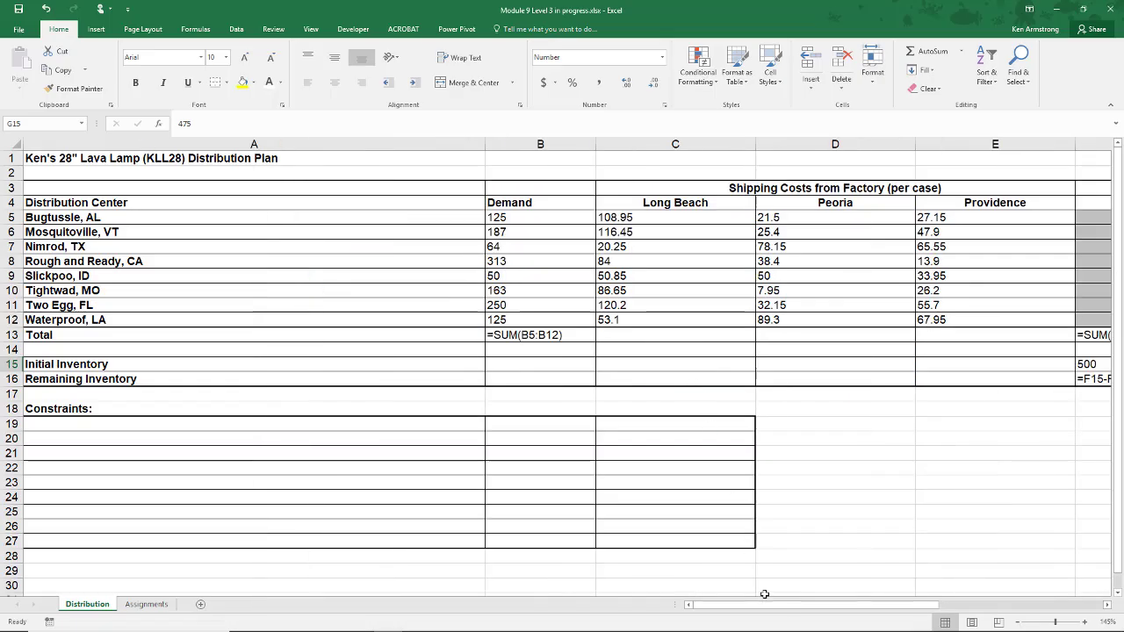
left_click_drag(801, 605, 971, 616)
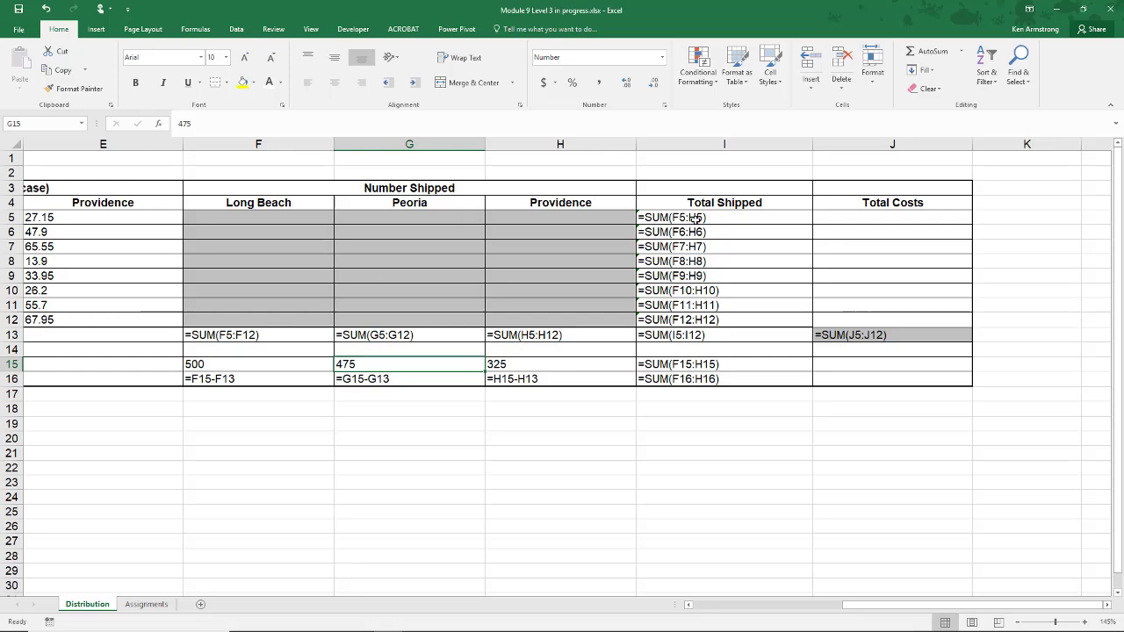
left_click_drag(693, 218, 694, 304)
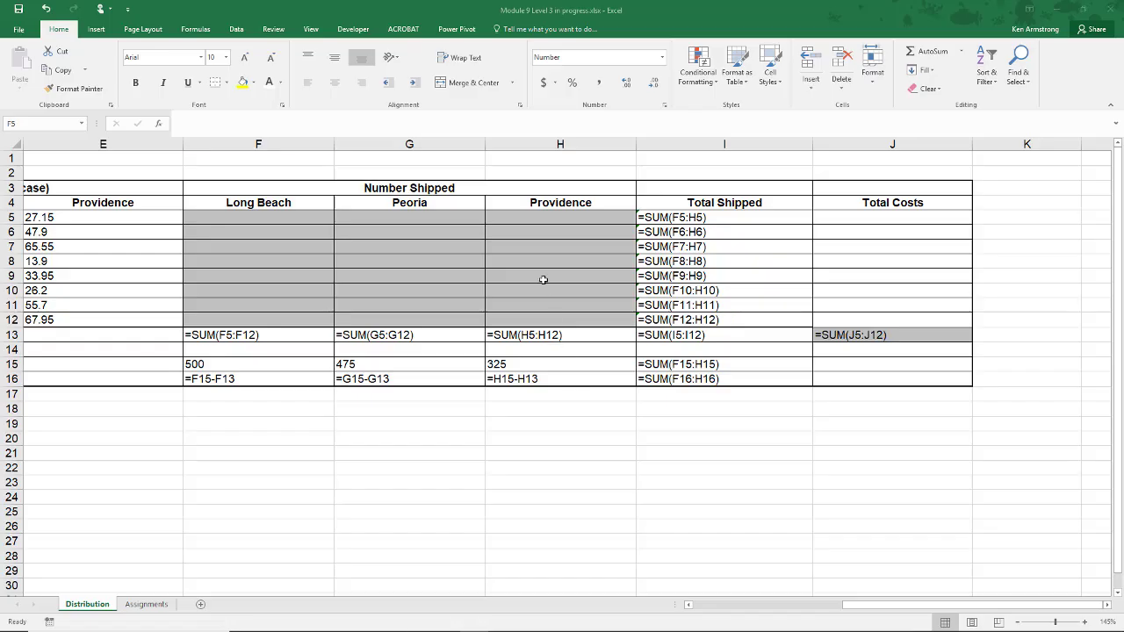
scroll(488, 249, "left", 3)
key("ctrl+grave")
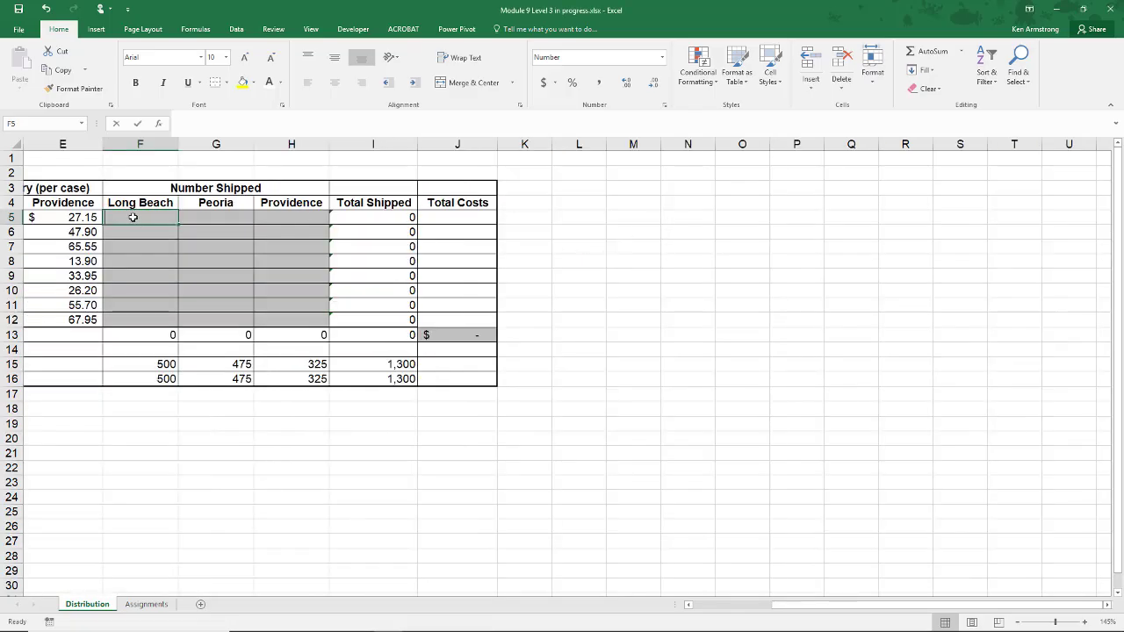
- Enter the Bugtussle, AL shipment quantities: 50 from Long Beach, 50 from Peoria and 25 from Providence
type("50")
key("Tab")
type("50")
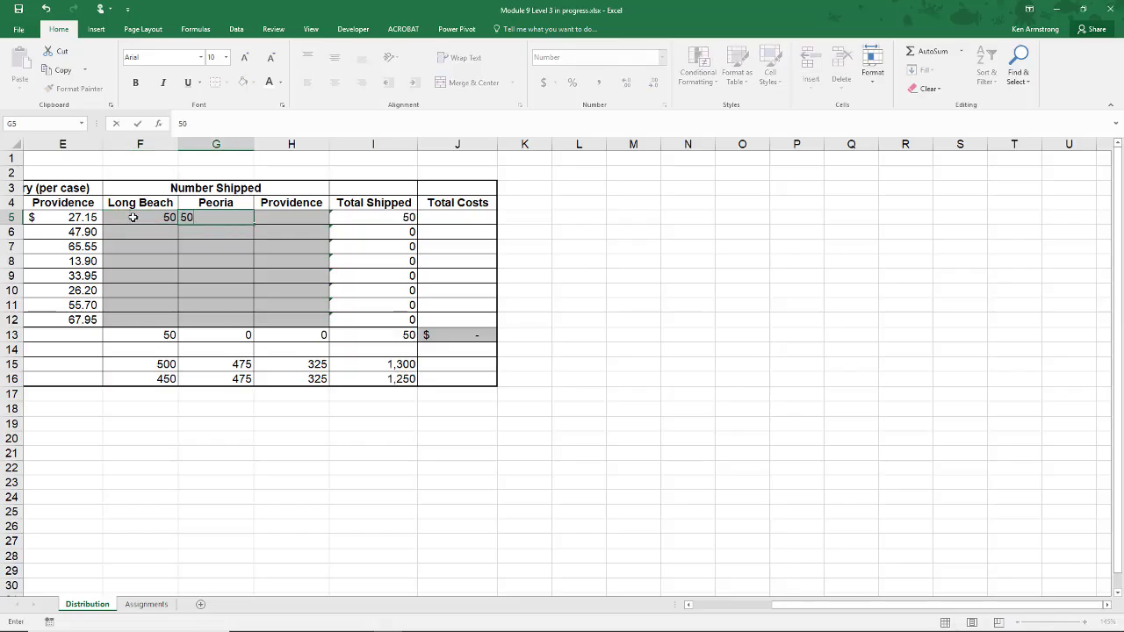
key("Tab")
type("25")
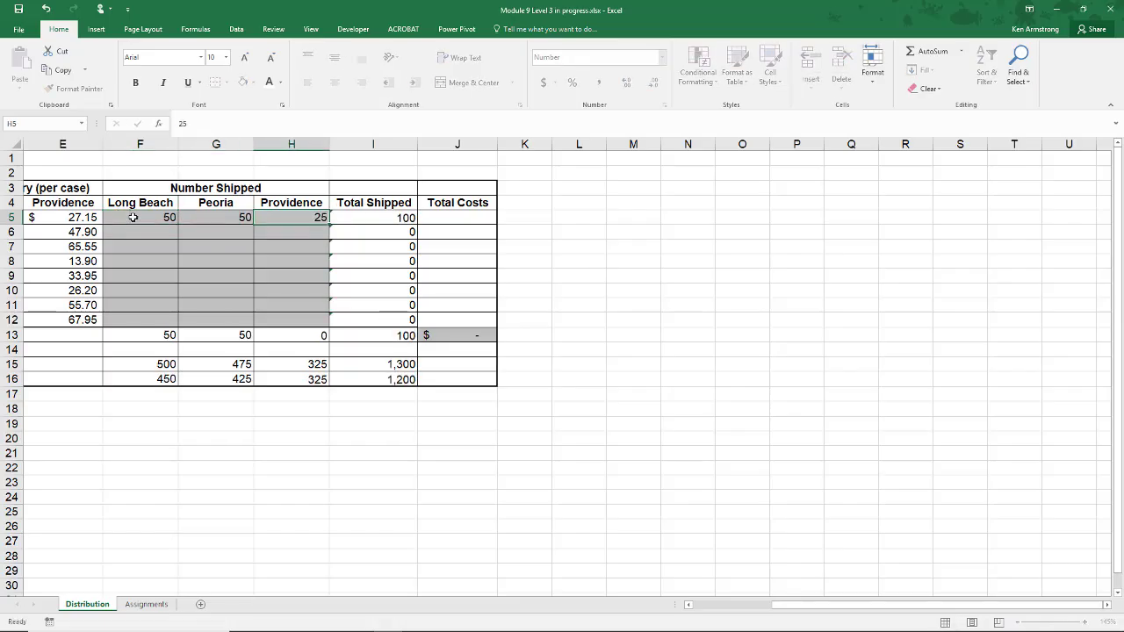
key("Down")
key("Up")
- Display the worksheet's formulas, inspect the factory total sums in F13:H13, and return to showing values
key("ctrl+grave")
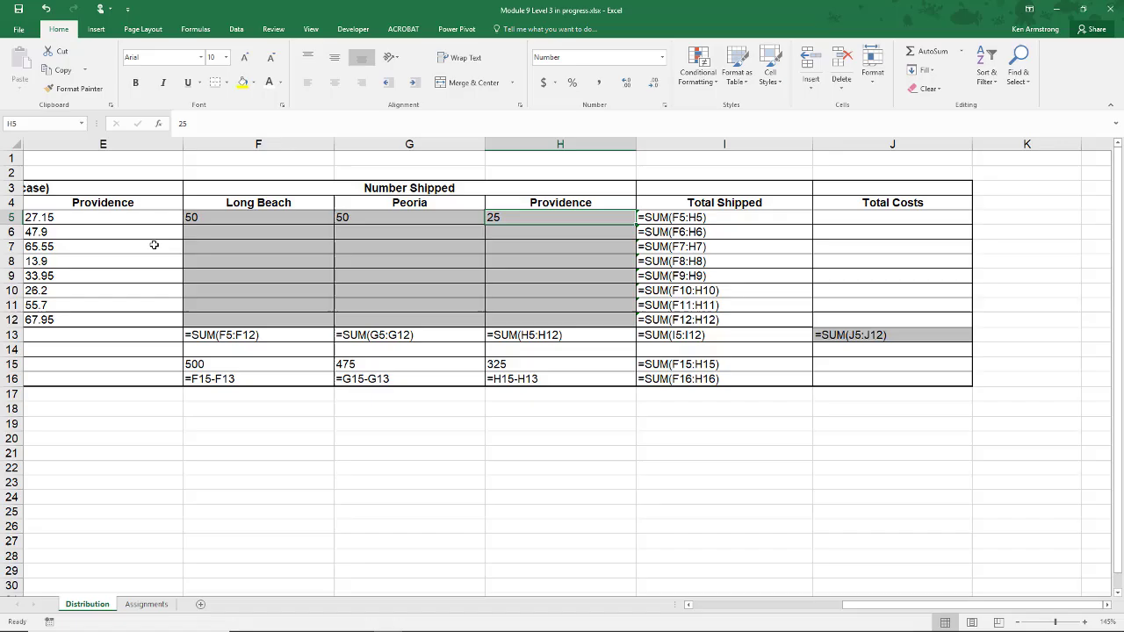
left_click(252, 335)
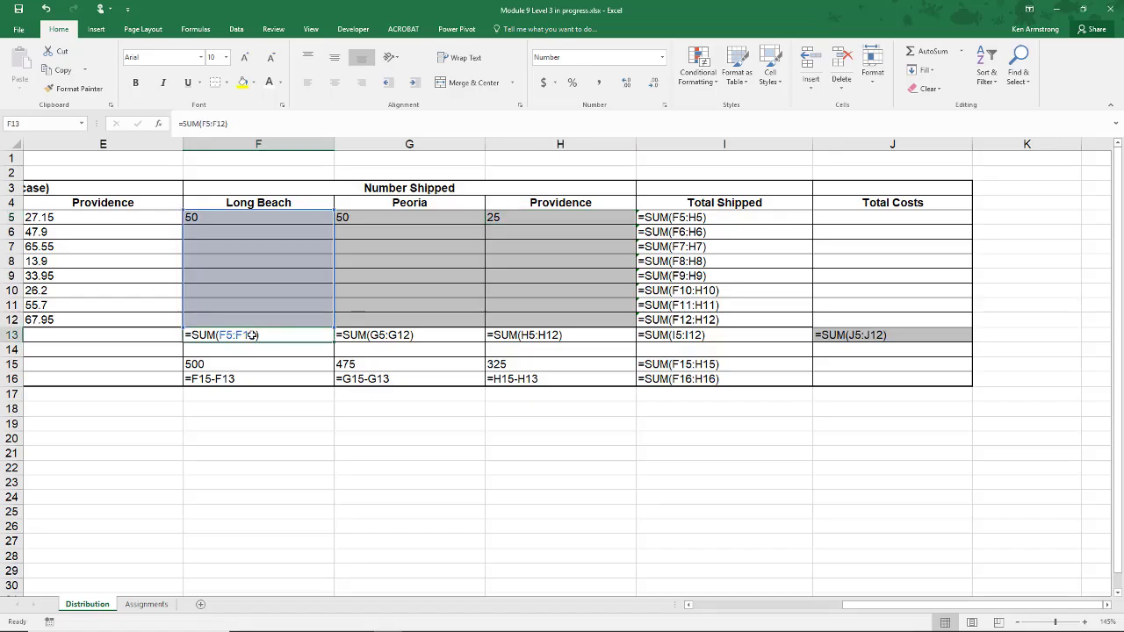
left_click(277, 219)
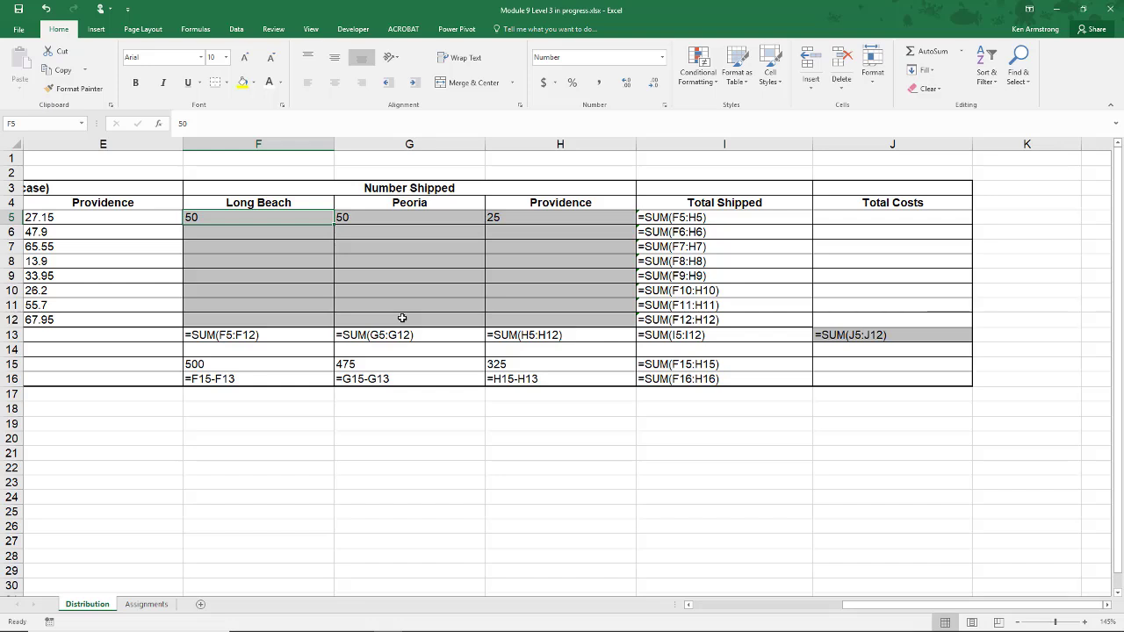
left_click_drag(249, 335, 525, 335)
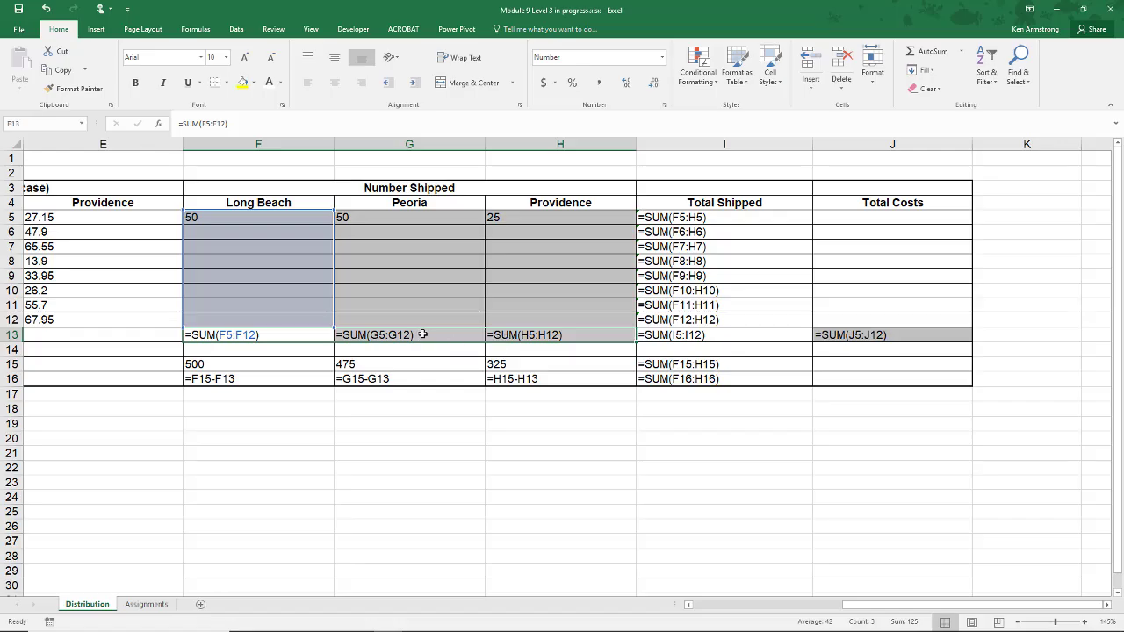
left_click(278, 267)
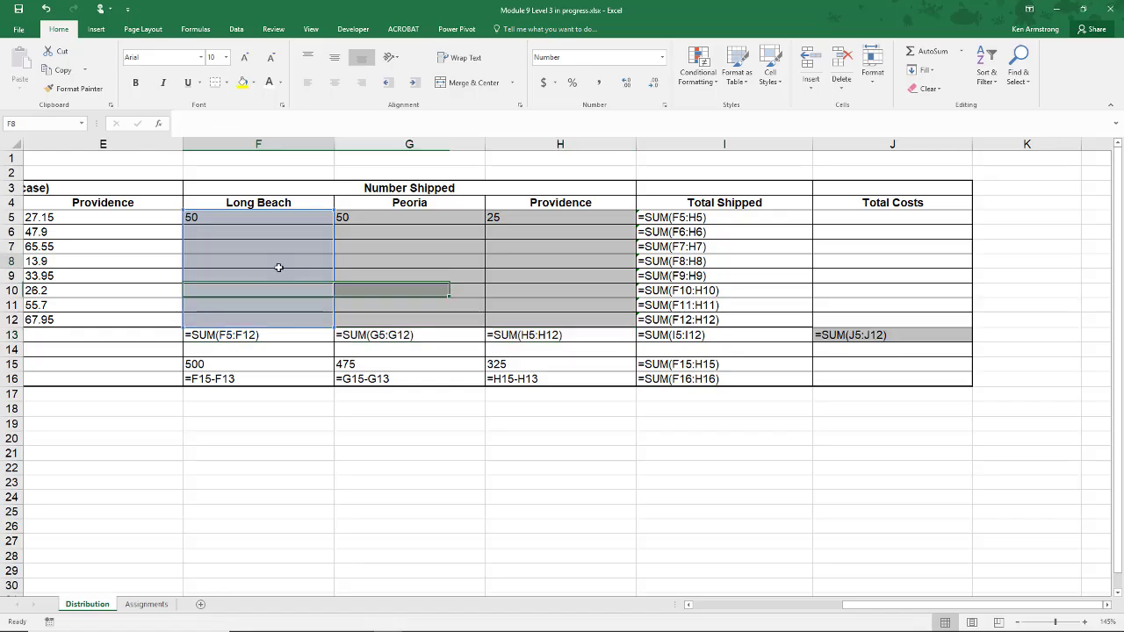
left_click(295, 333)
left_click(392, 335)
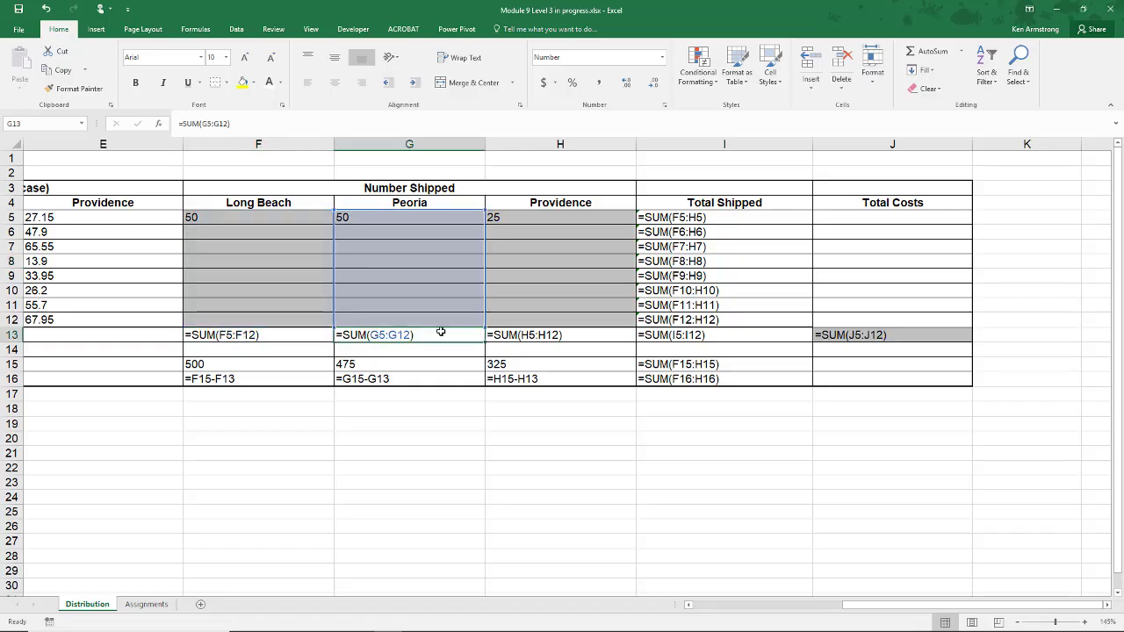
key("ctrl+grave")
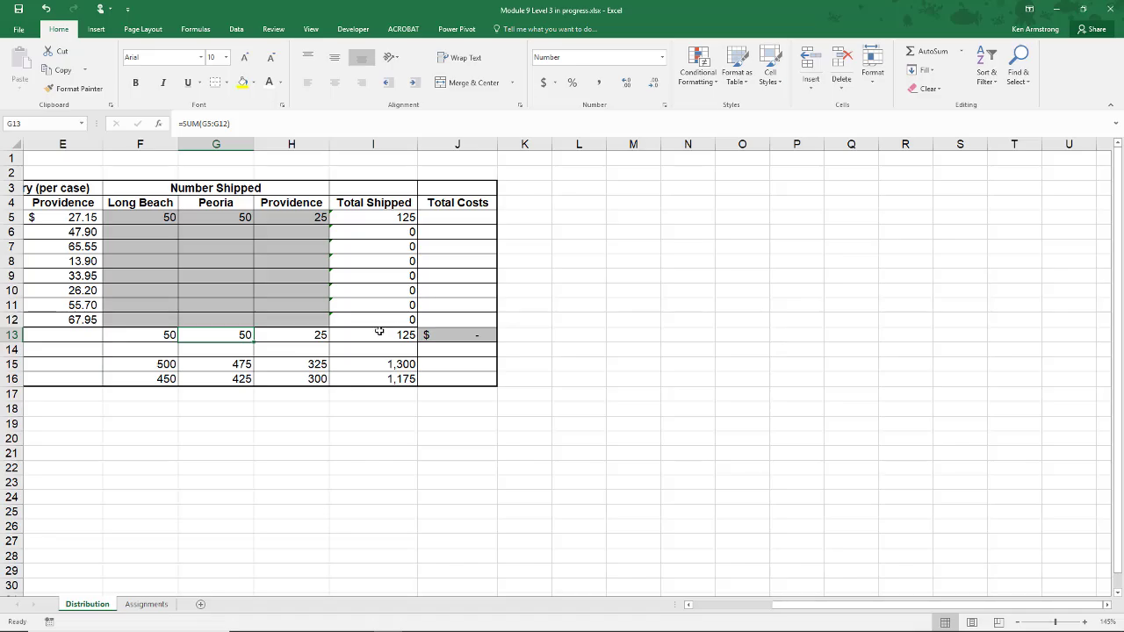
- Check each factory's shipped total in row 13 and the remaining inventory formulas in F16:H16
left_click(150, 338)
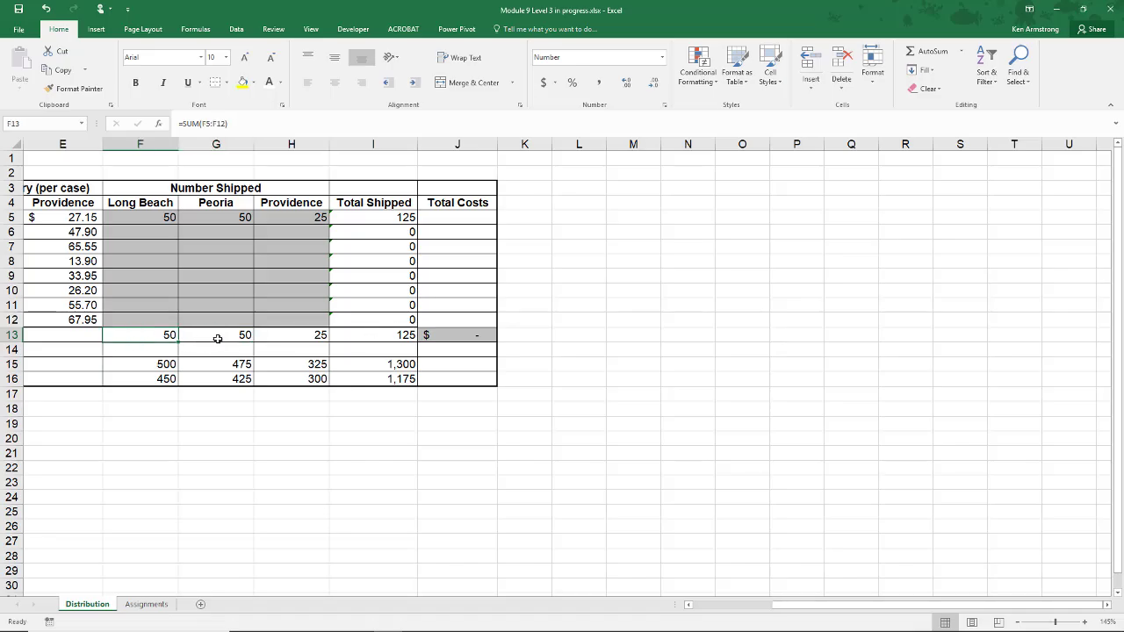
left_click(217, 338)
left_click(282, 337)
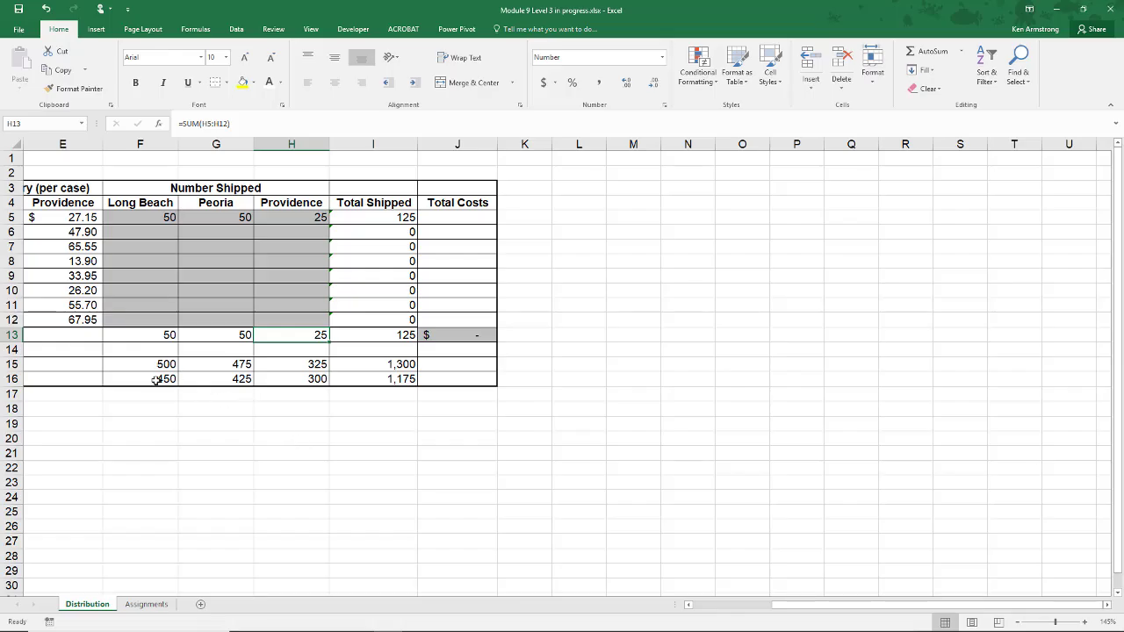
left_click_drag(156, 379, 282, 387)
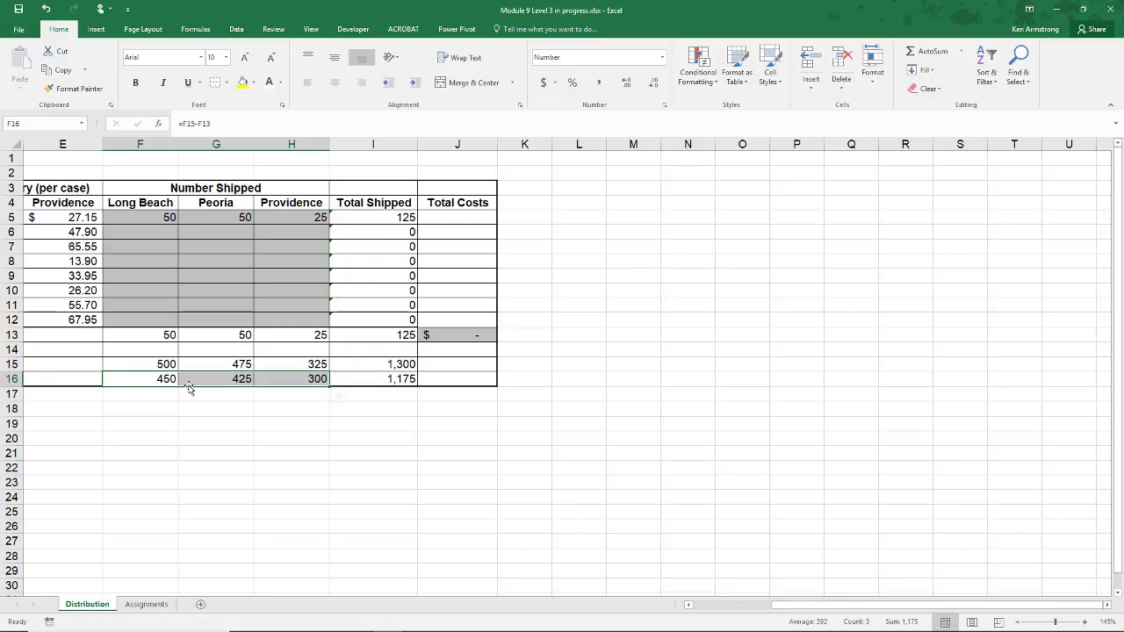
left_click(151, 378)
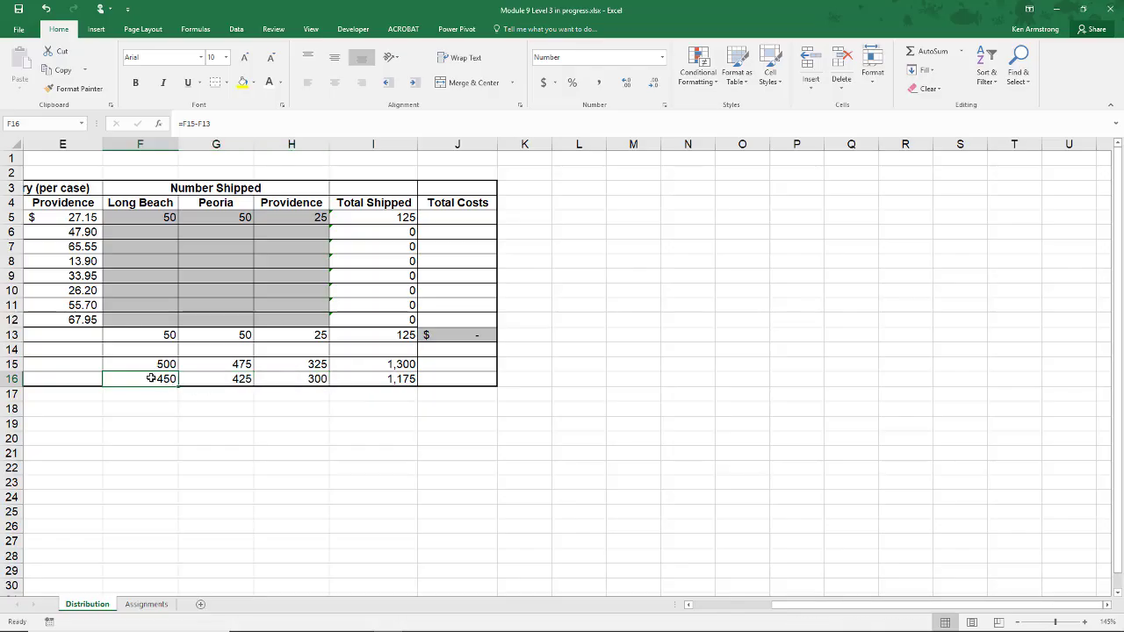
- Display the worksheet's formulas and inspect each factory's Remaining Inventory subtraction in F16:H16
key("ctrl+grave")
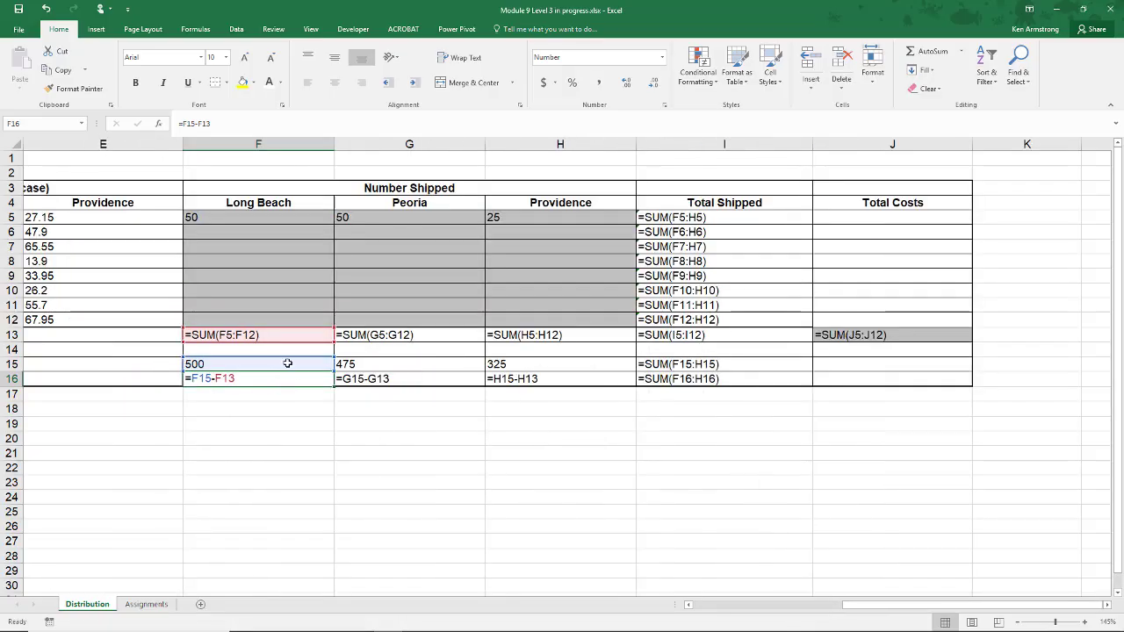
left_click(357, 379)
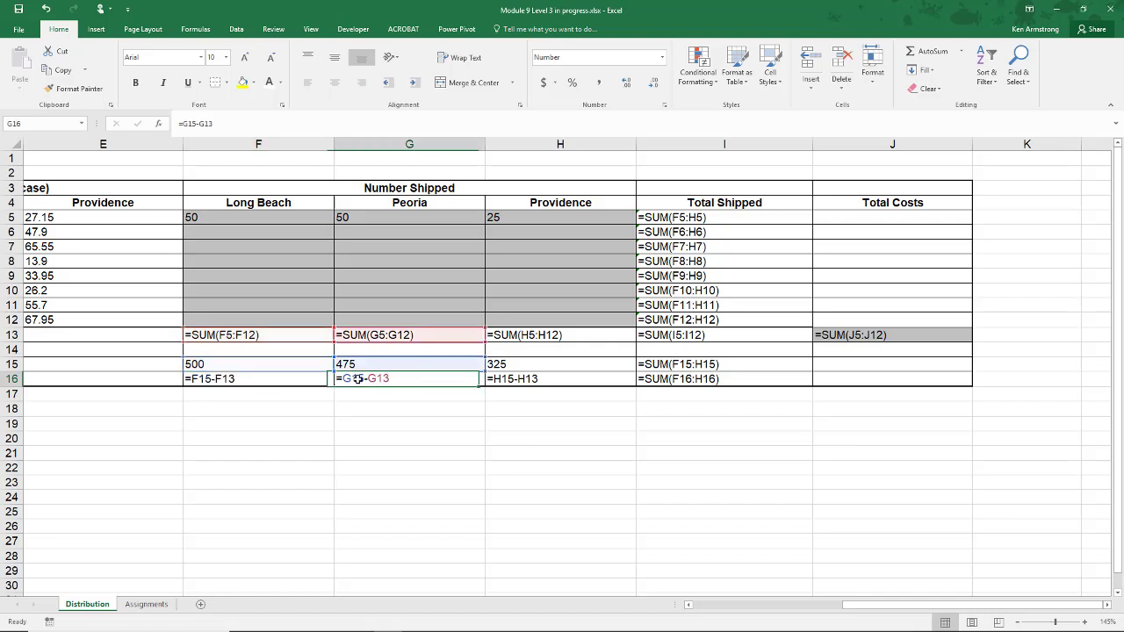
left_click(544, 376)
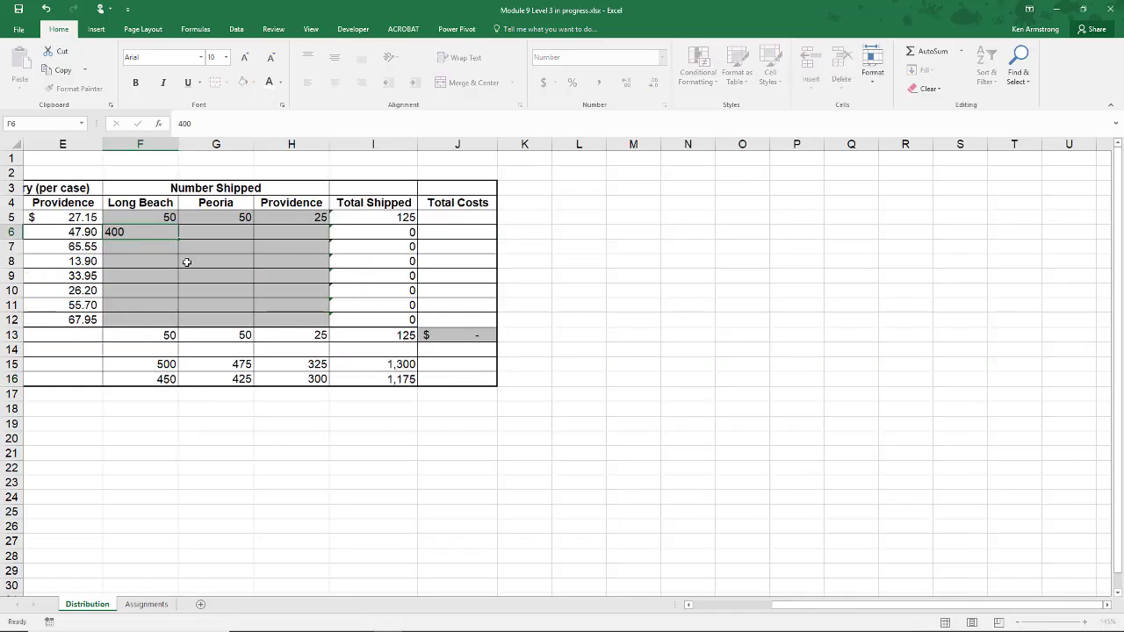
- Try Long Beach shipment quantities of 400 and 450 for Mosquitoville, VT in F6
key("Return")
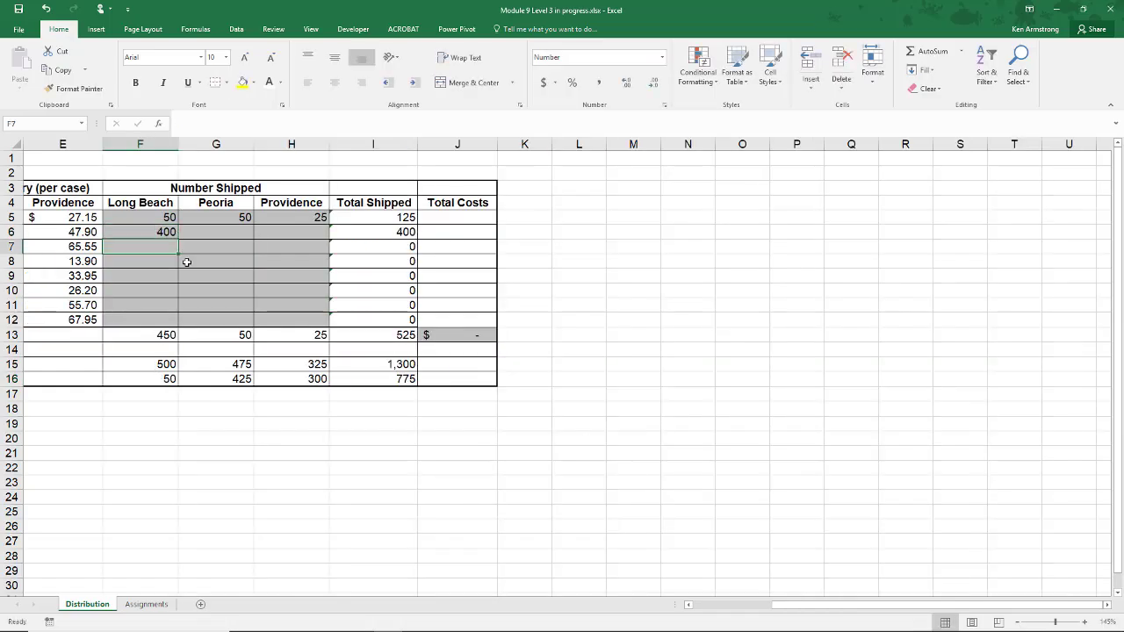
key("Up")
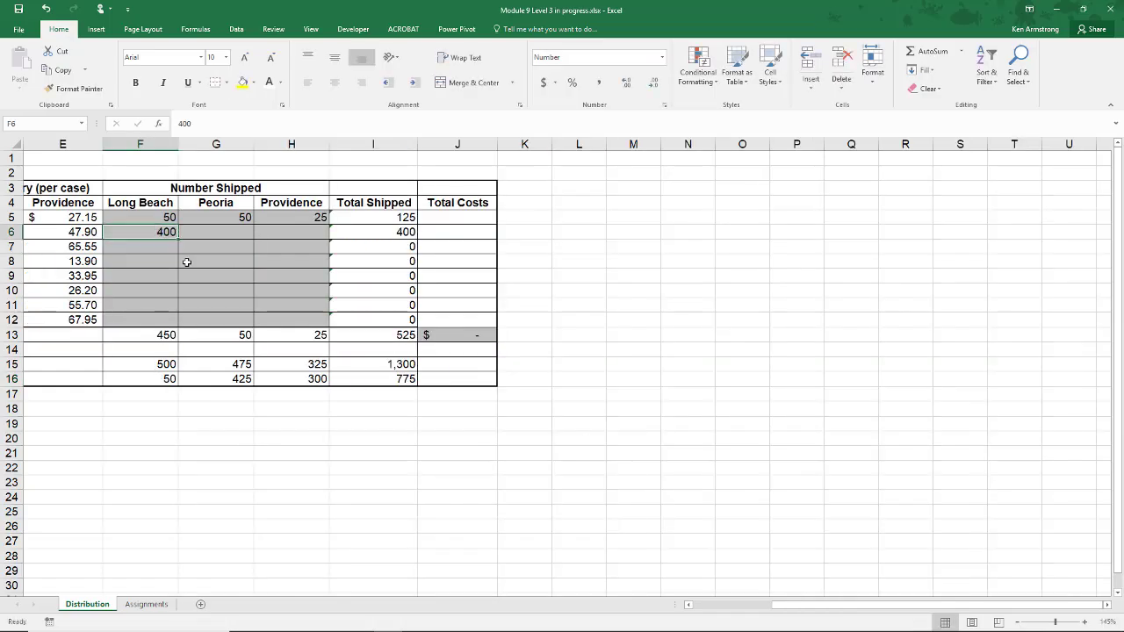
type("450")
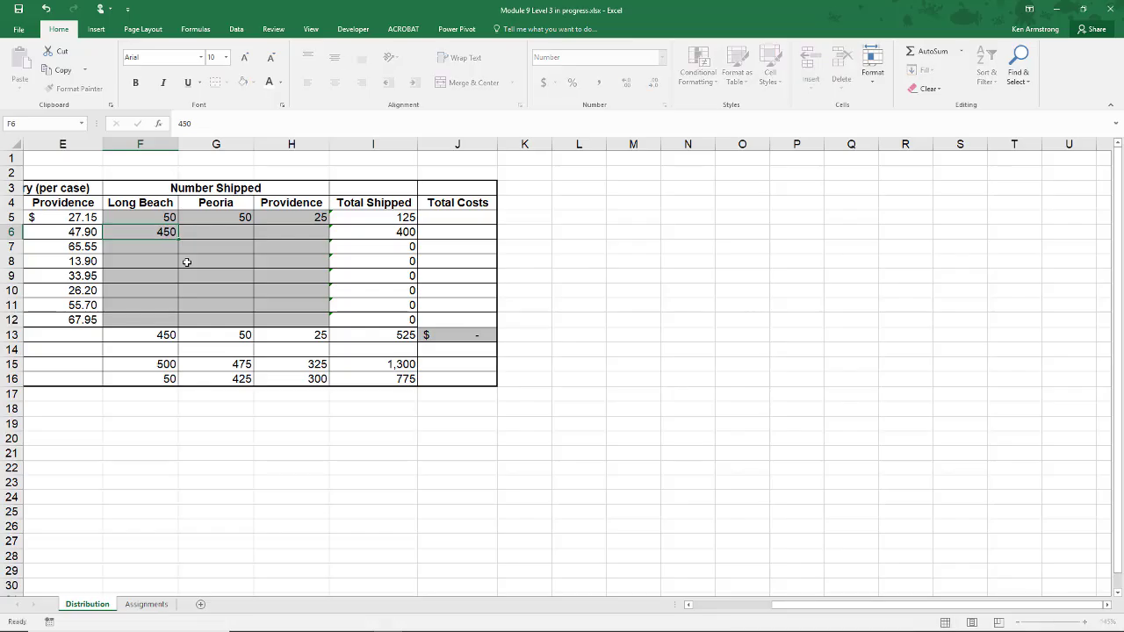
key("Return")
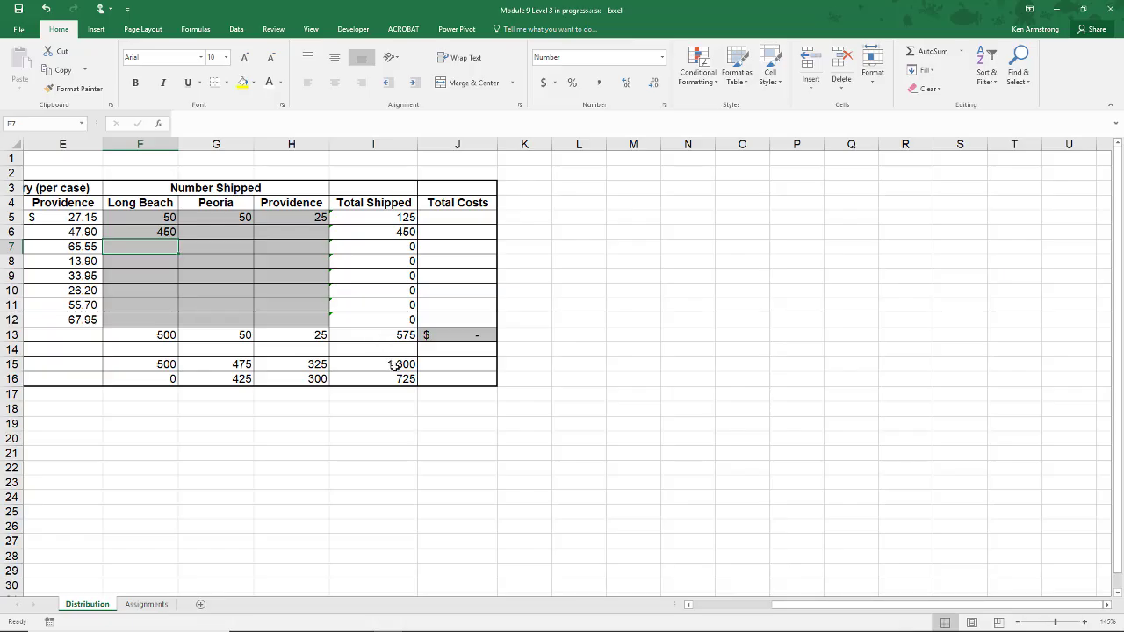
- Inspect the Total Costs column and the range summed by the overall total formula in J13, leaving it unedited
left_click(451, 220)
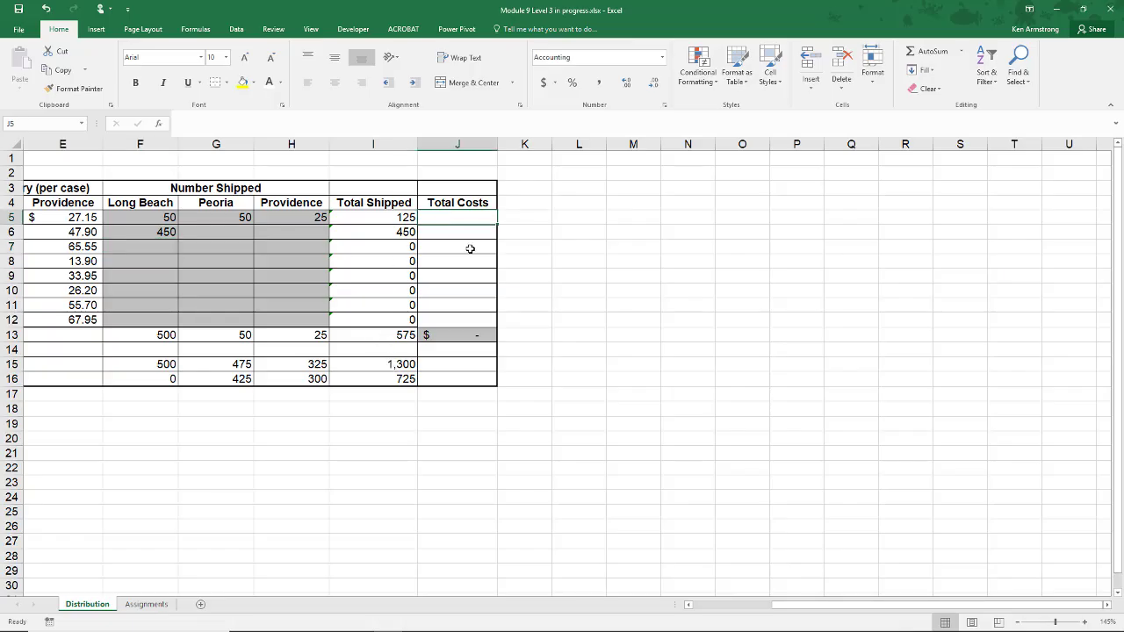
left_click(472, 336)
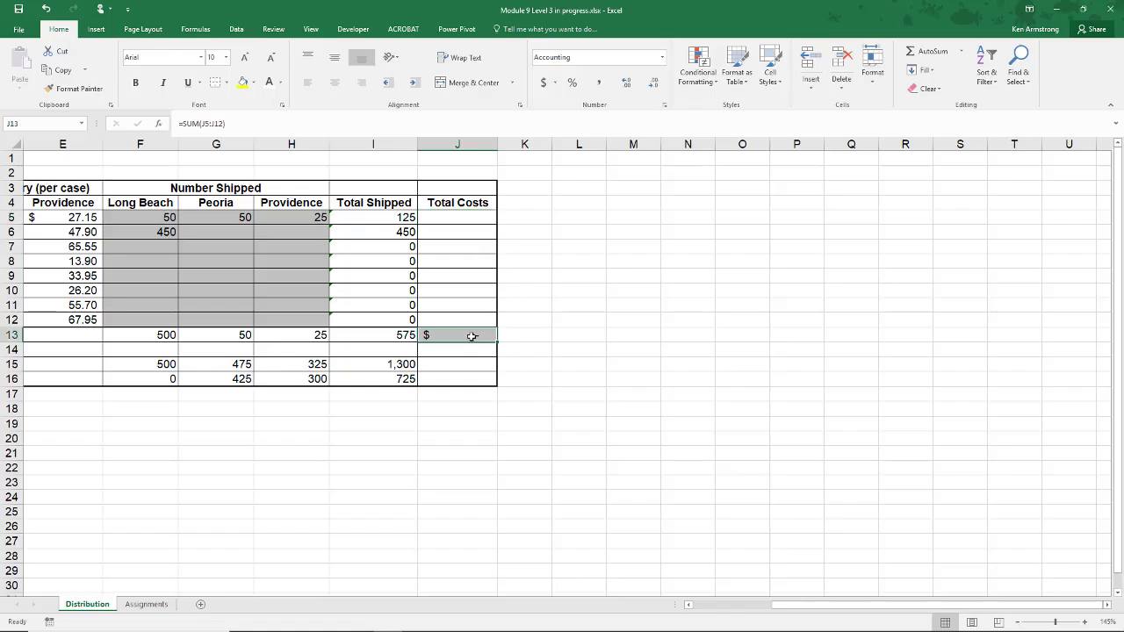
left_click(214, 123)
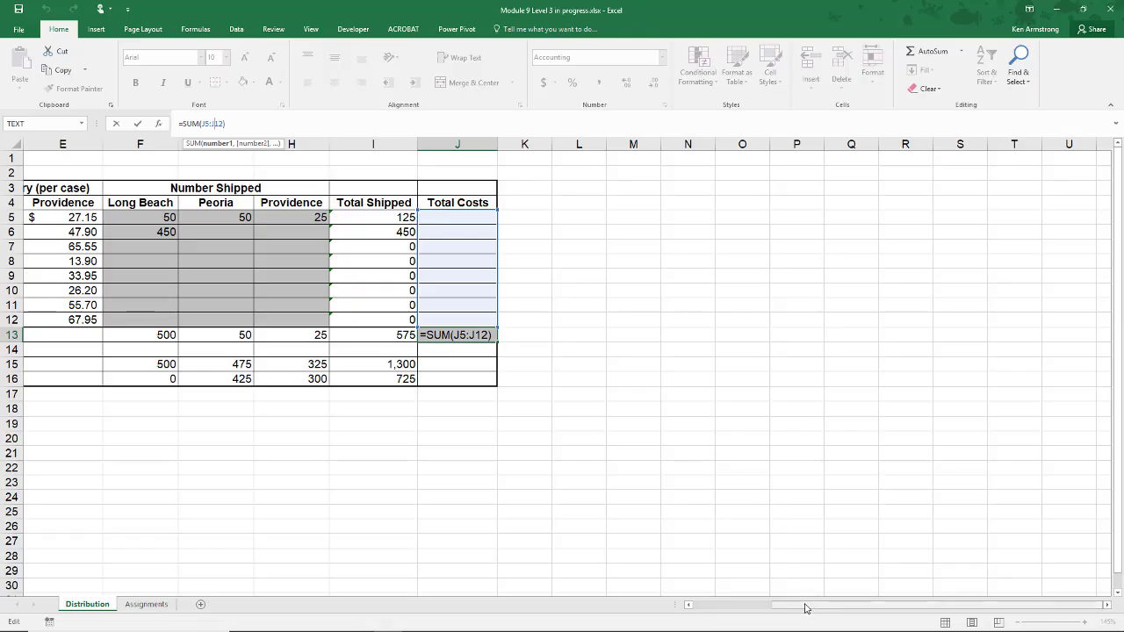
left_click_drag(806, 608, 692, 610)
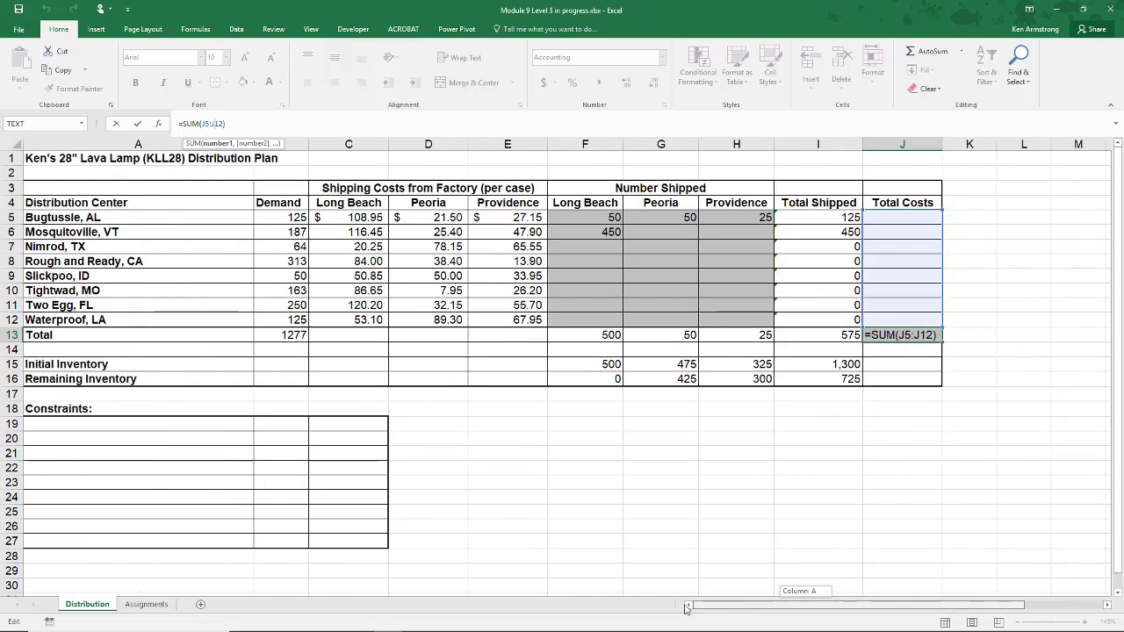
key("Return")
- Examine Bugtussle's shipped quantities in F5:H5 alongside its per-case shipping costs from each factory
left_click(879, 217)
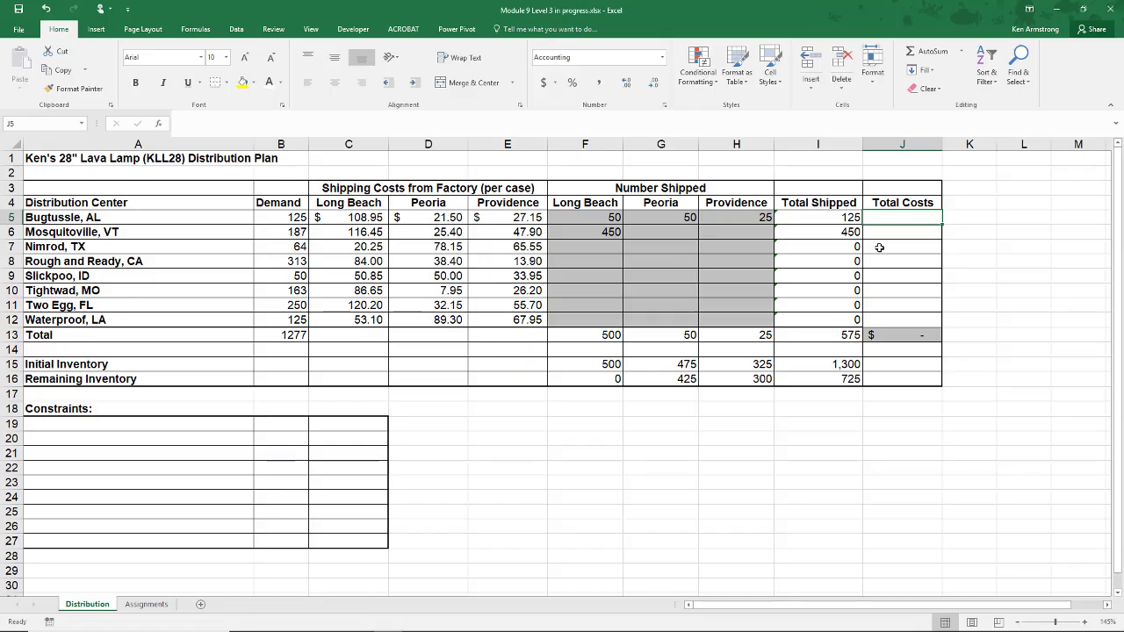
key("Left")
key("Left")
key("Left")
key("Left")
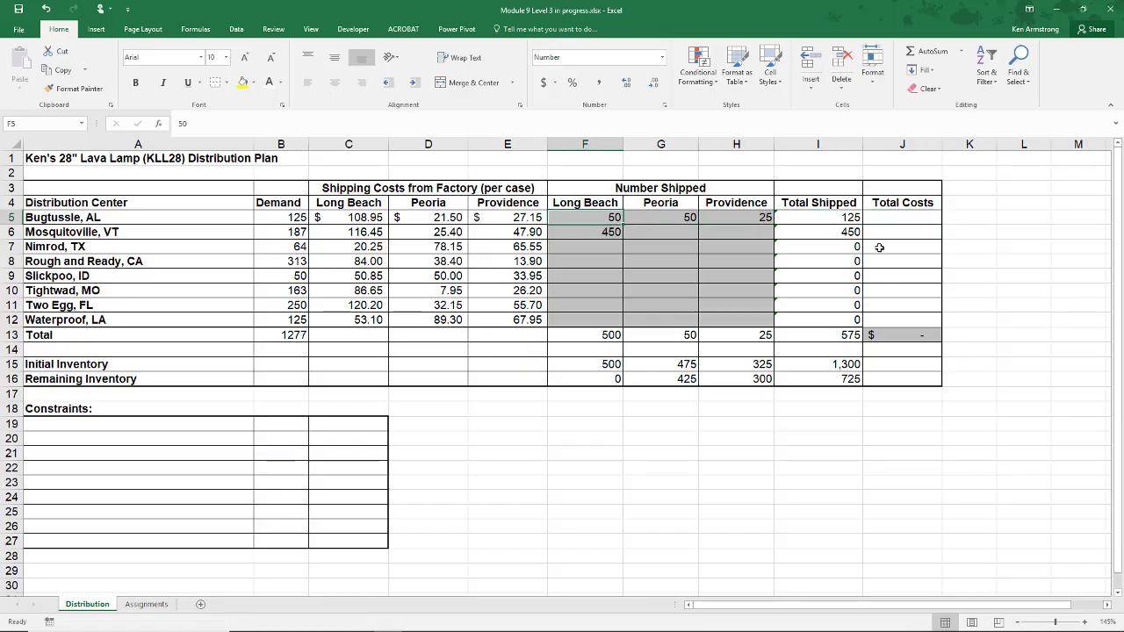
key("Right")
key("Left")
left_click(654, 220)
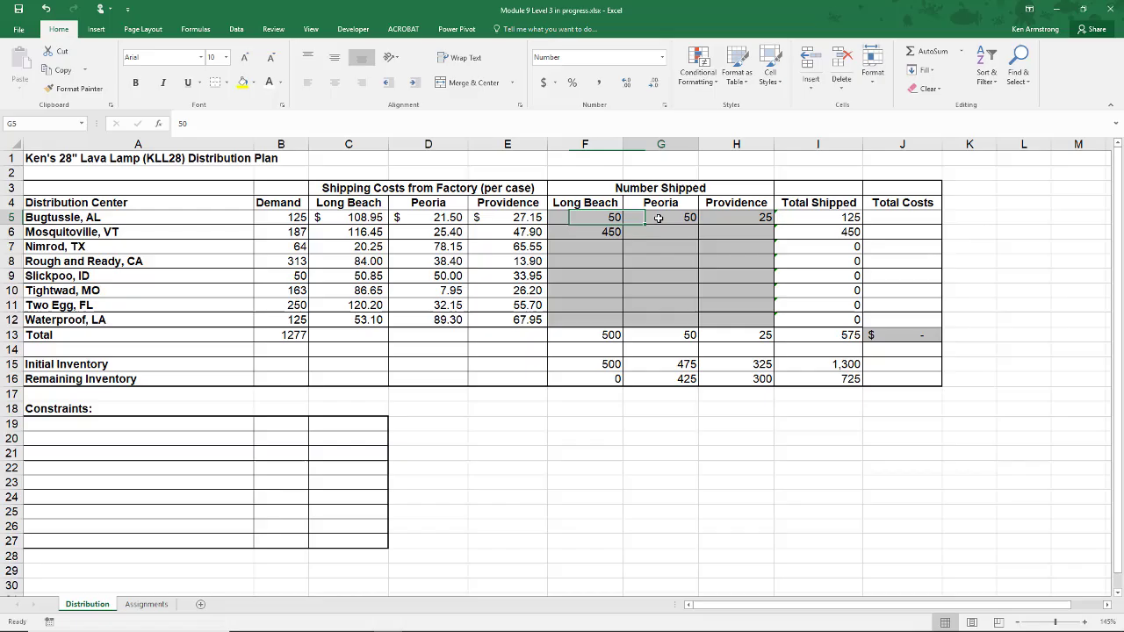
left_click(745, 217)
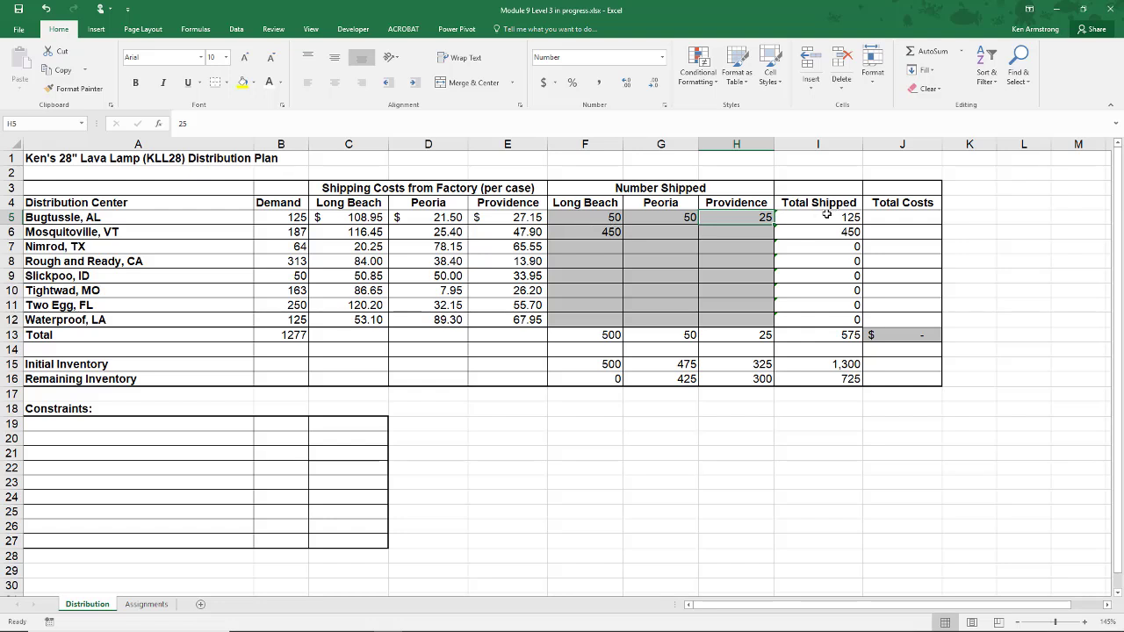
- Enter =SUMPRODUCT(C5:E5,F5:H5) as Bugtussle's total cost in J5 and fill it down through J12
left_click(878, 218)
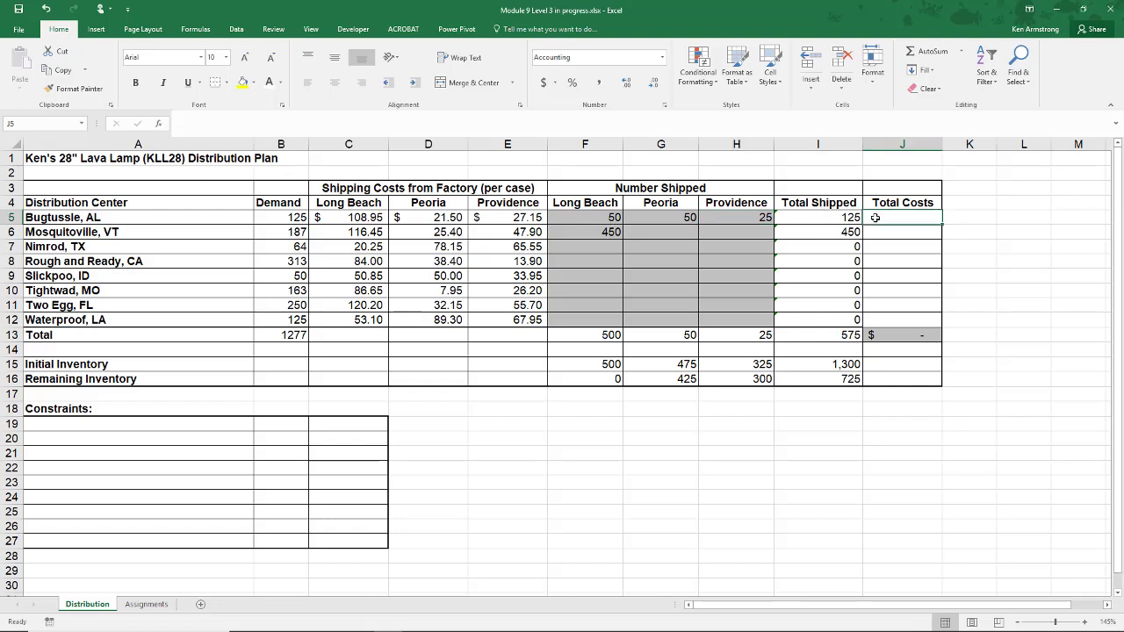
type("=sump")
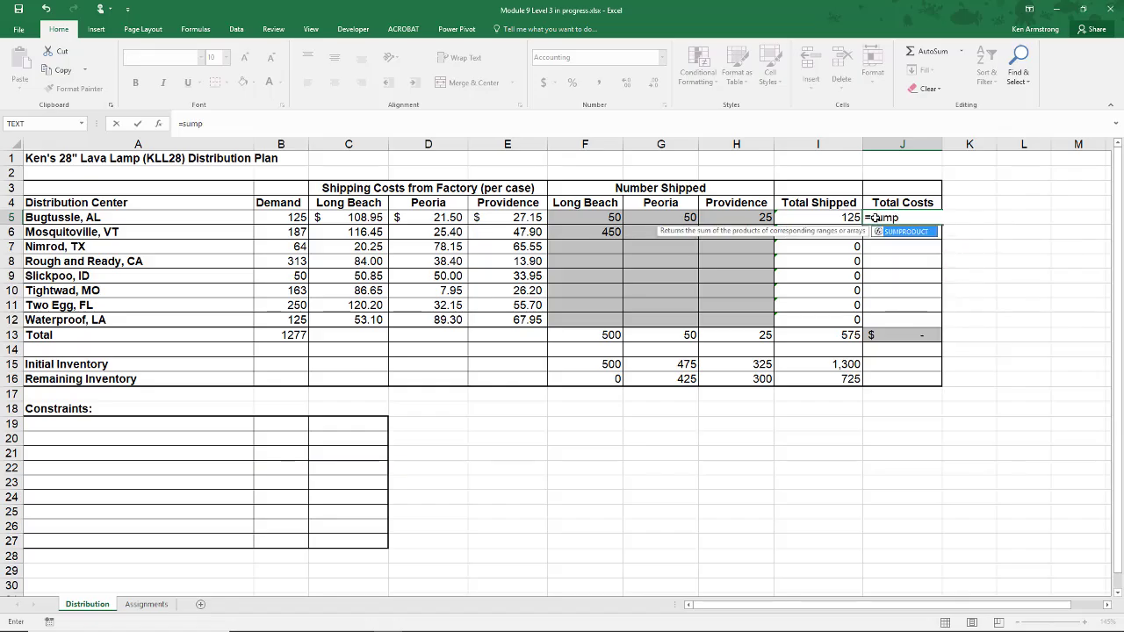
key("Tab")
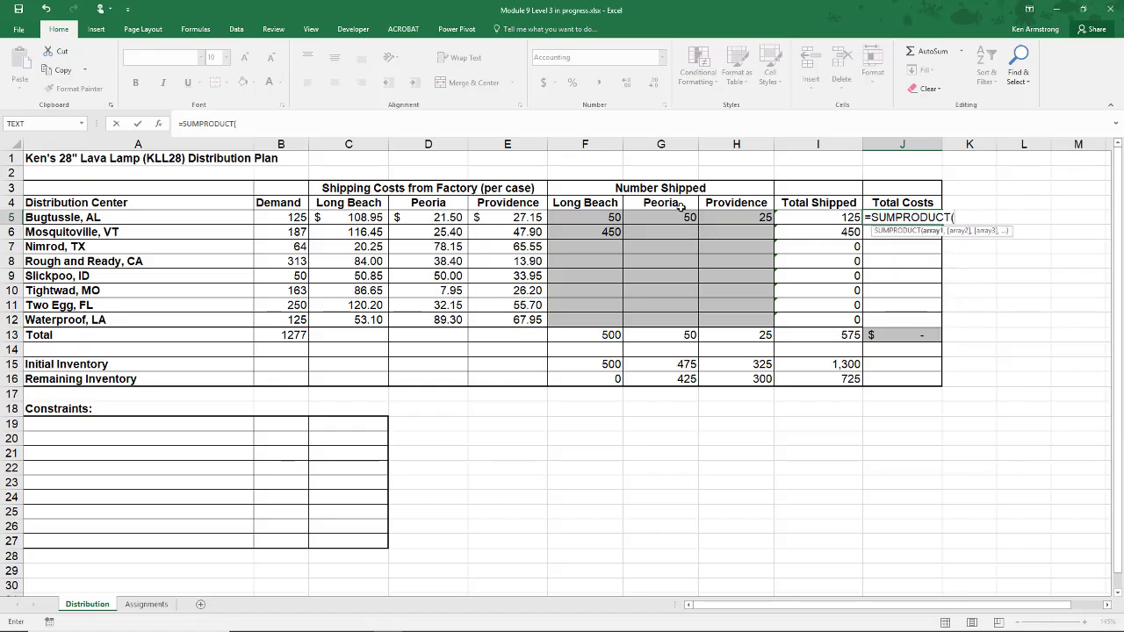
left_click_drag(371, 217, 514, 218)
type(",")
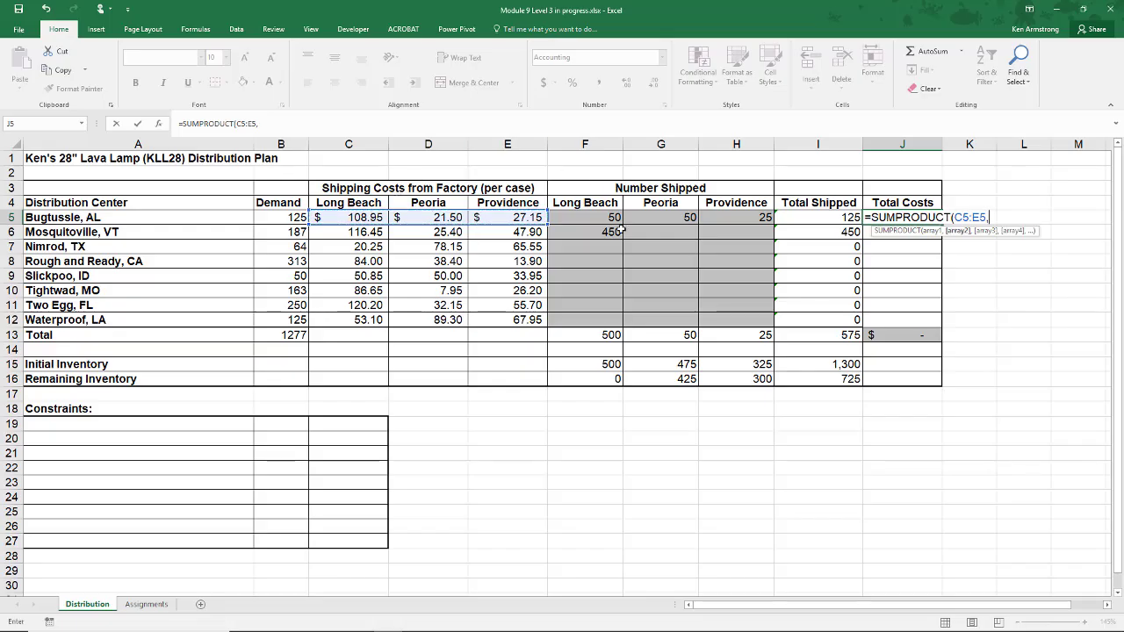
left_click(604, 218)
left_click_drag(638, 217, 722, 218)
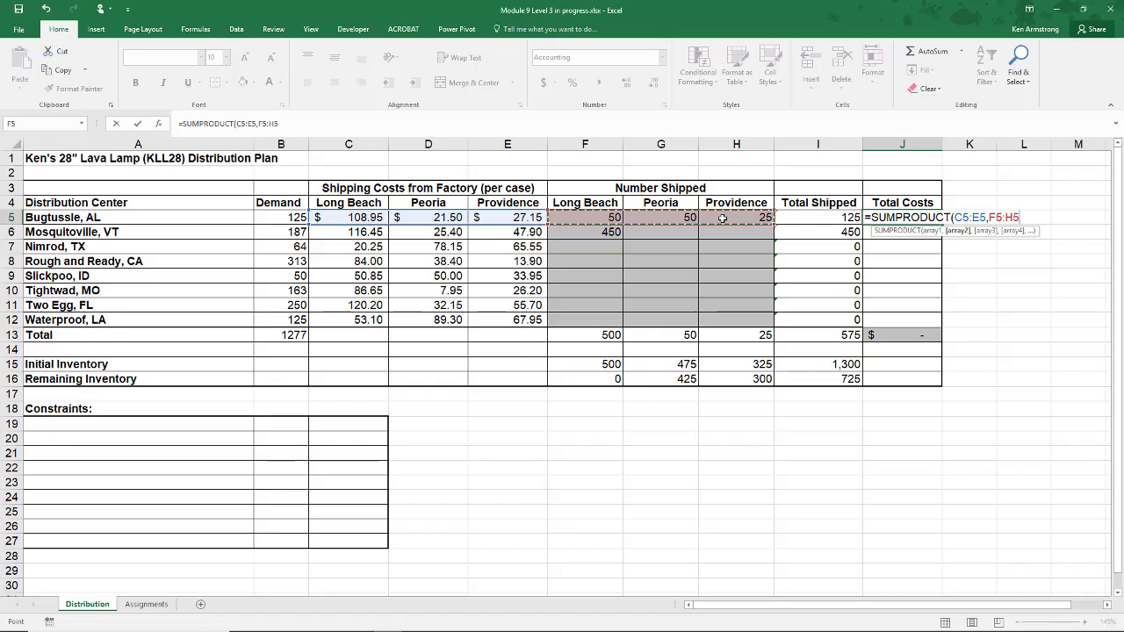
type(")")
key("Return")
key("Up")
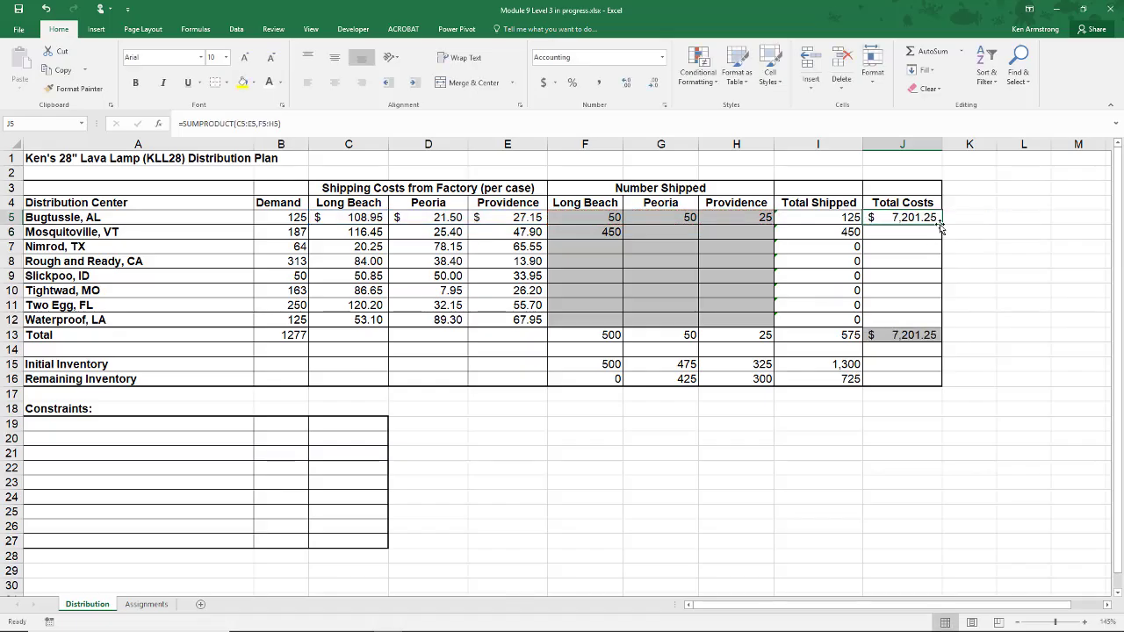
left_click_drag(940, 225, 937, 329)
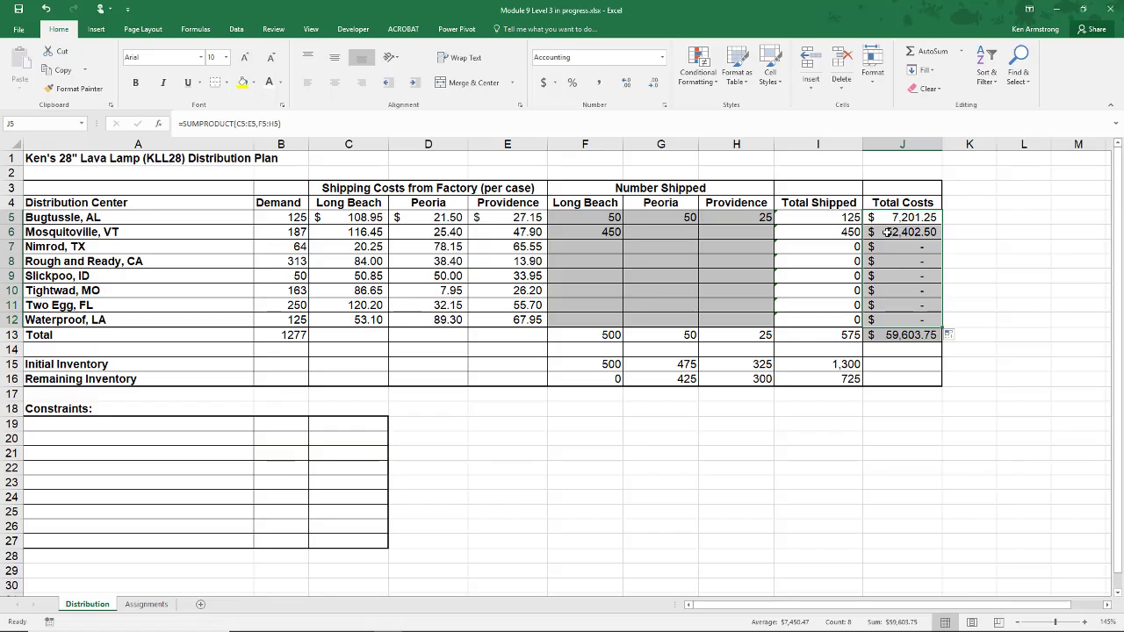
- Copy the number formatting of the Providence costs in E6:E12 onto the total costs in J6:J12
left_click(891, 232)
left_click_drag(885, 230, 890, 296)
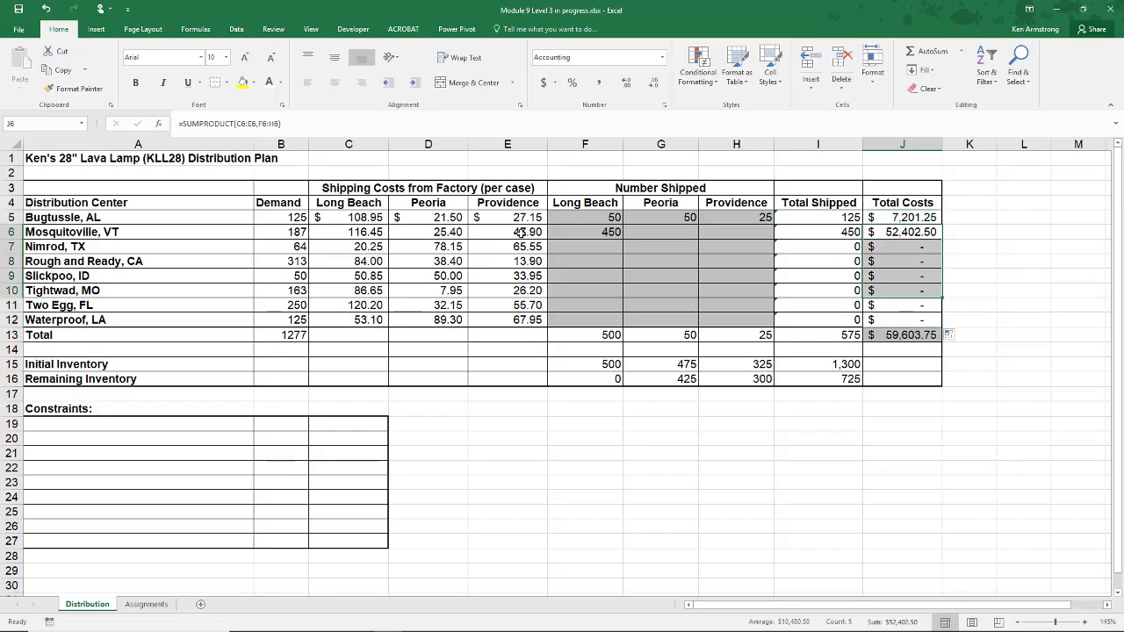
left_click_drag(521, 233, 522, 322)
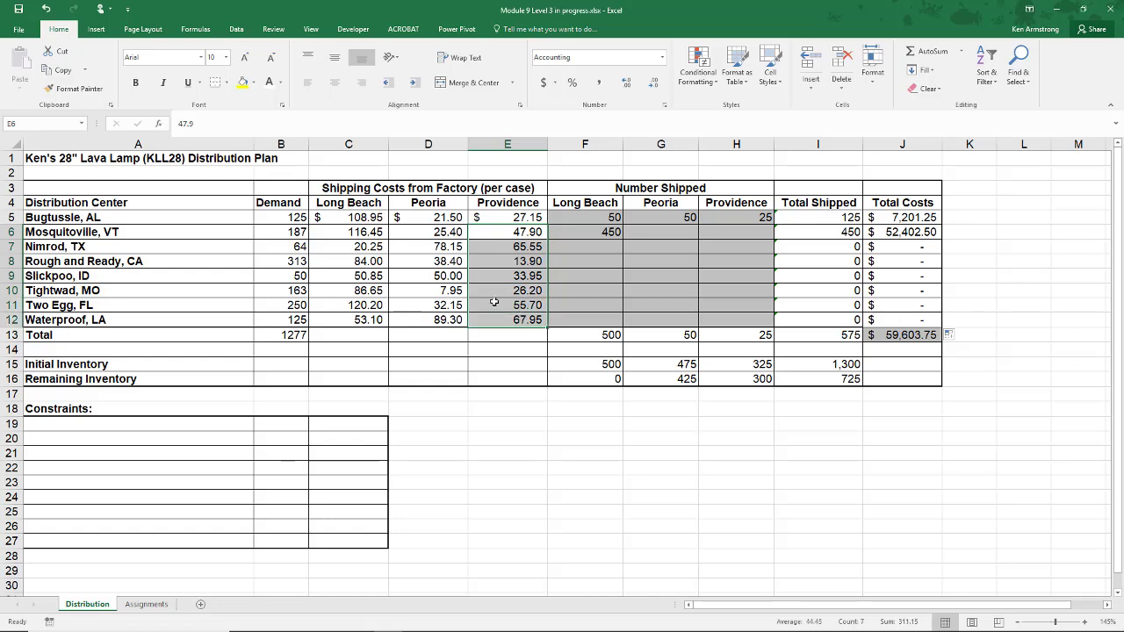
left_click(70, 89)
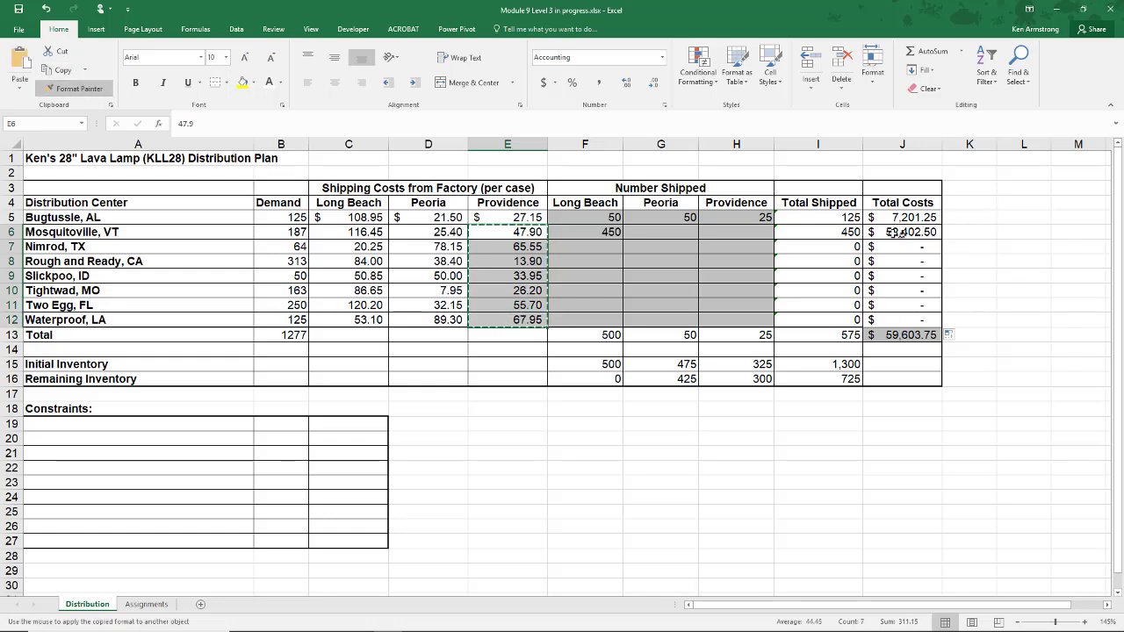
left_click_drag(902, 232, 900, 321)
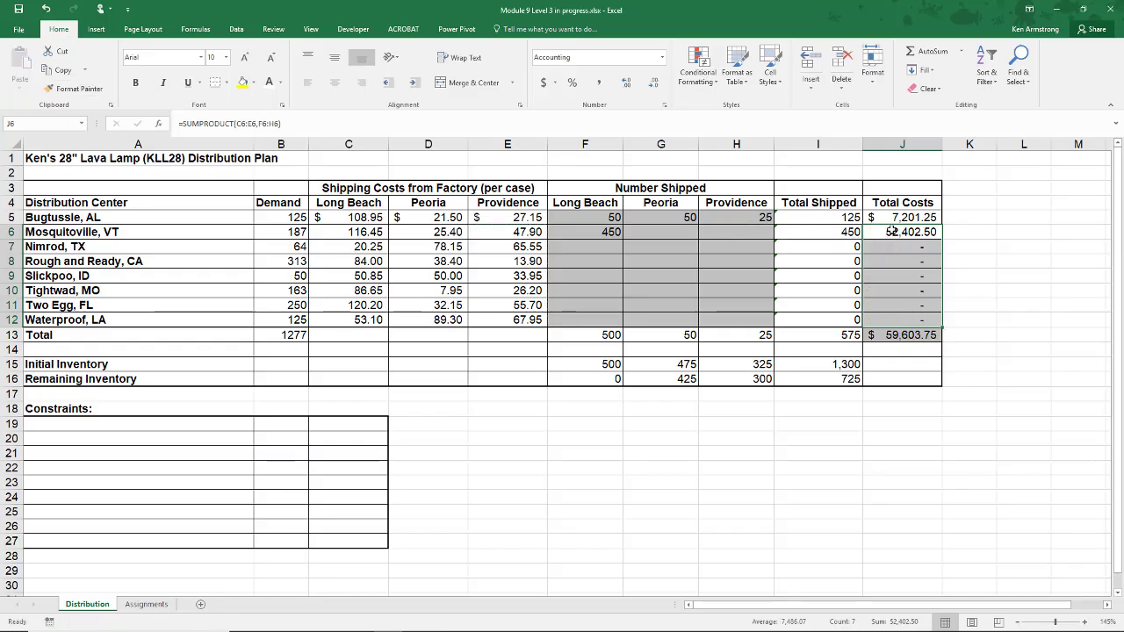
- Replace the overall total cost formula in J13 with =SUMPRODUCT(C5:E12,F5:H12)
left_click(881, 329)
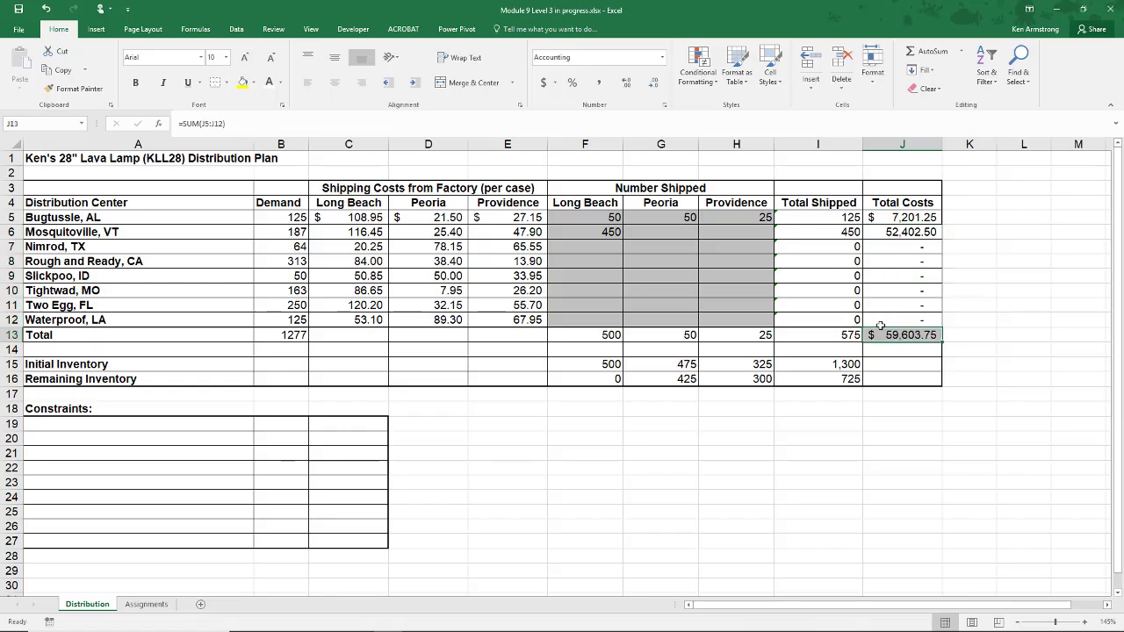
left_click(226, 124)
left_click_drag(227, 124, 179, 126)
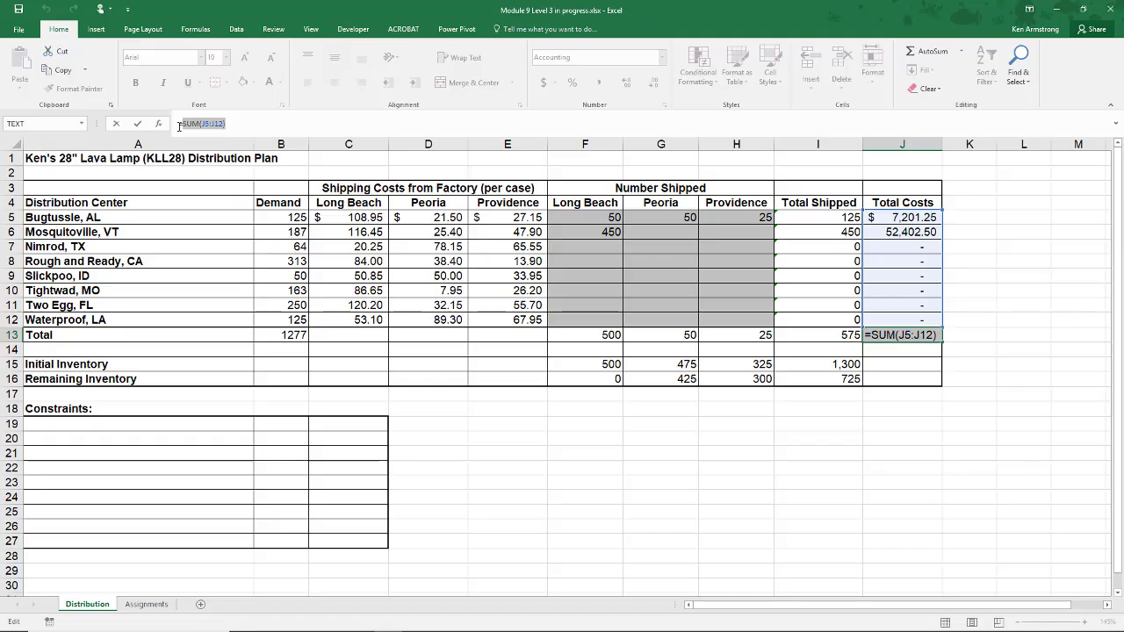
type("sump")
key("Tab")
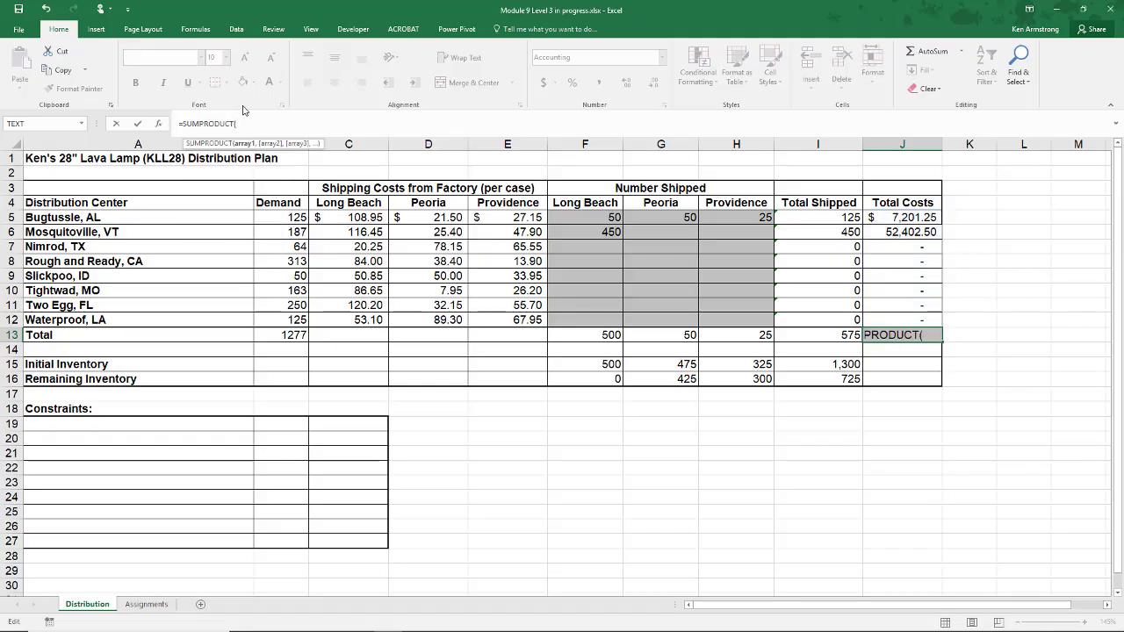
left_click_drag(347, 213, 522, 319)
type(",")
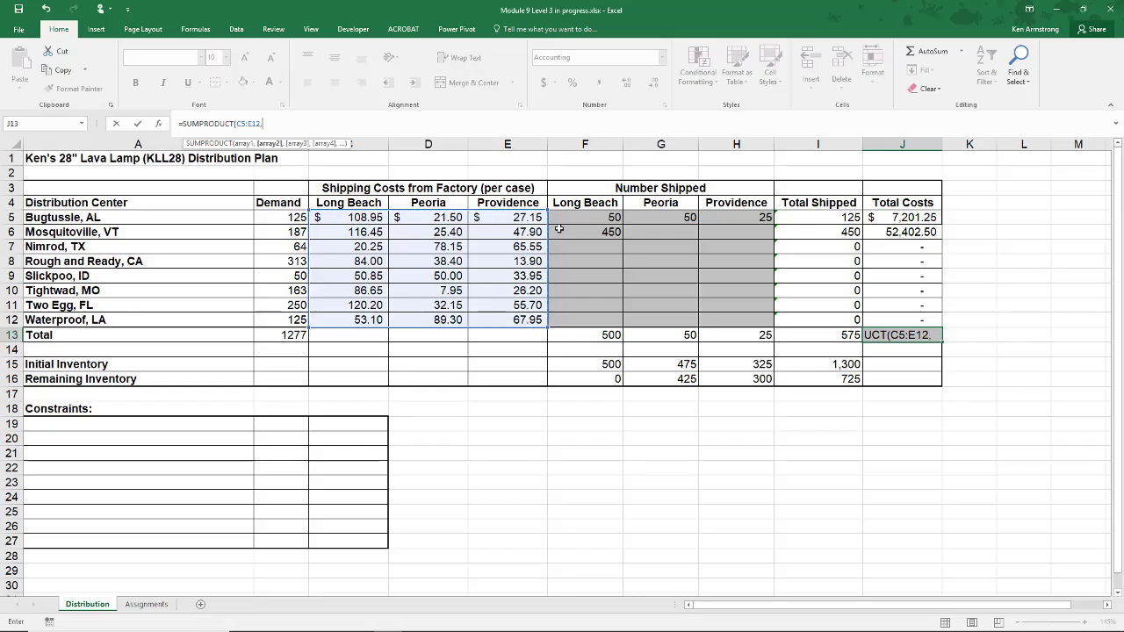
left_click_drag(583, 217, 724, 317)
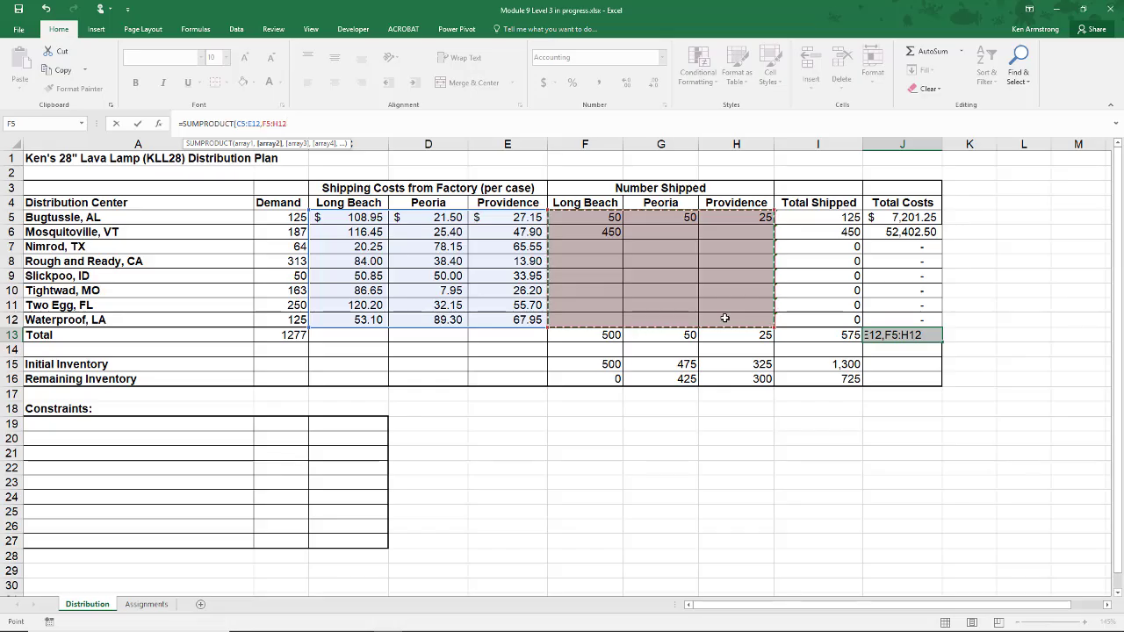
type(")")
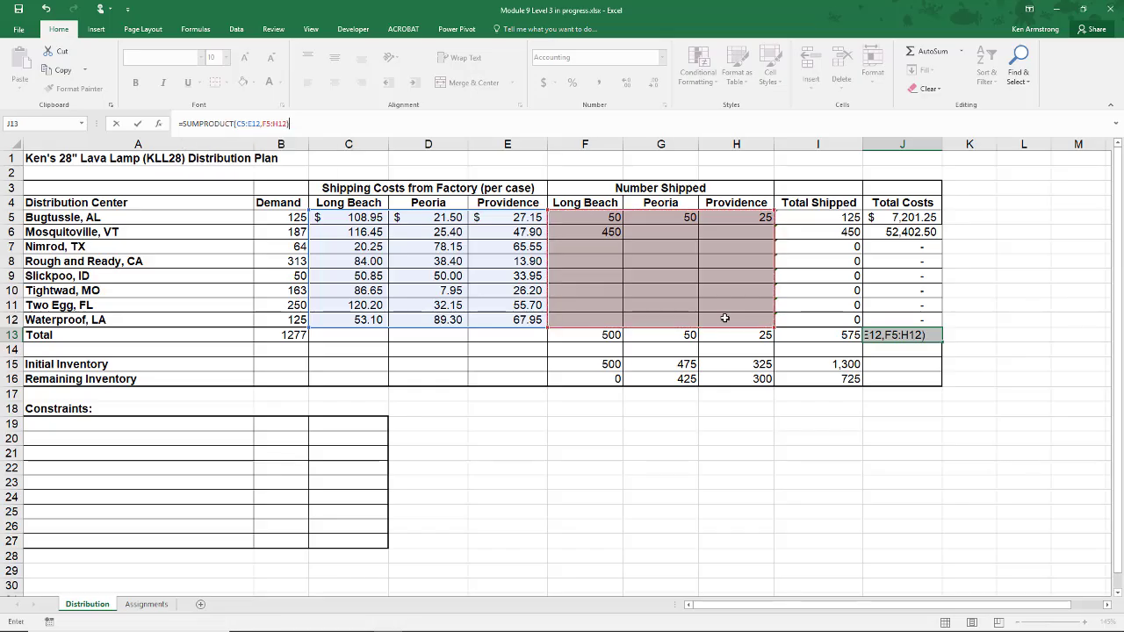
key("ctrl+Return")
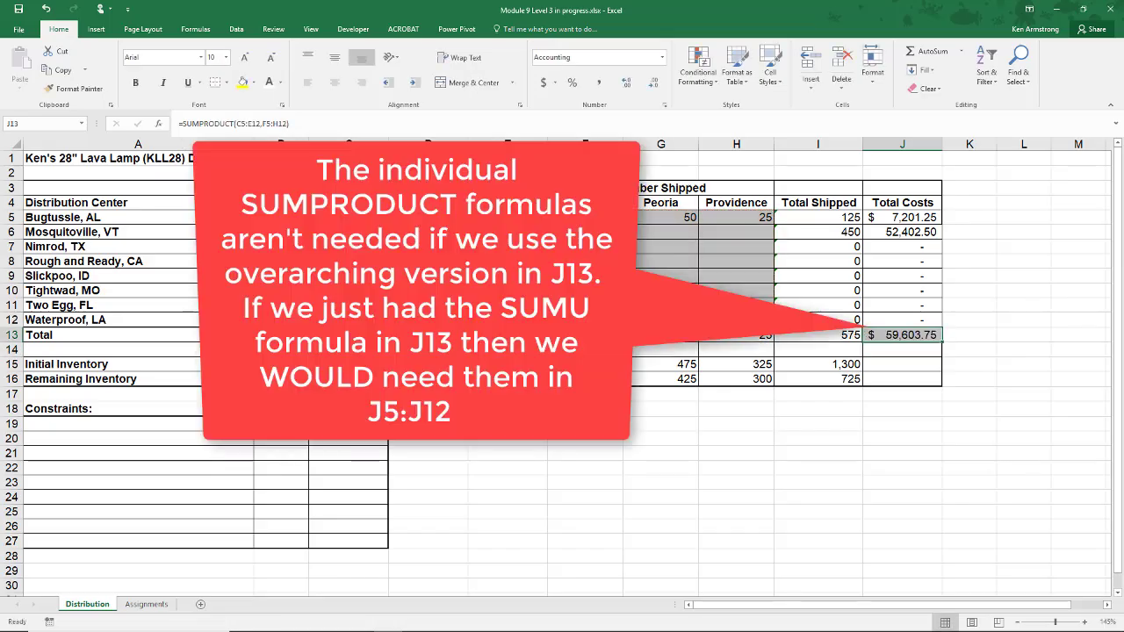
- Check the total cost formulas in J5 and J6, and clear Mosquitoville's Long Beach shipment in F6
left_click(910, 220)
left_click(896, 232)
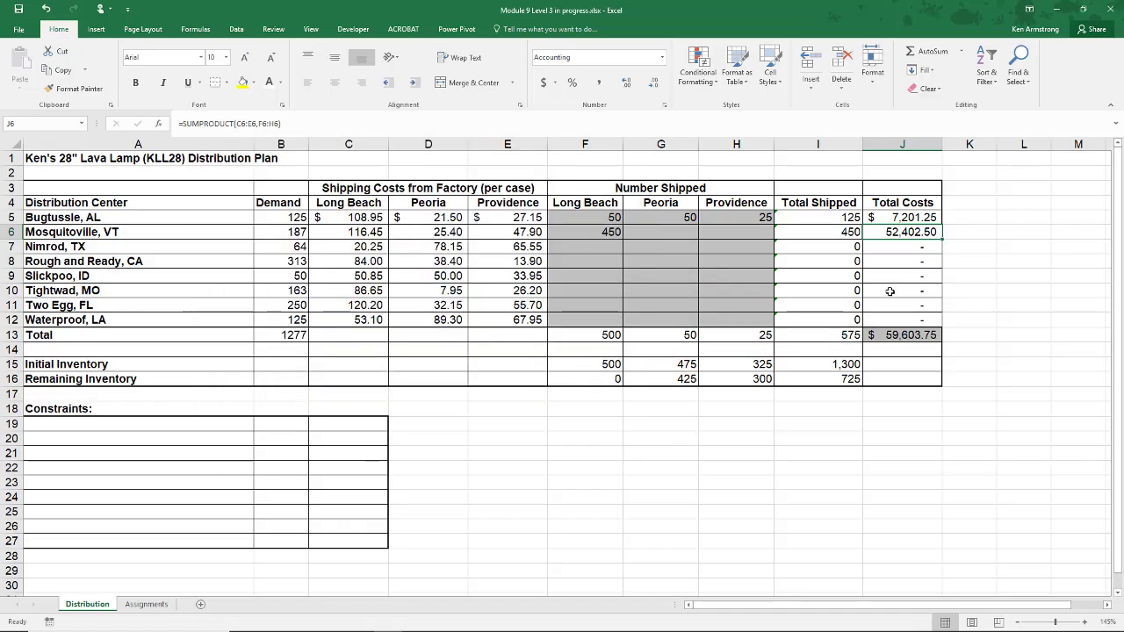
left_click(602, 231)
key("Delete")
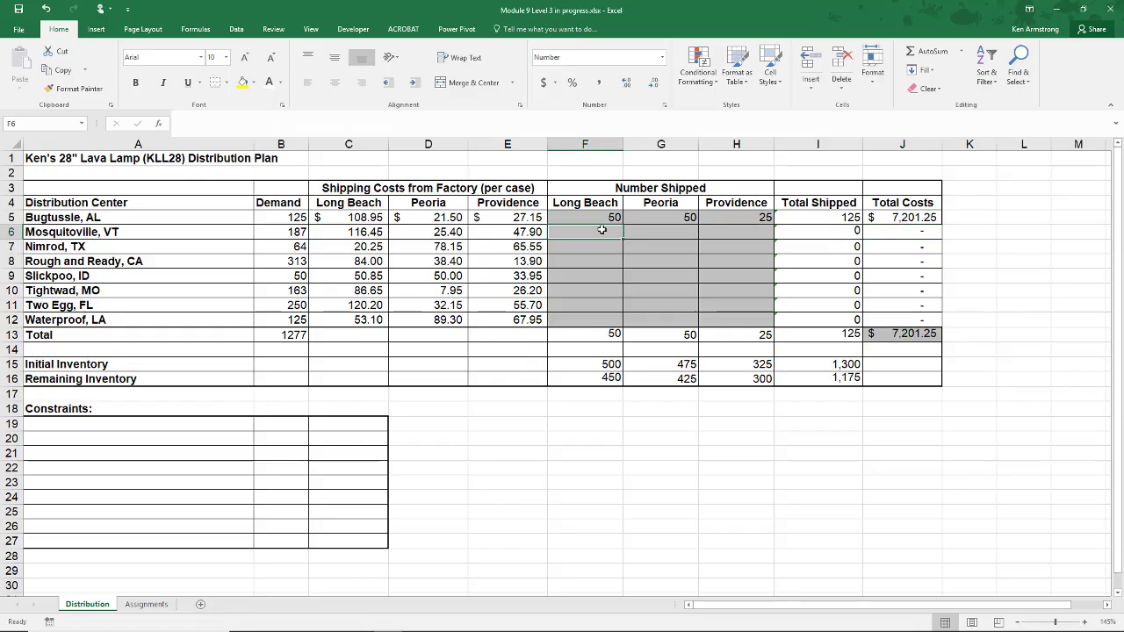
- Set Bugtussle's shipped quantities in F5:H5 to 1 from Long Beach, 2 from Peoria and 3 from Providence
key("Up")
type("1")
key("Tab")
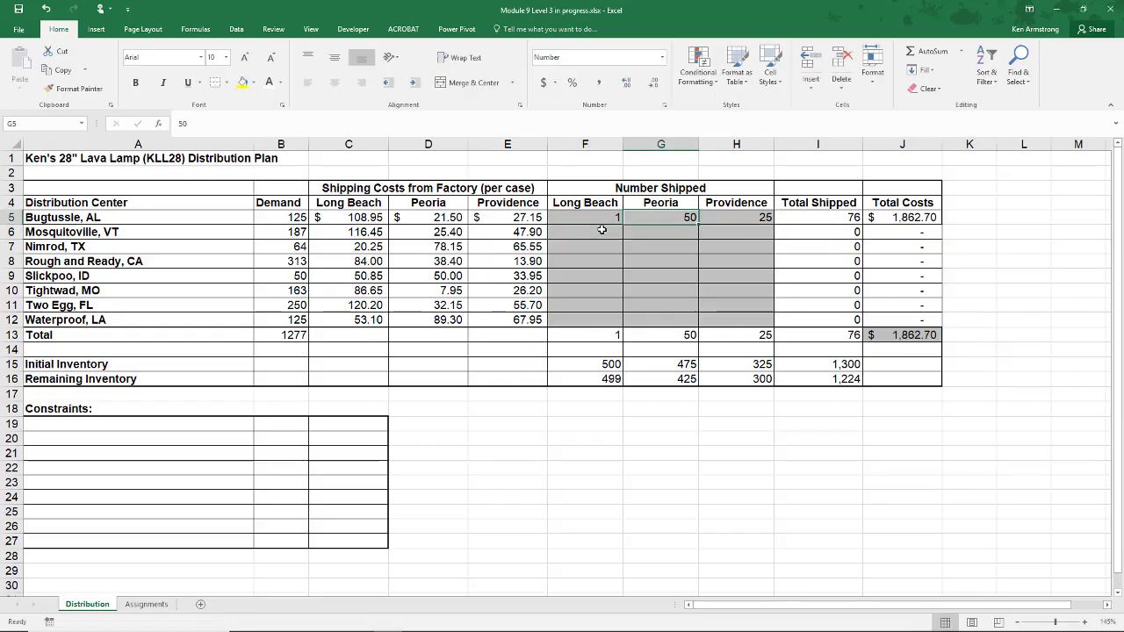
type("2")
key("Tab")
type("3")
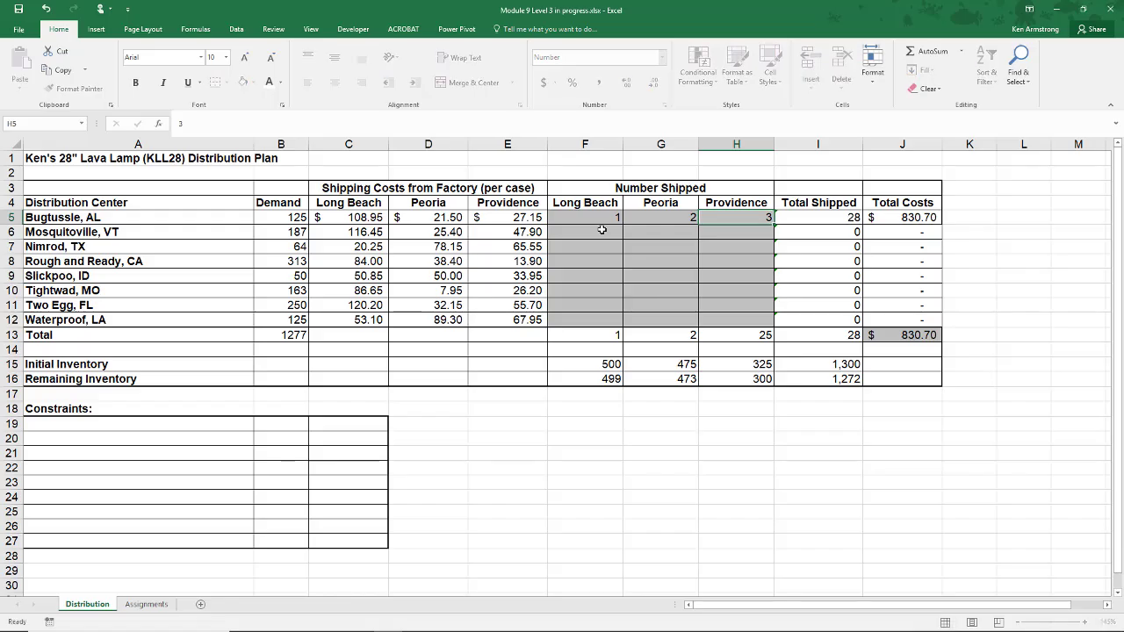
key("shift+Tab")
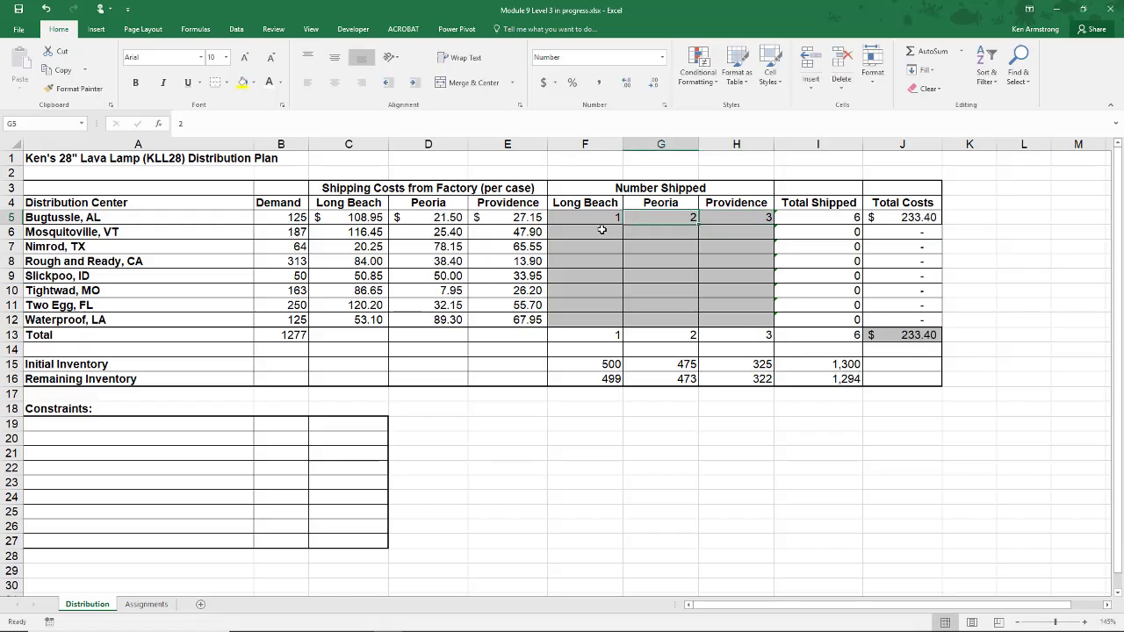
- Try shipping costs of 10, 20 and 30 for Bugtussle in C5:E5 to test the total cost formula
key("Left")
key("Left")
key("Left")
key("Left")
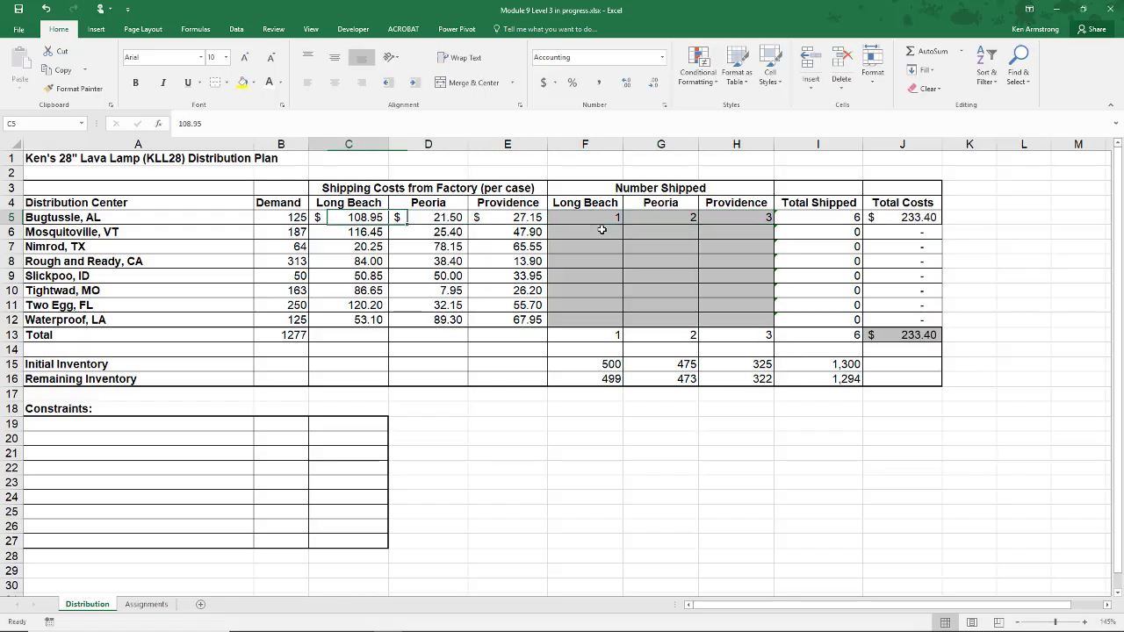
key("Right")
key("Right")
key("Left")
key("Left")
type("10")
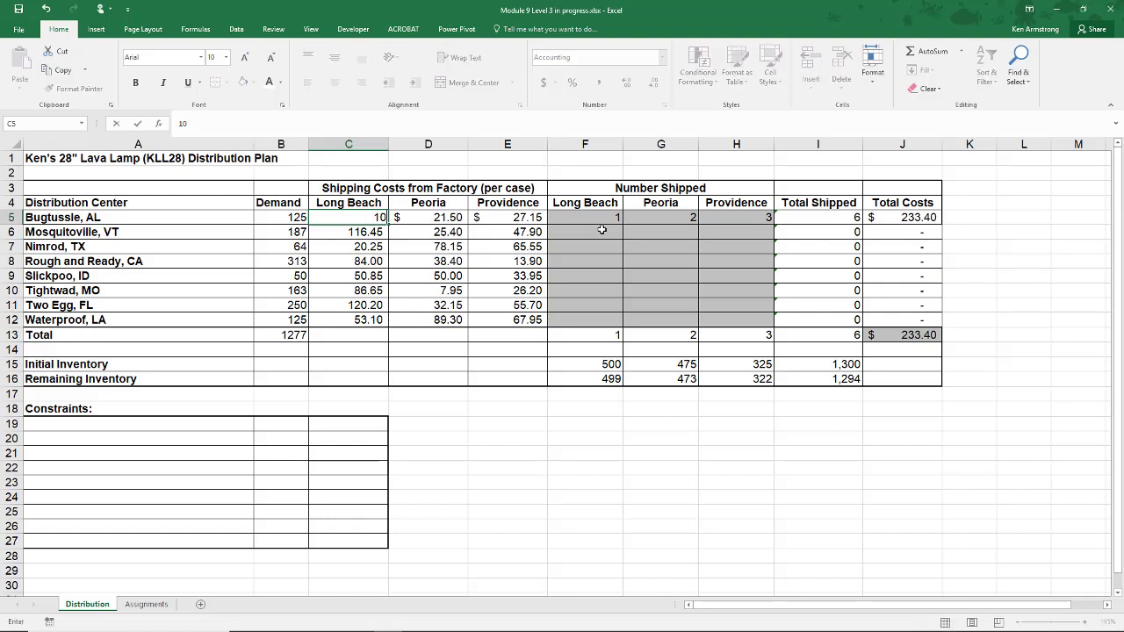
key("Tab")
type("20")
key("Tab")
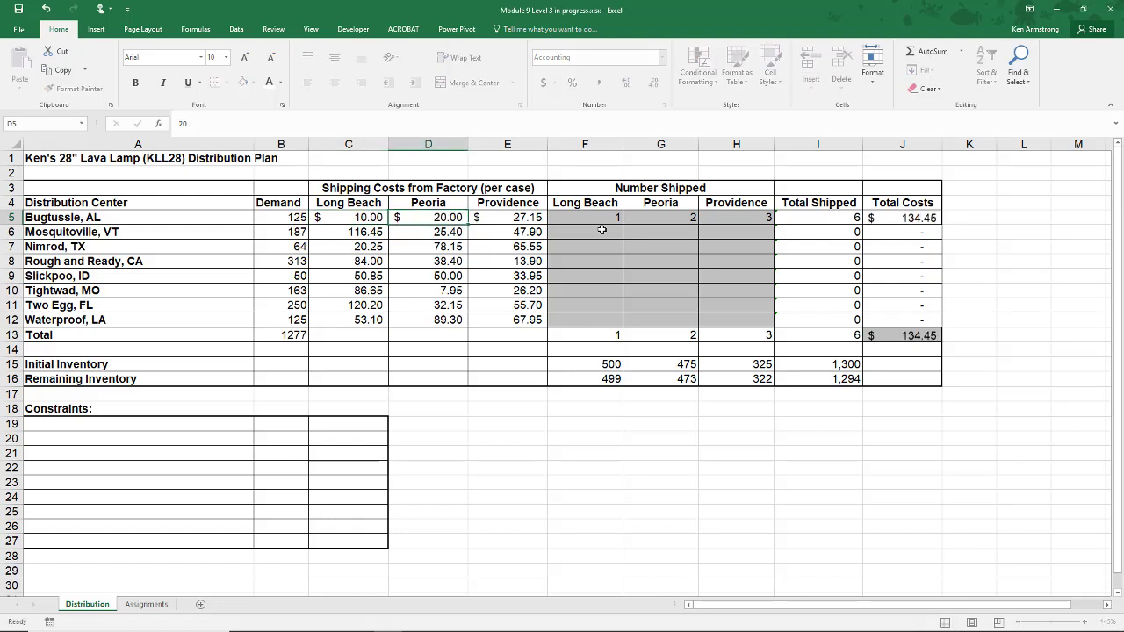
type("30")
key("Left")
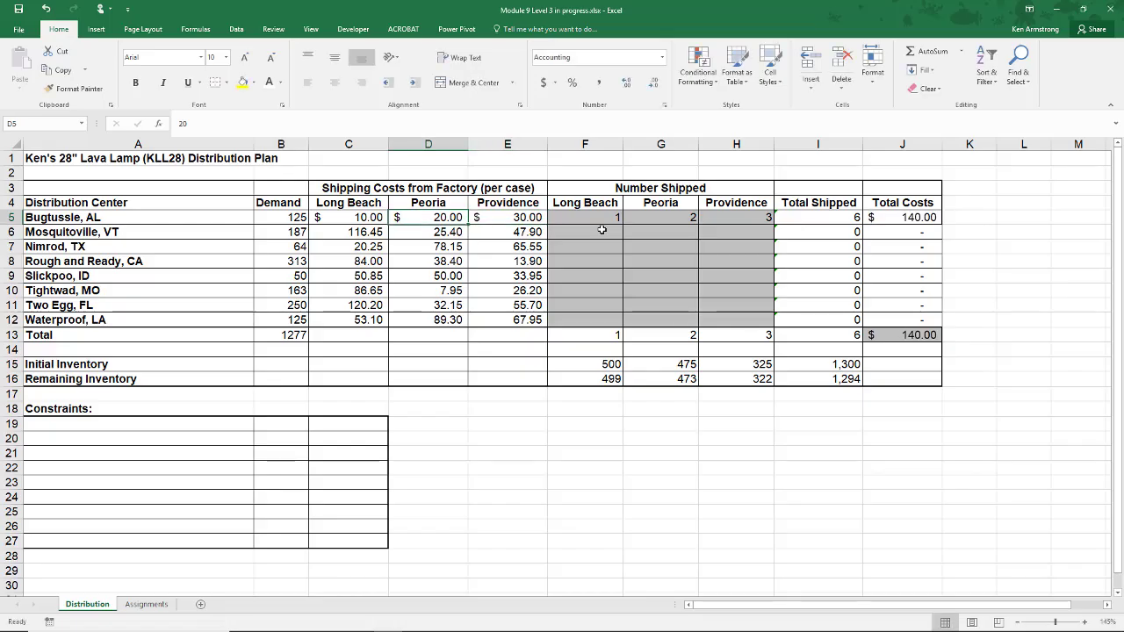
- Undo the three test changes to Bugtussle's shipping costs in C5:E5
key("ctrl+z")
key("ctrl+z")
key("ctrl+z")
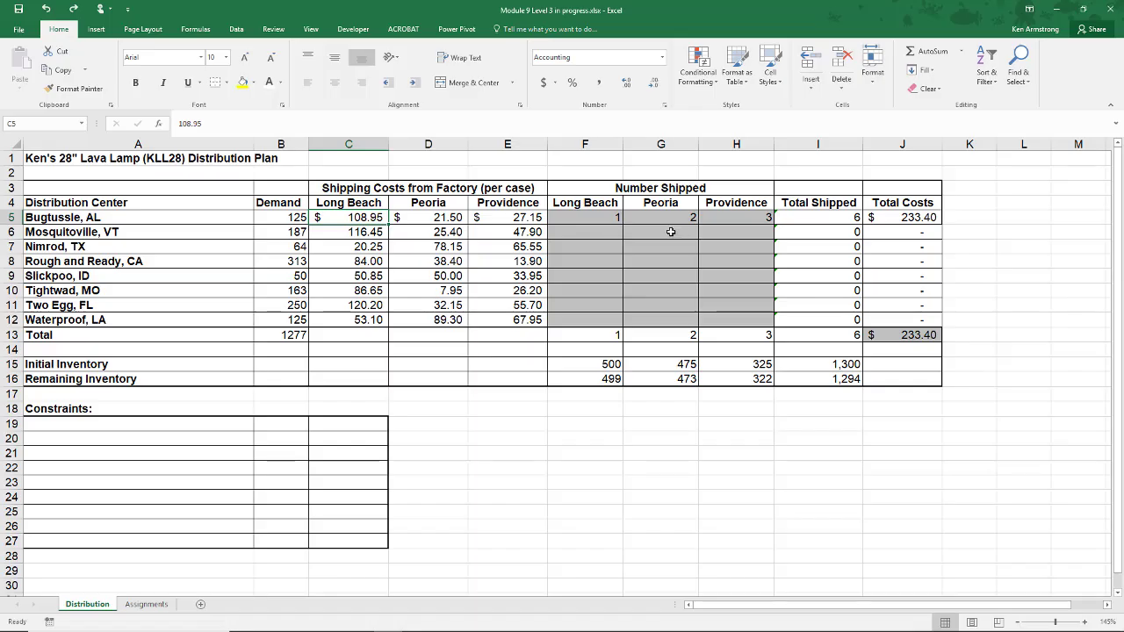
- Review Bugtussle's shipped quantities, the Long Beach total and initial inventory, and the remaining inventory formulas in F16:H16
left_click(611, 219)
left_click_drag(638, 216, 705, 218)
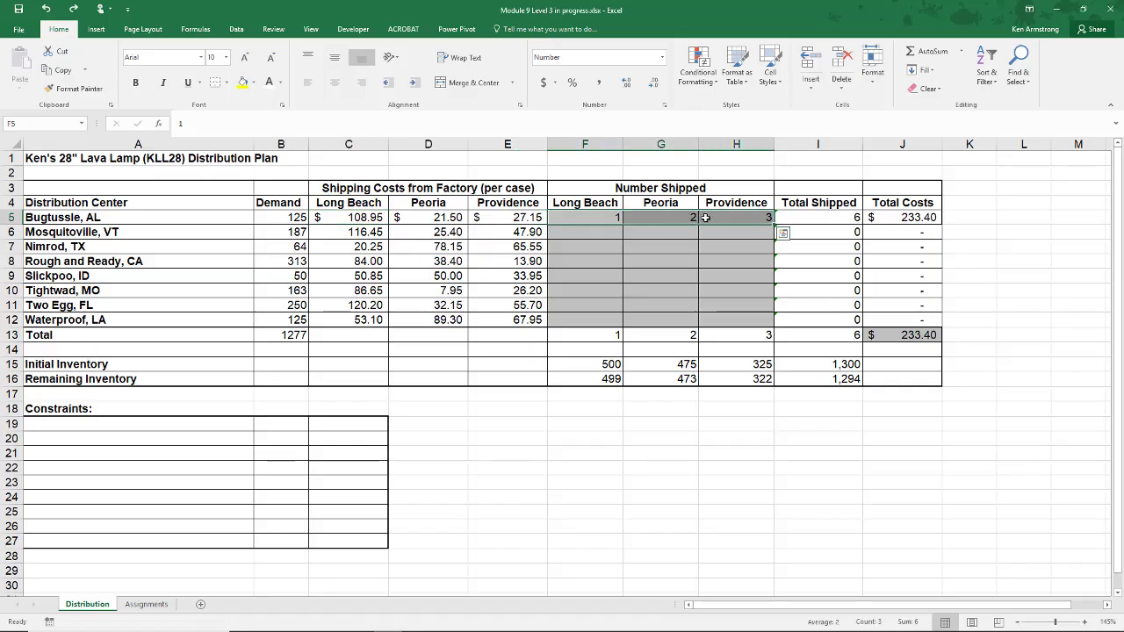
key("Down")
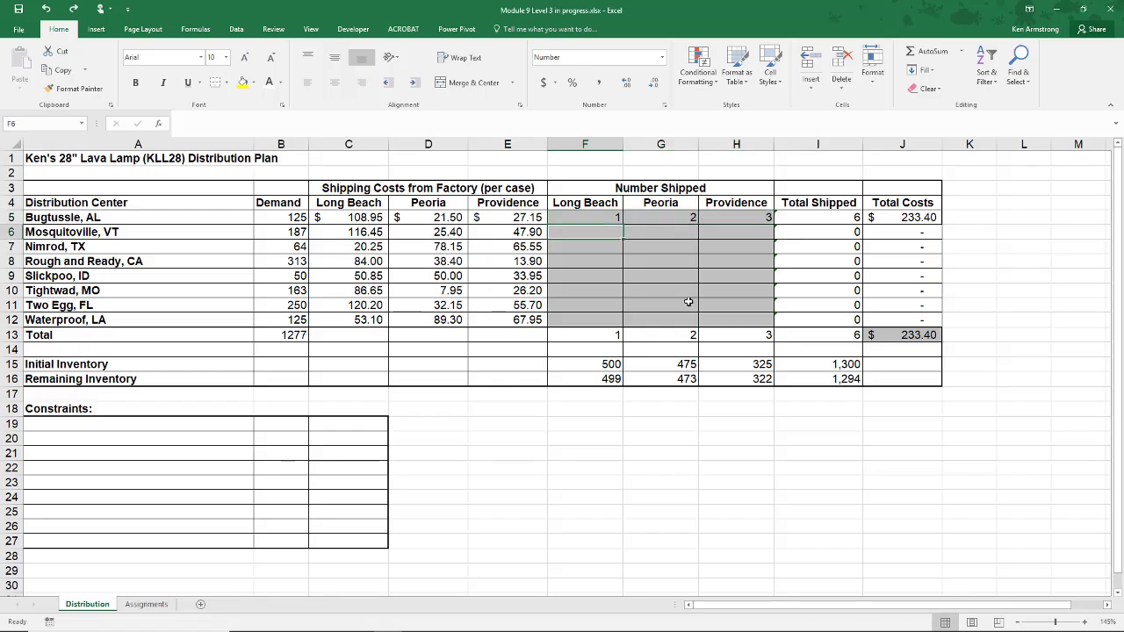
left_click(617, 333)
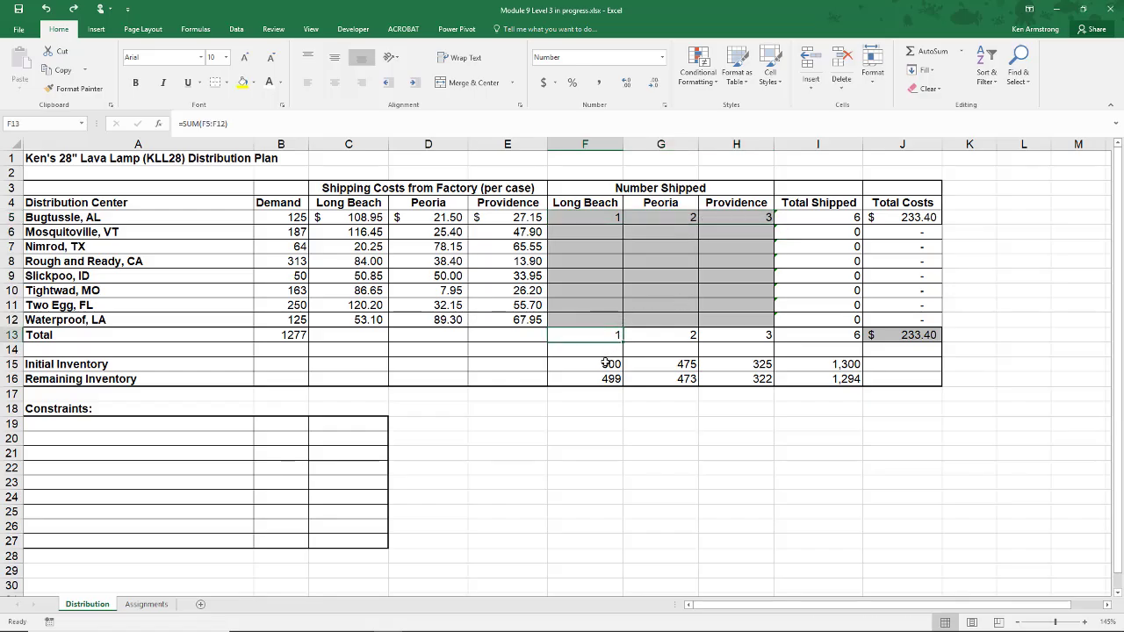
left_click(606, 365)
left_click(612, 379)
left_click(668, 379)
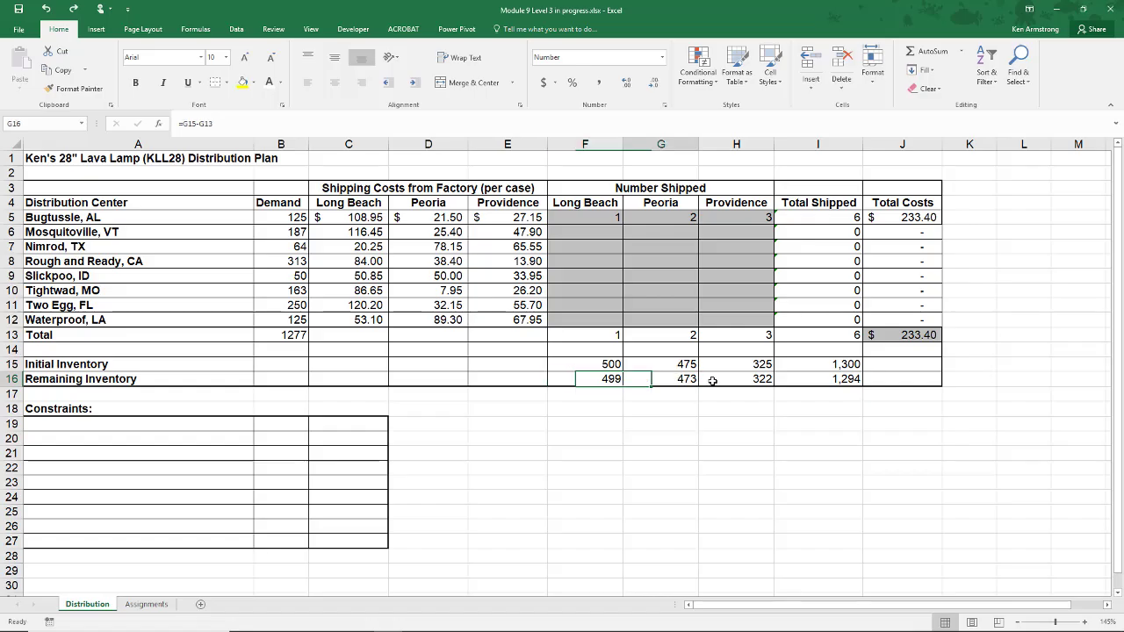
left_click(746, 379)
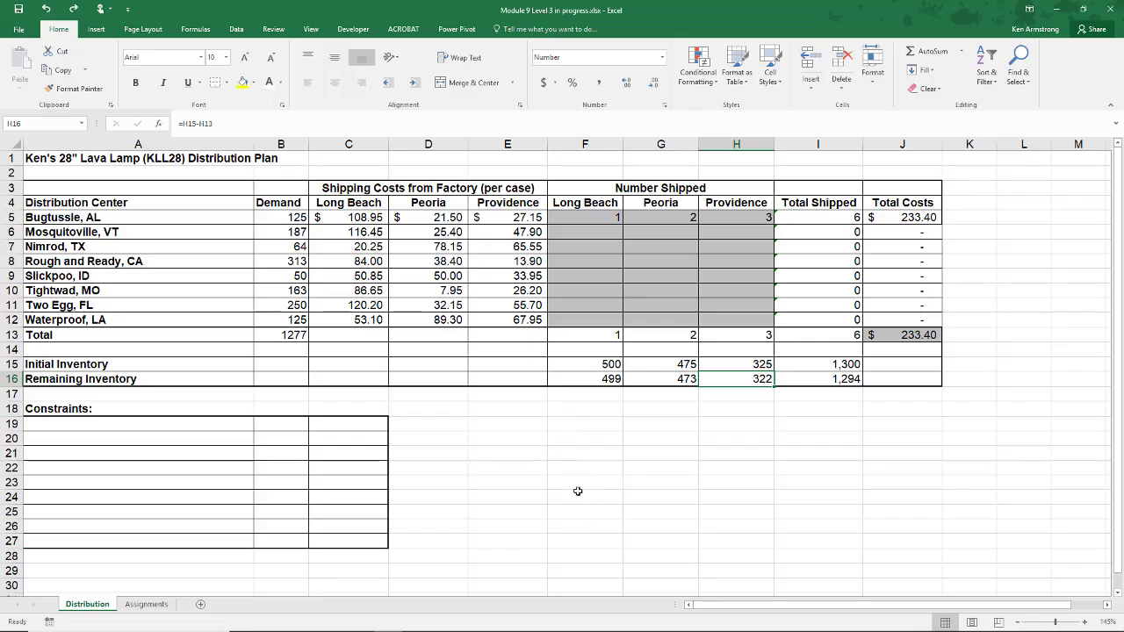
- Open Solver and set its objective to minimize the overall total cost in J13
left_click(235, 30)
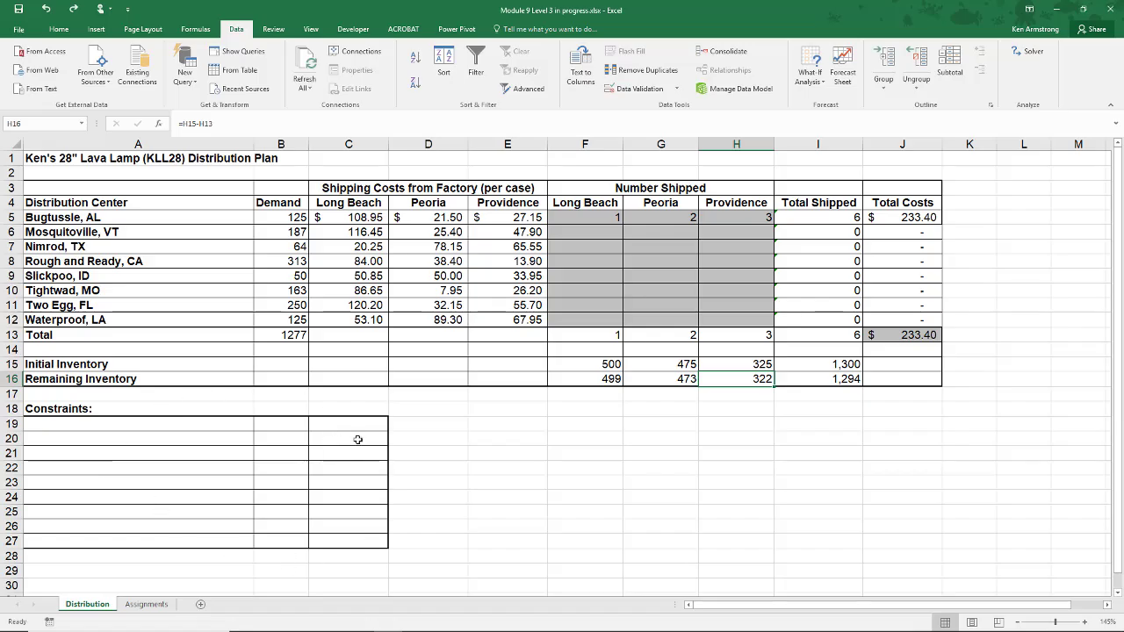
left_click(1032, 53)
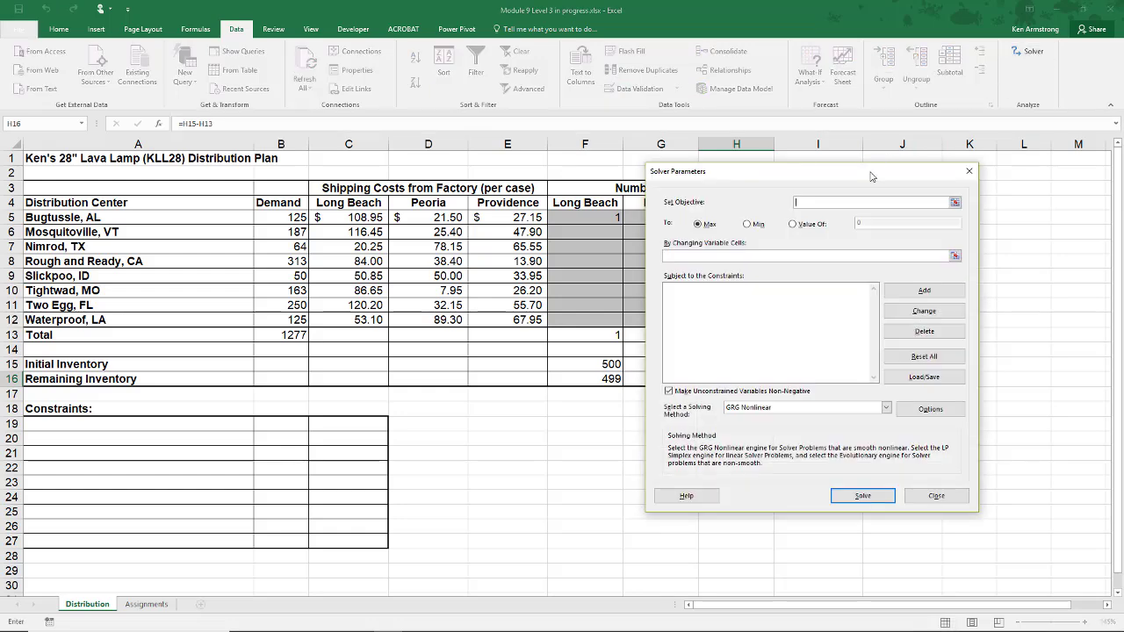
left_click_drag(870, 175, 508, 191)
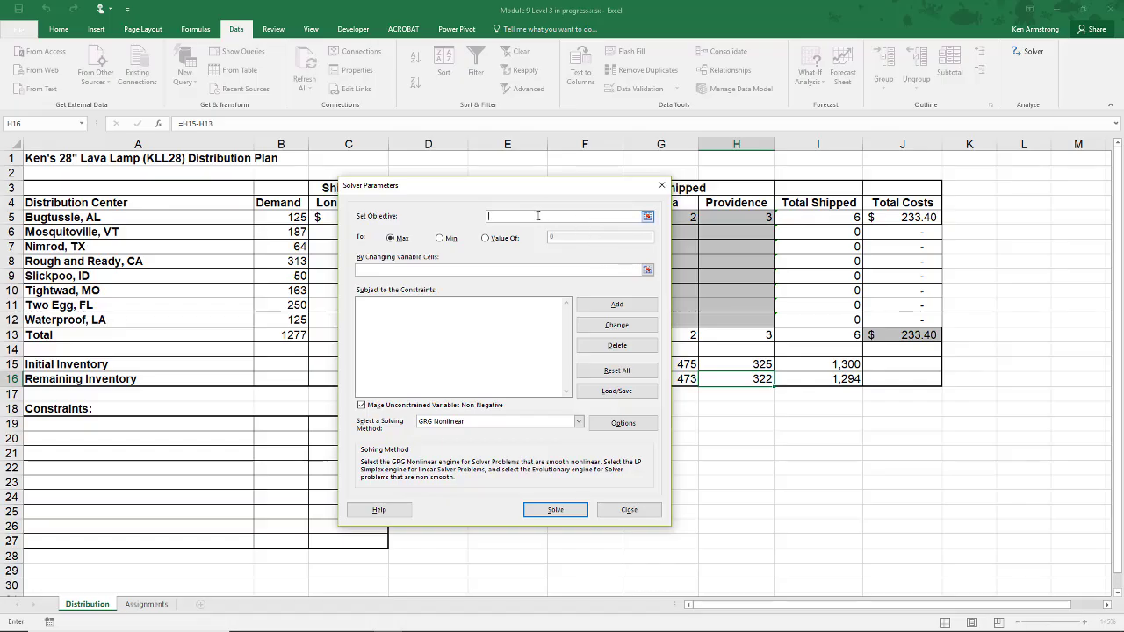
left_click(875, 334)
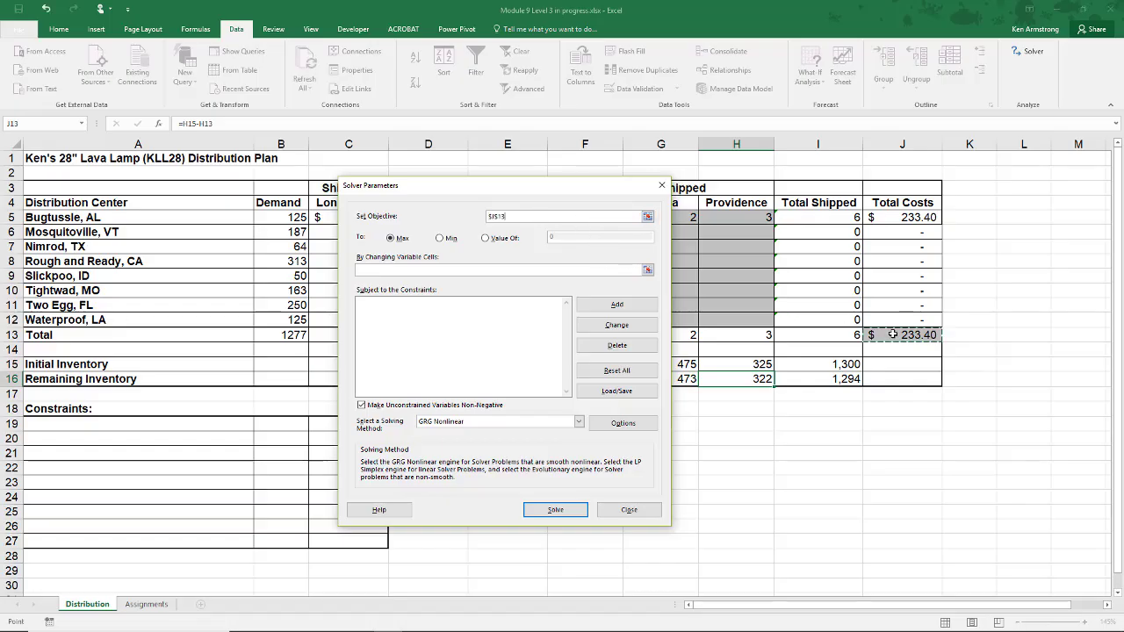
left_click(440, 239)
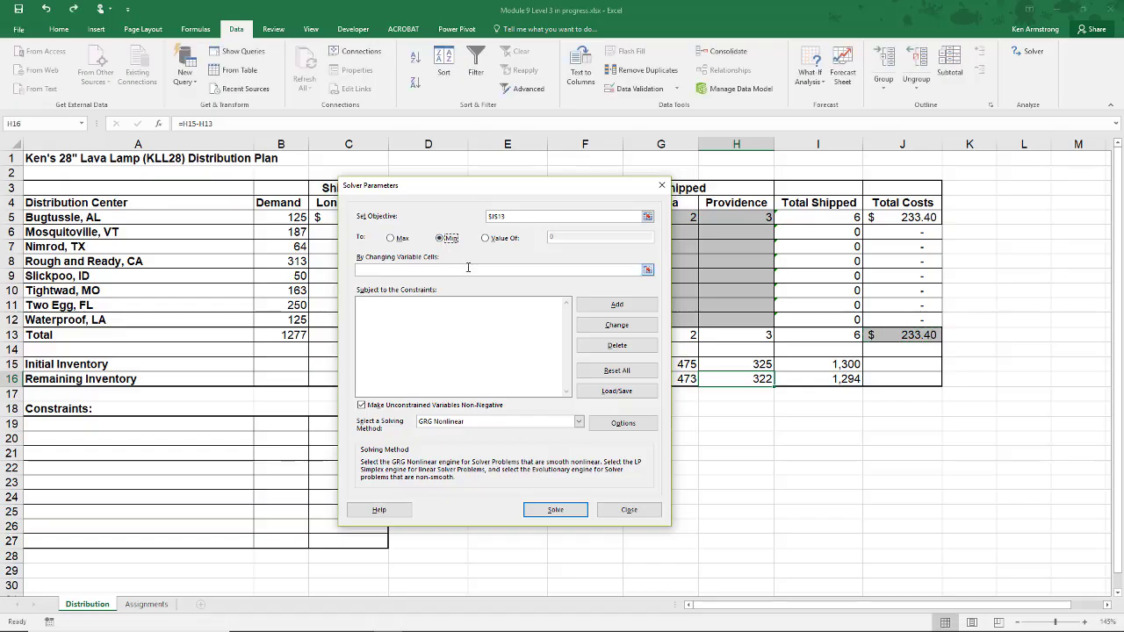
- Set Solver's changing variable cells to the shipped quantities F5:H12 and choose the Simplex LP solving method
left_click_drag(468, 186, 301, 146)
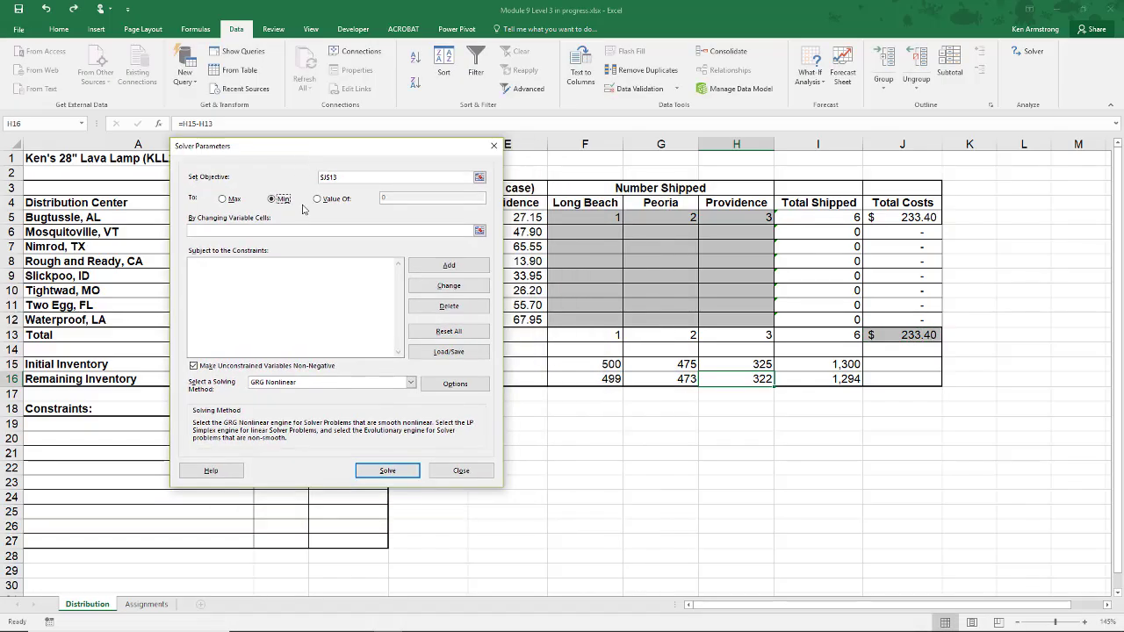
left_click(298, 232)
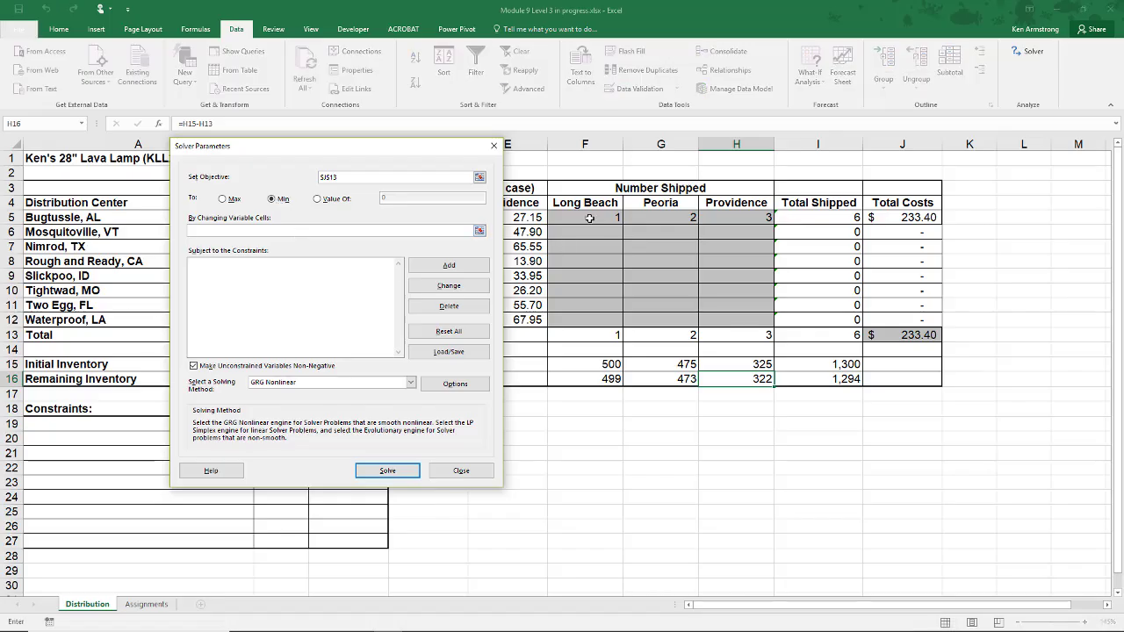
left_click_drag(590, 217, 718, 309)
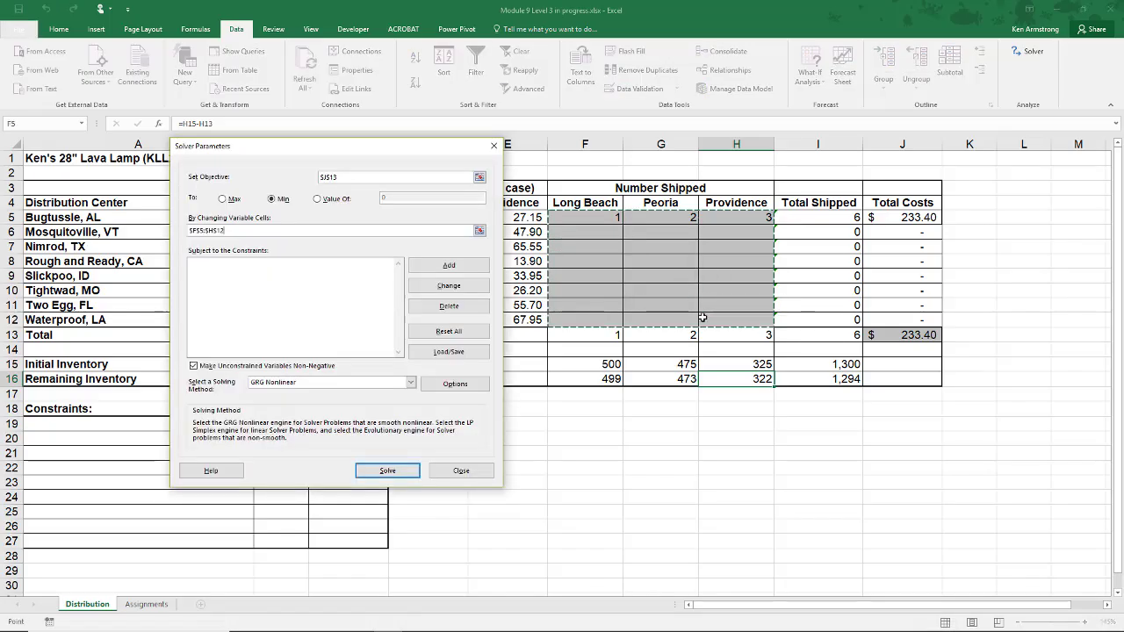
left_click(410, 383)
left_click(393, 401)
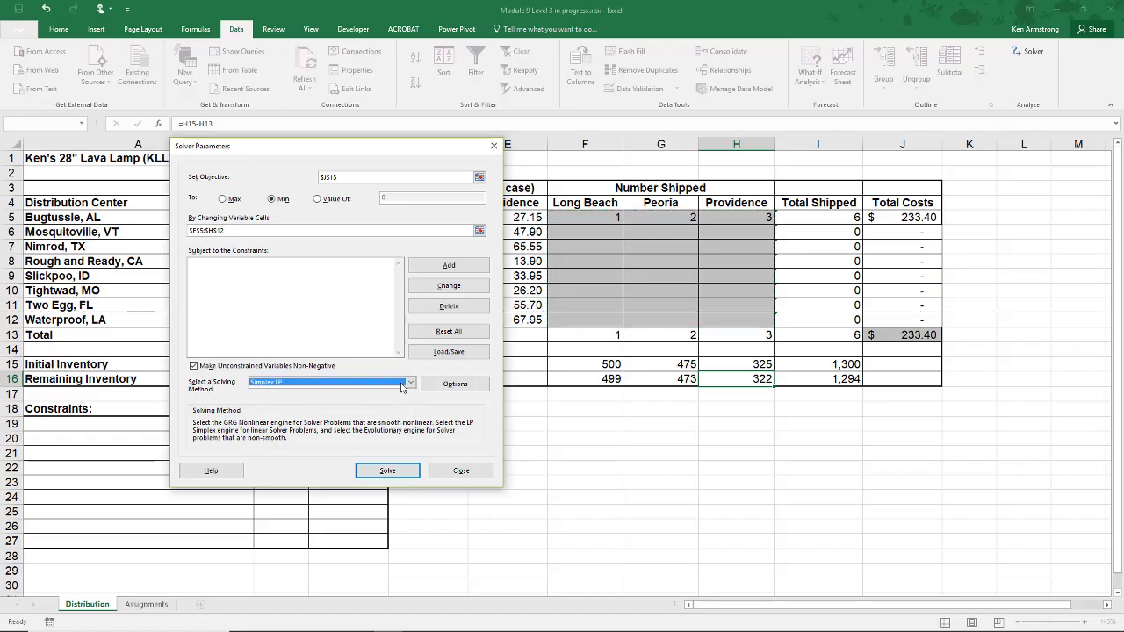
- Run Solver without any constraints, look over the proposed shipments, and discard the solution
left_click(388, 470)
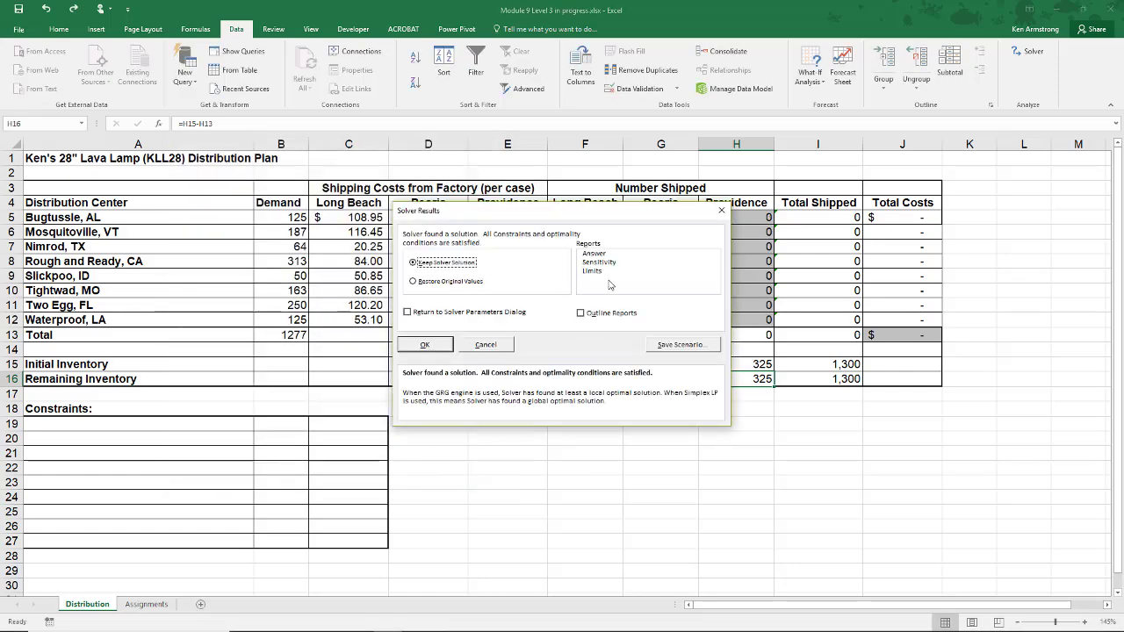
left_click_drag(547, 212, 280, 167)
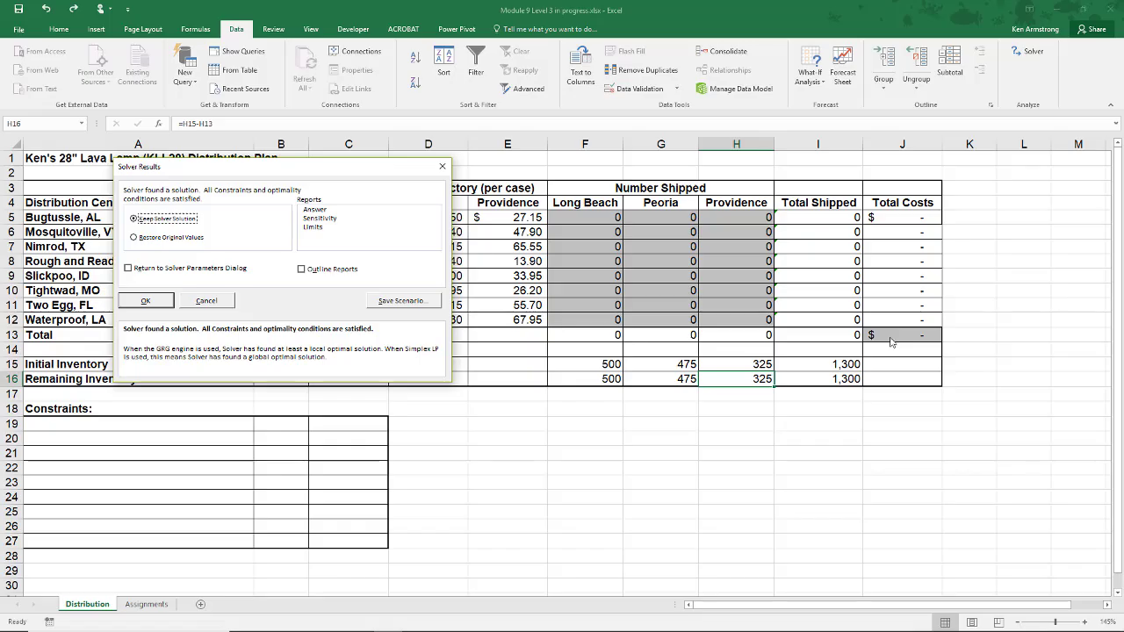
left_click(207, 301)
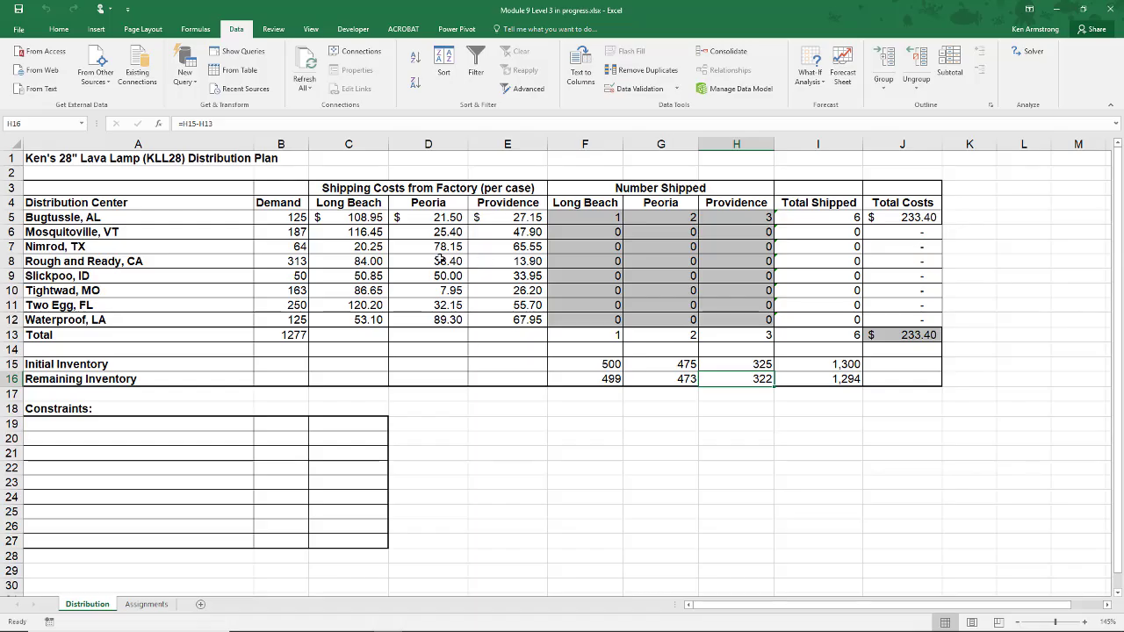
- Compare the total shipped quantities in I5:I12 with each distribution center's demand in B5:B12
left_click(820, 216)
left_click_drag(813, 234, 813, 322)
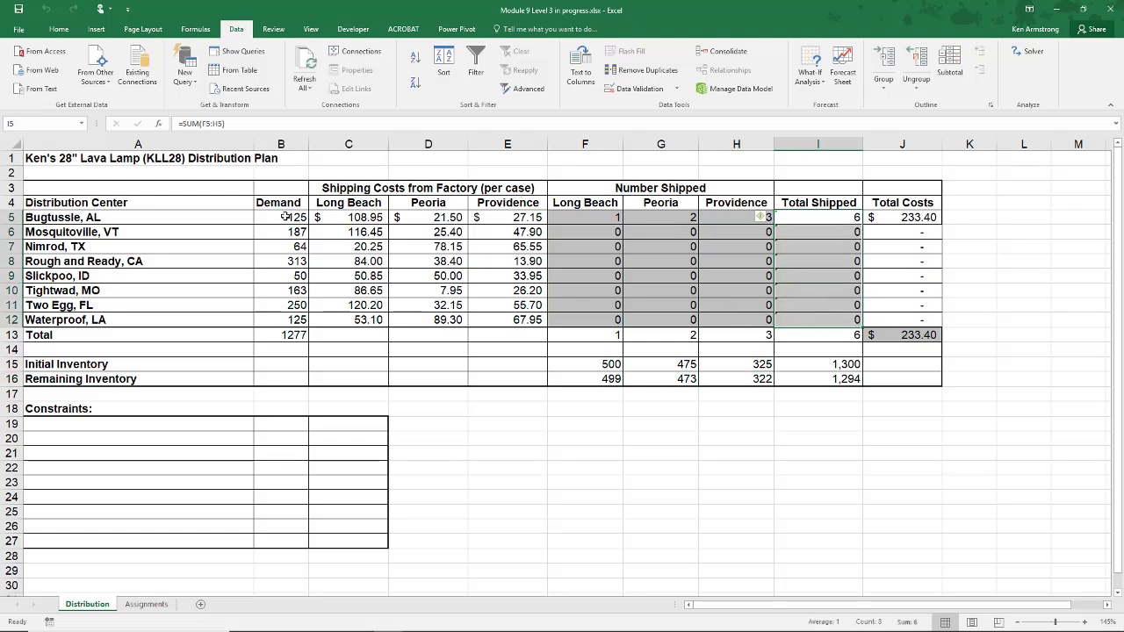
left_click_drag(286, 217, 285, 319)
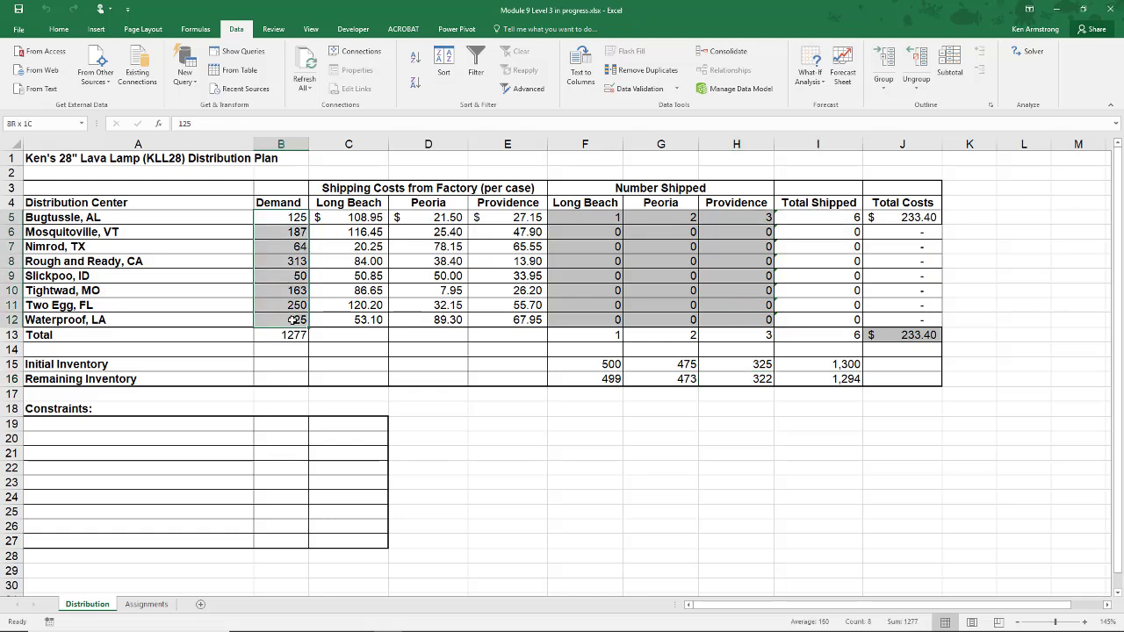
left_click(294, 217)
left_click(821, 231)
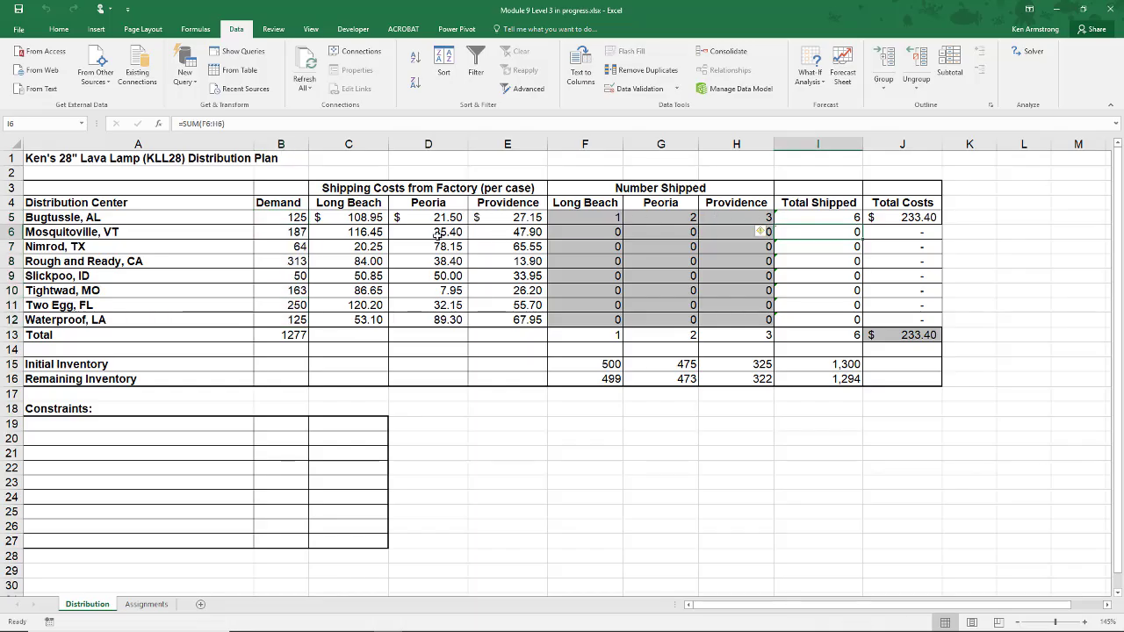
left_click(293, 231)
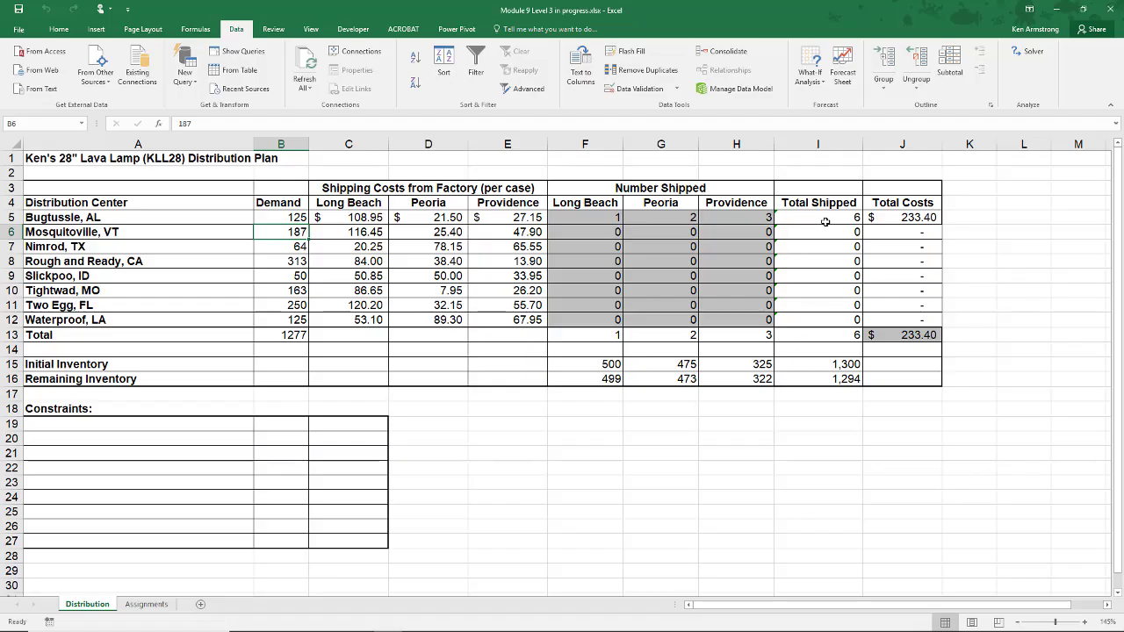
left_click_drag(820, 221, 813, 325)
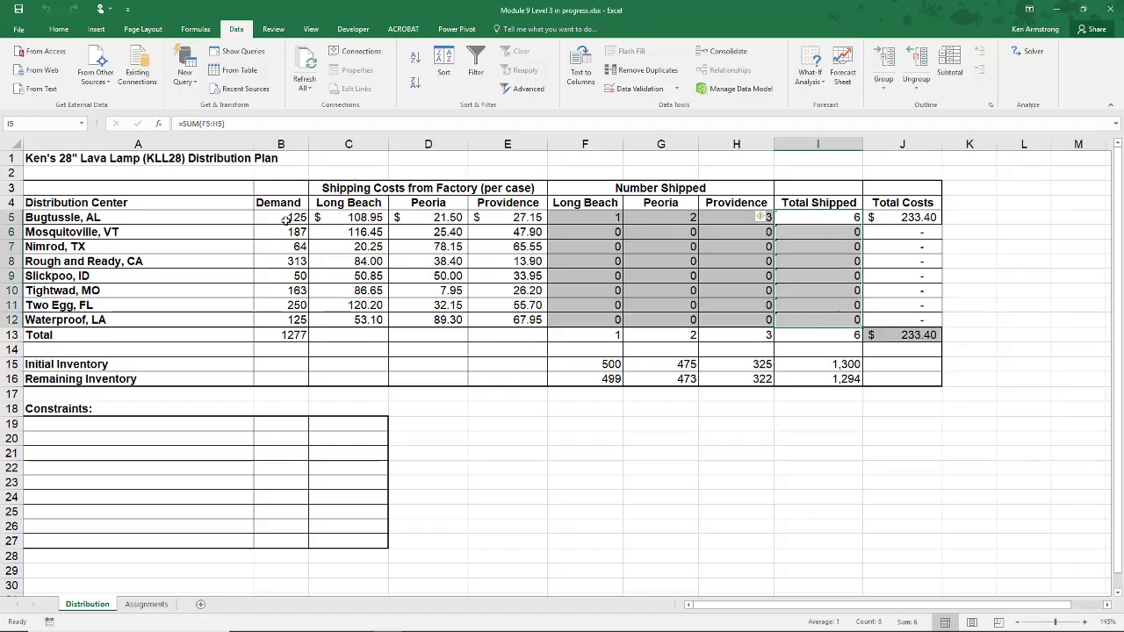
left_click_drag(285, 218, 297, 325)
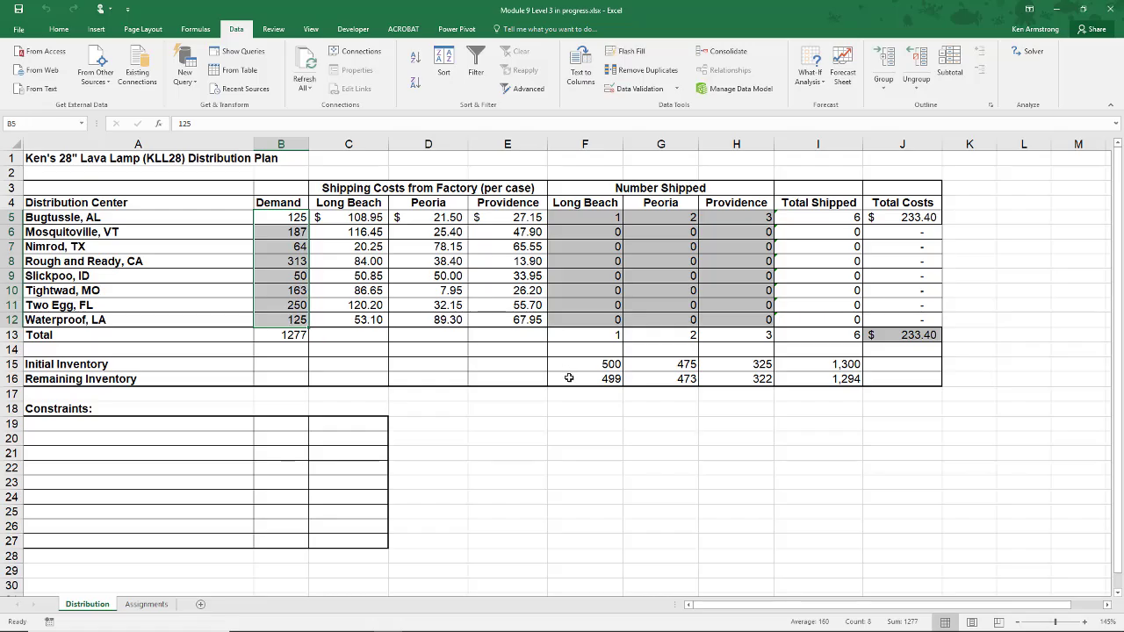
- Reveal the first constraint in A19:C19 by changing its font color to black
left_click_drag(202, 428, 387, 425)
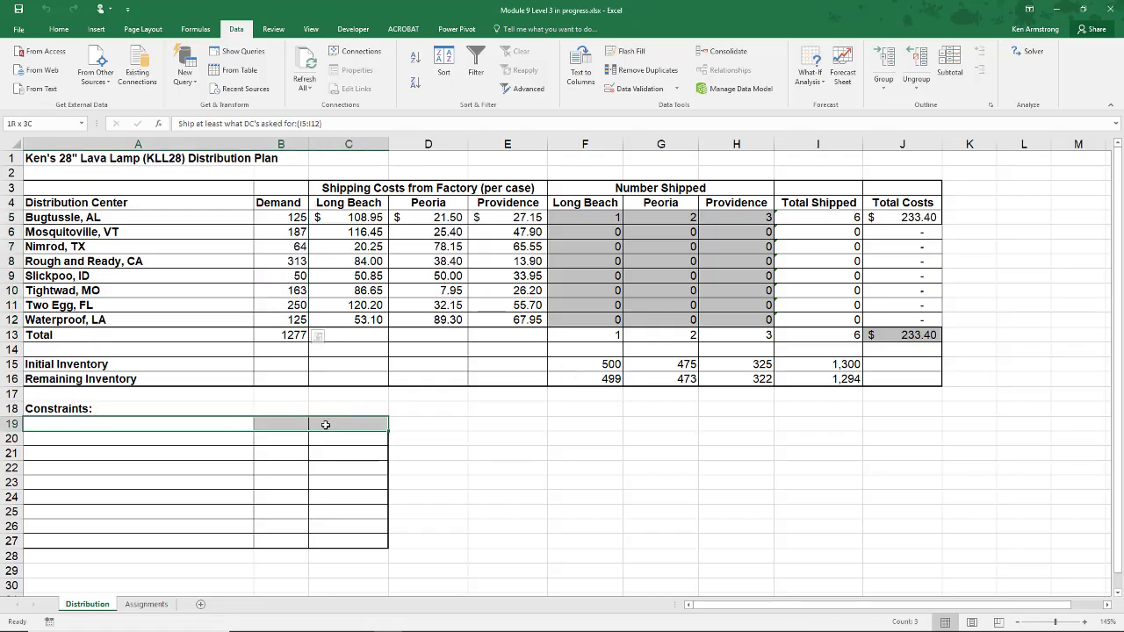
left_click(60, 30)
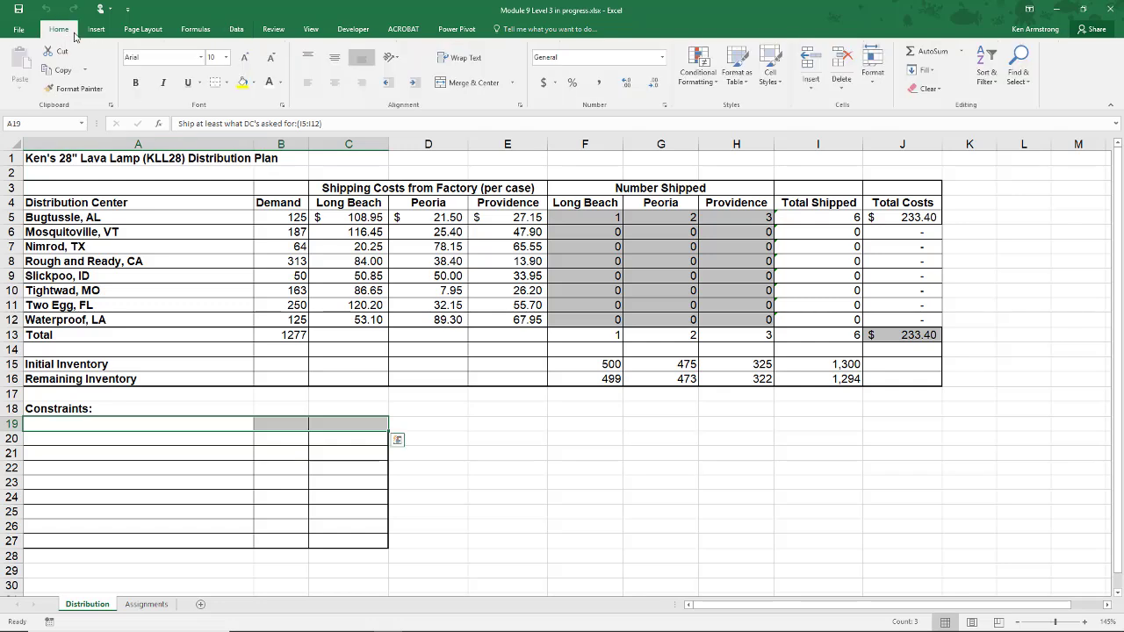
left_click(278, 85)
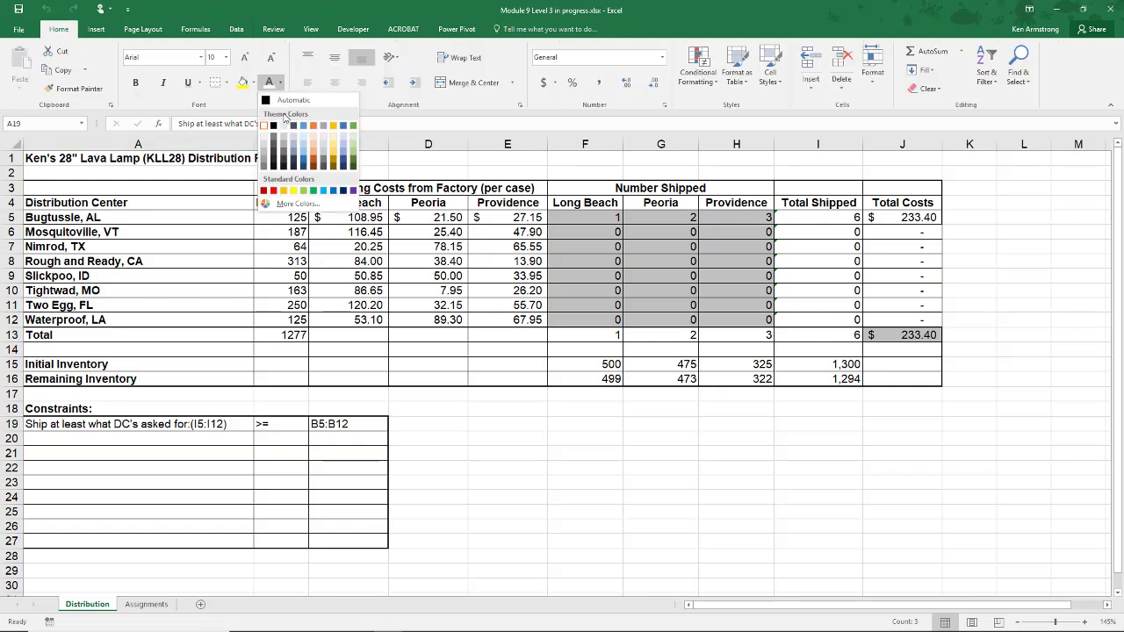
left_click(276, 123)
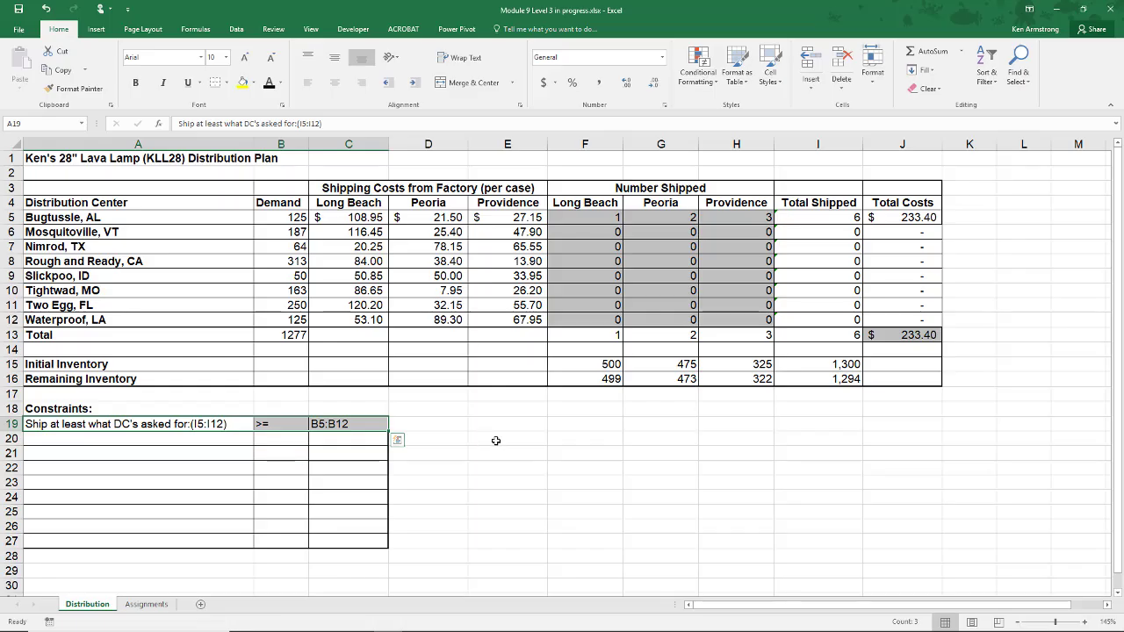
- Add a Solver constraint requiring the total shipped quantities I5:I12 to be >= the demand in B5:B12
left_click(367, 427)
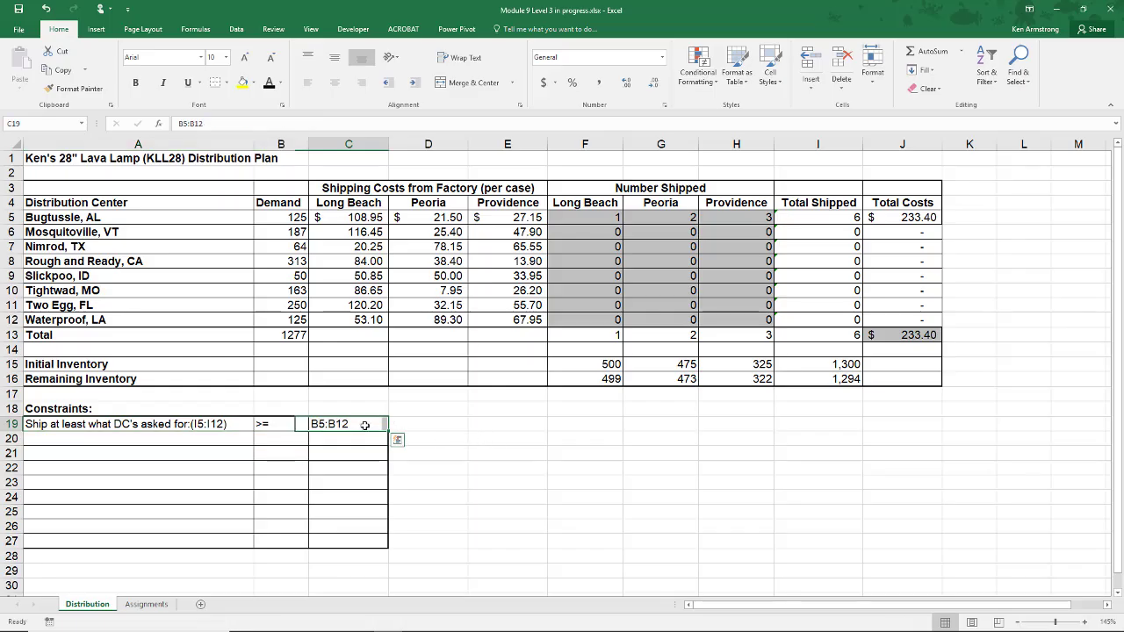
left_click(508, 424)
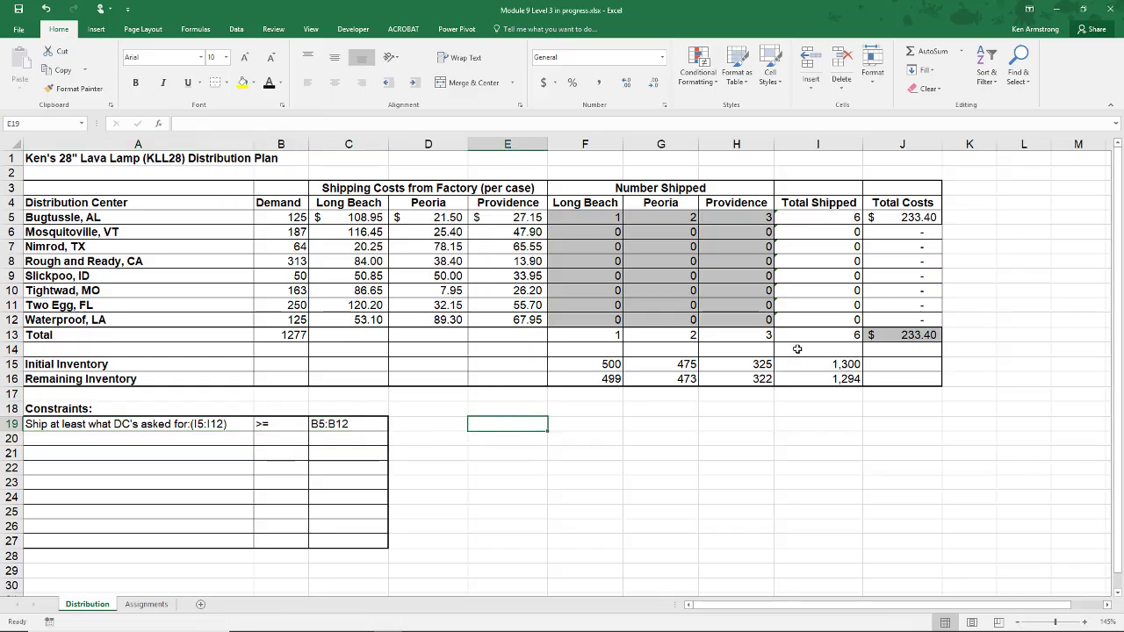
left_click(235, 32)
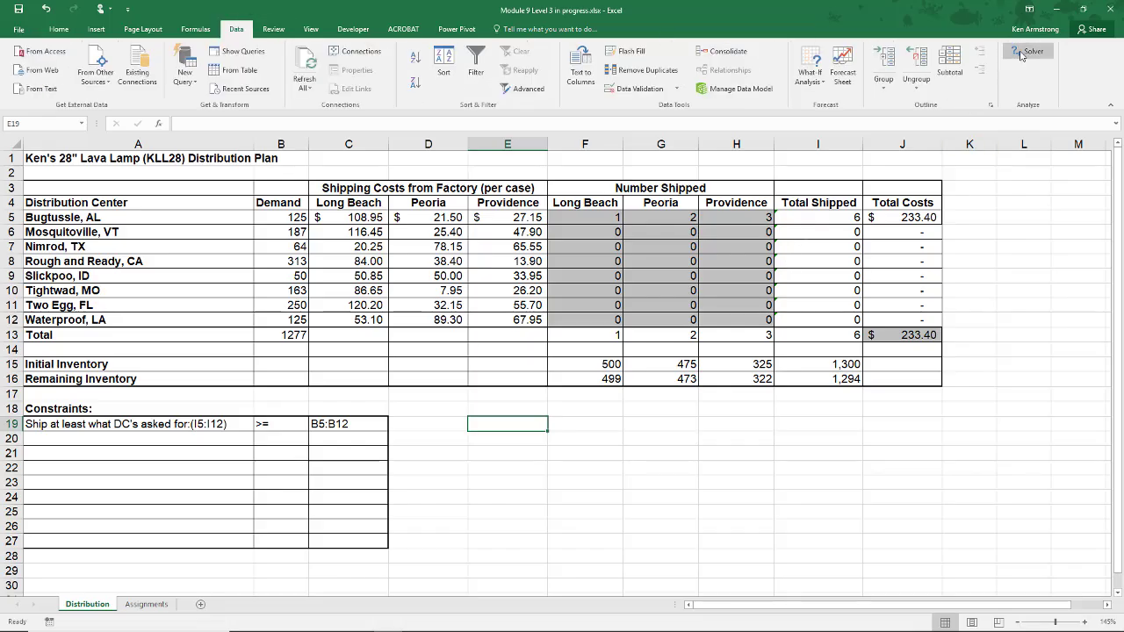
left_click(1022, 53)
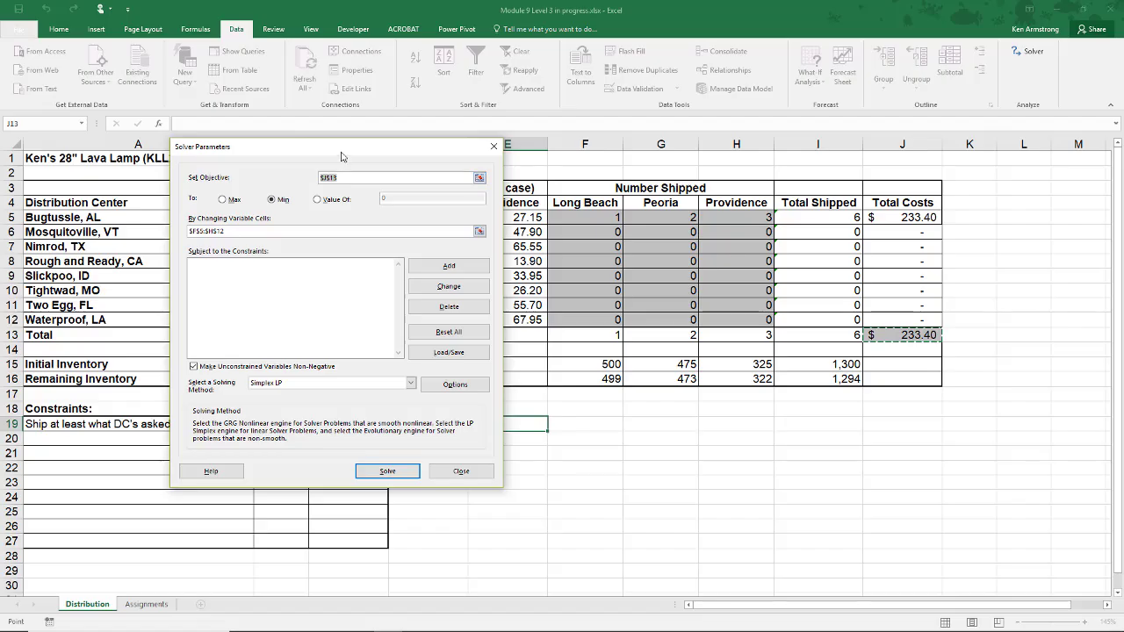
left_click_drag(342, 147, 598, 141)
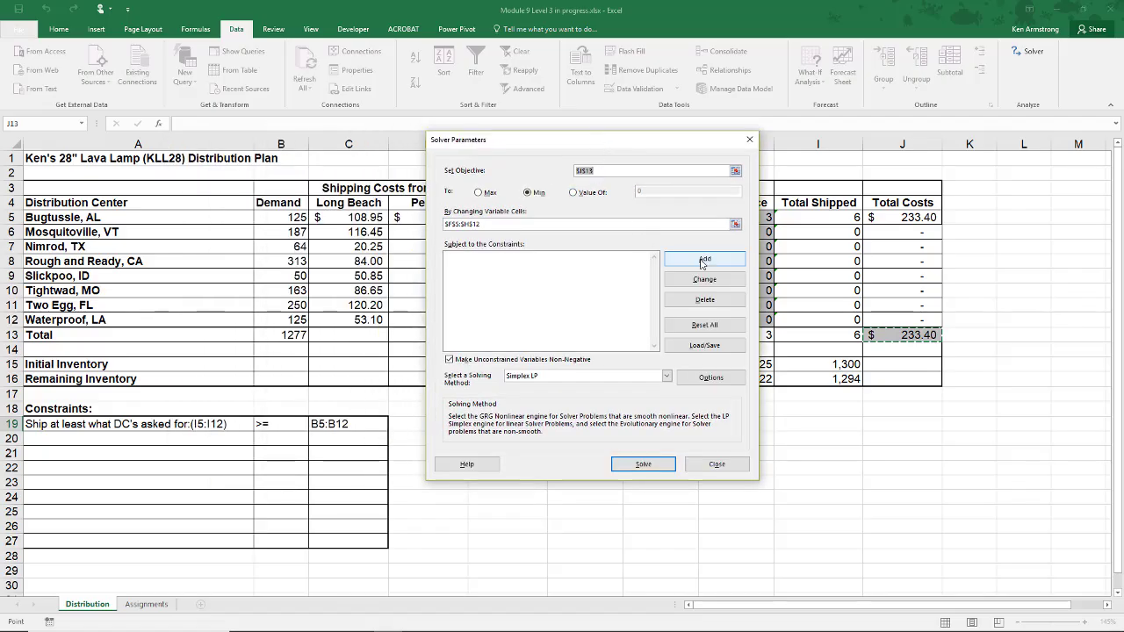
left_click(704, 258)
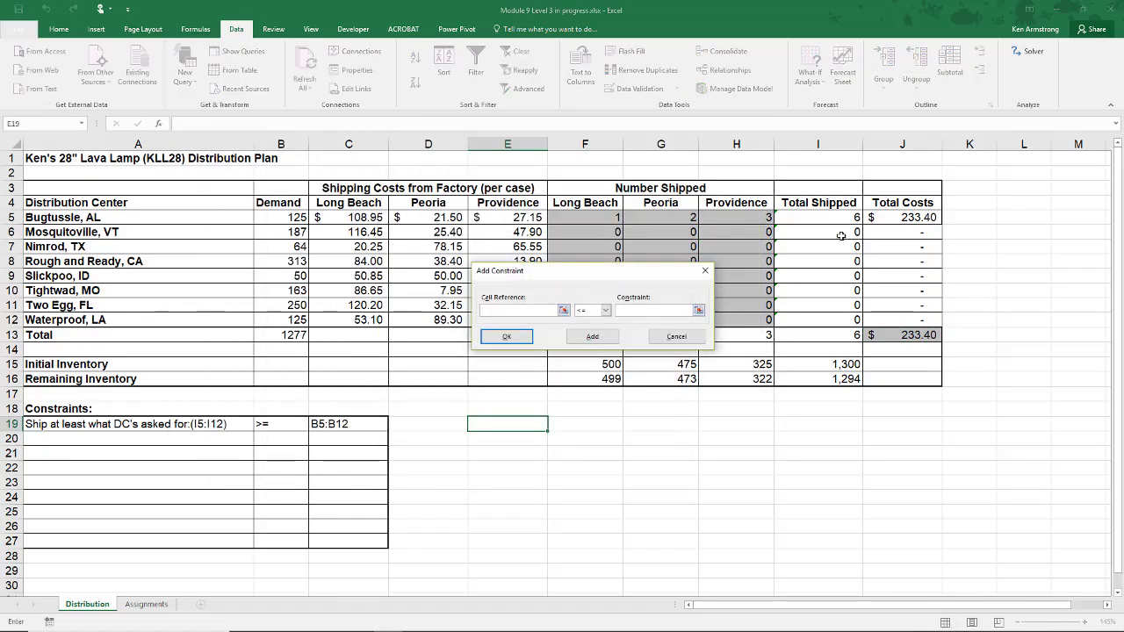
left_click_drag(828, 221, 821, 320)
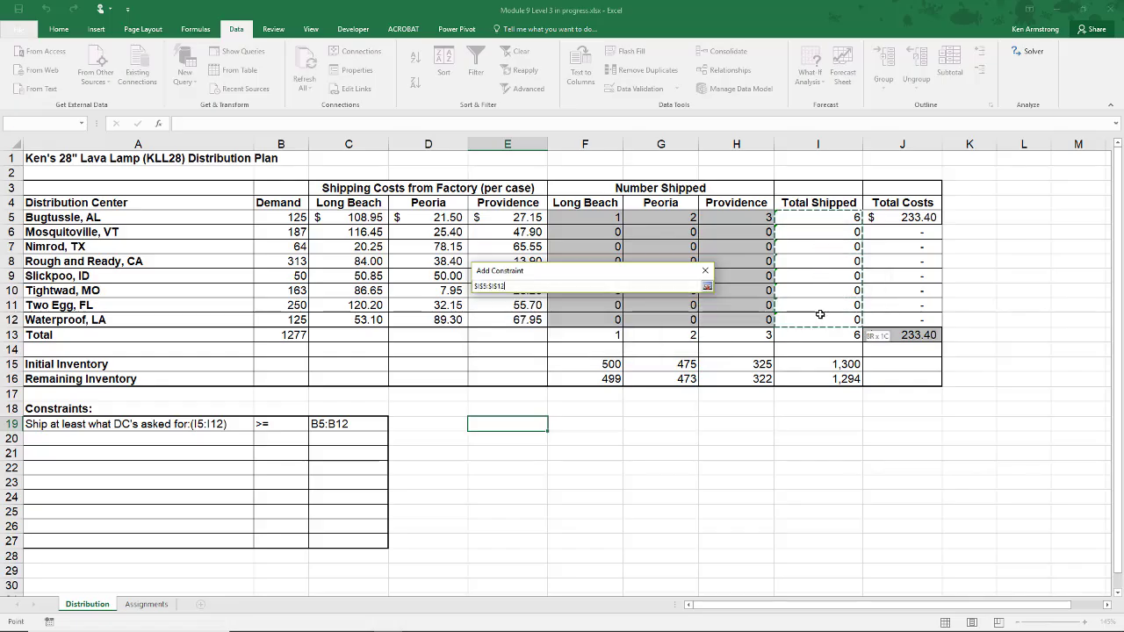
left_click(604, 311)
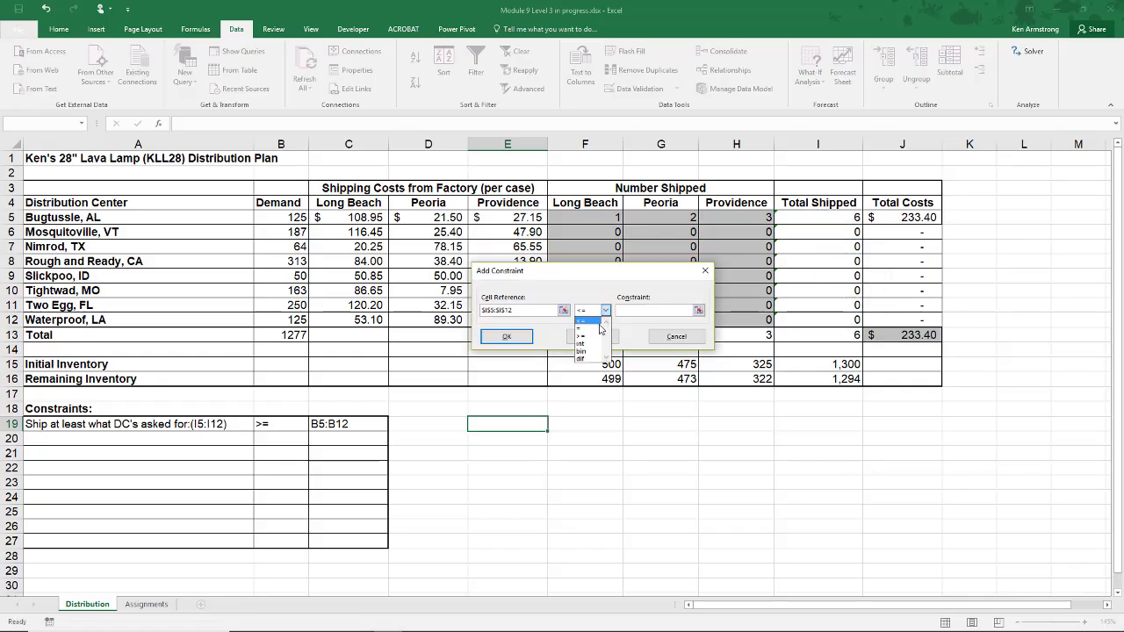
left_click(590, 340)
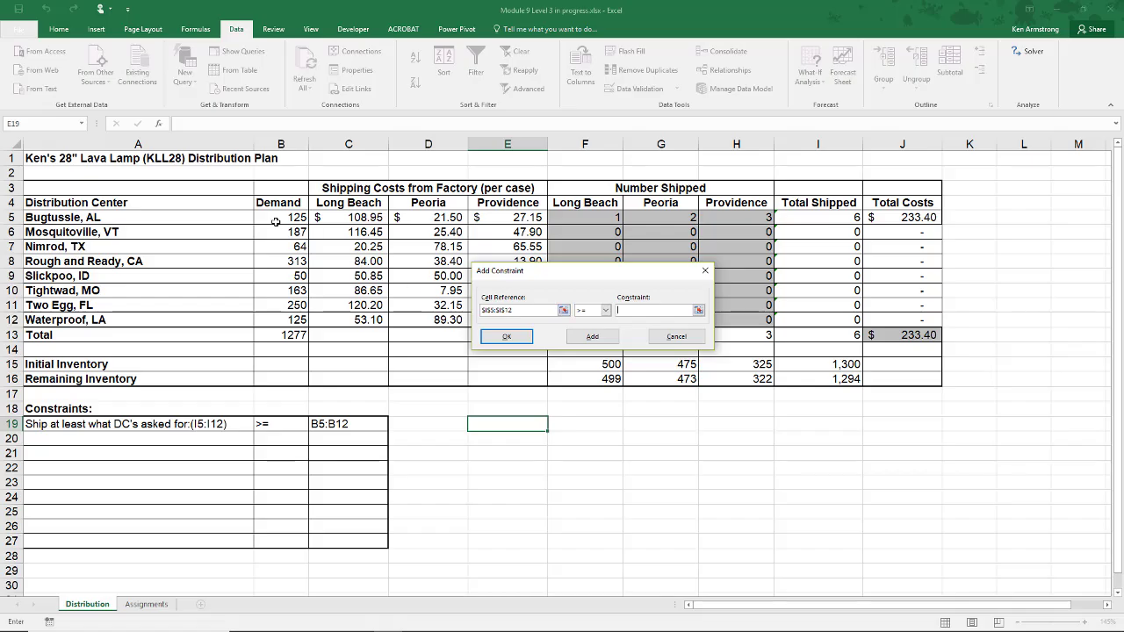
left_click_drag(281, 219, 280, 319)
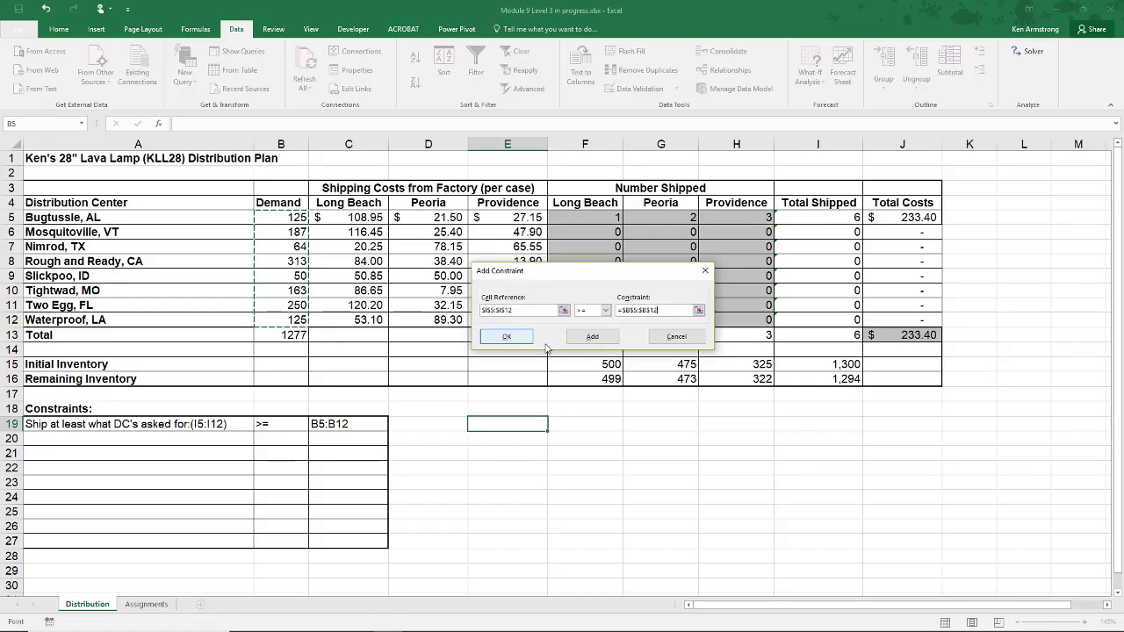
left_click(508, 338)
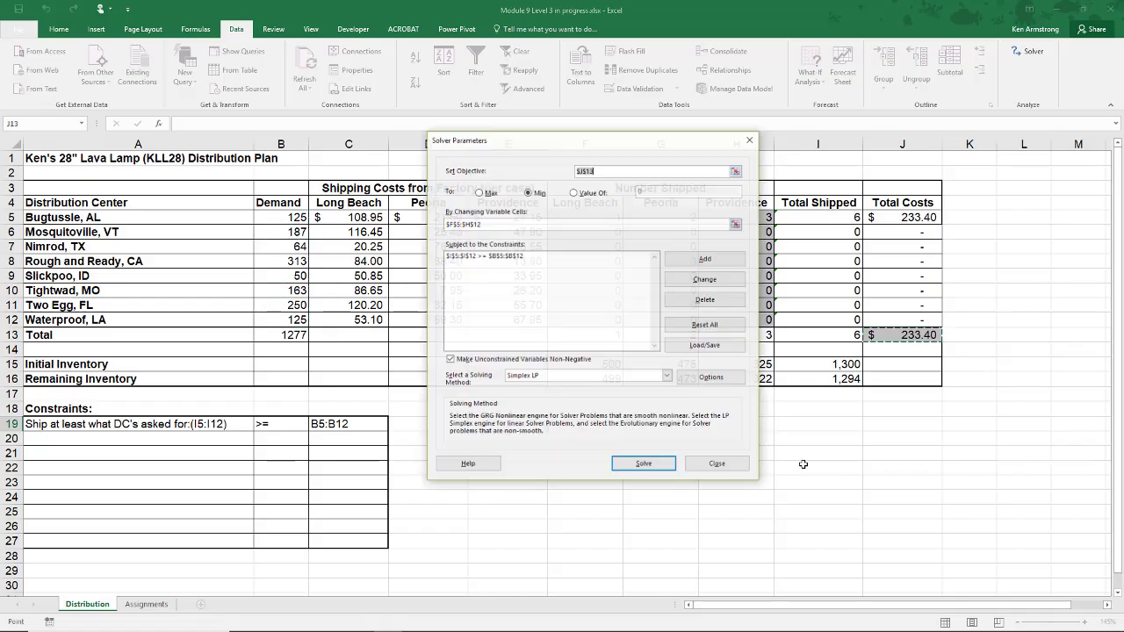
- Run Solver with the demand constraint and keep the Solver solution
left_click(644, 465)
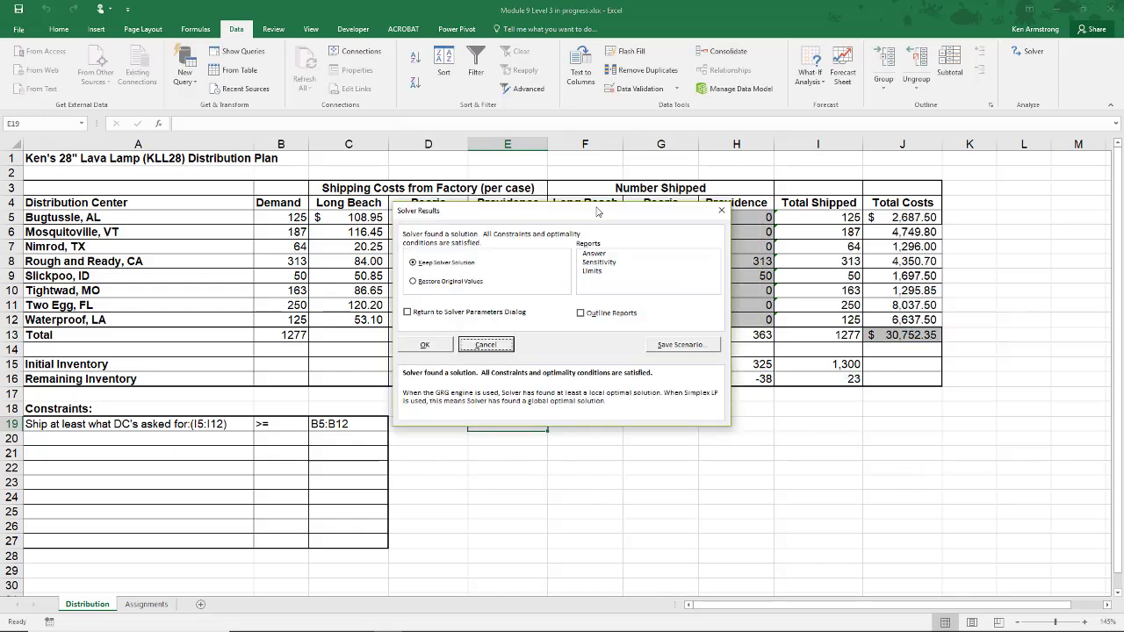
left_click_drag(591, 217, 321, 233)
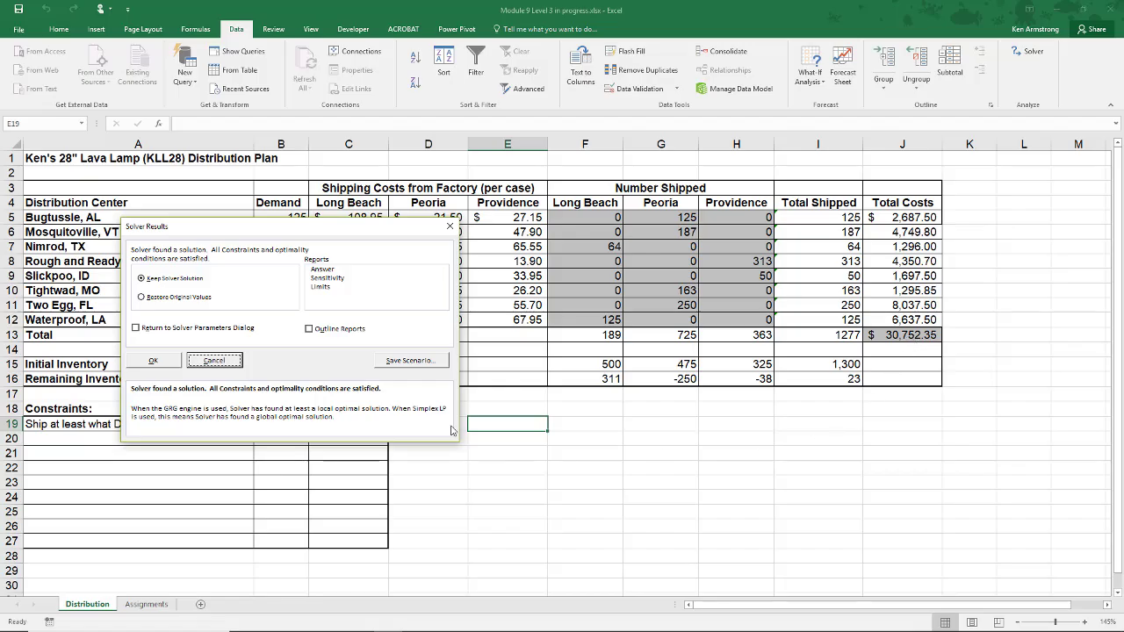
left_click(162, 363)
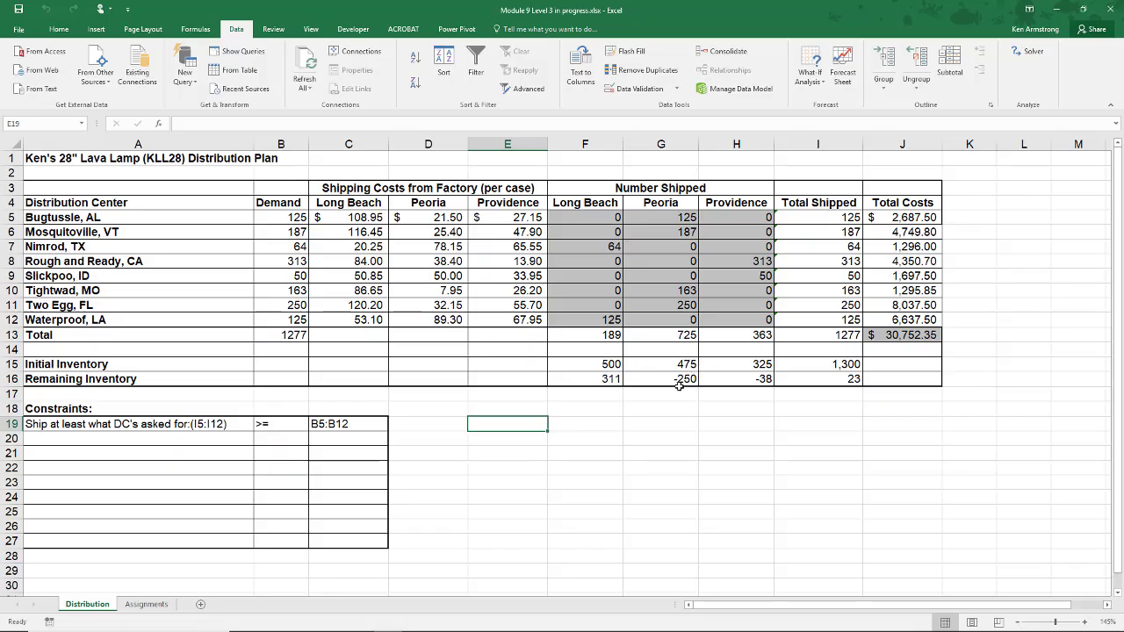
- Check each factory's remaining inventory in F16:H16 against its shipped total and initial inventory, especially for Peoria and Providence
left_click(692, 382)
left_click(734, 378)
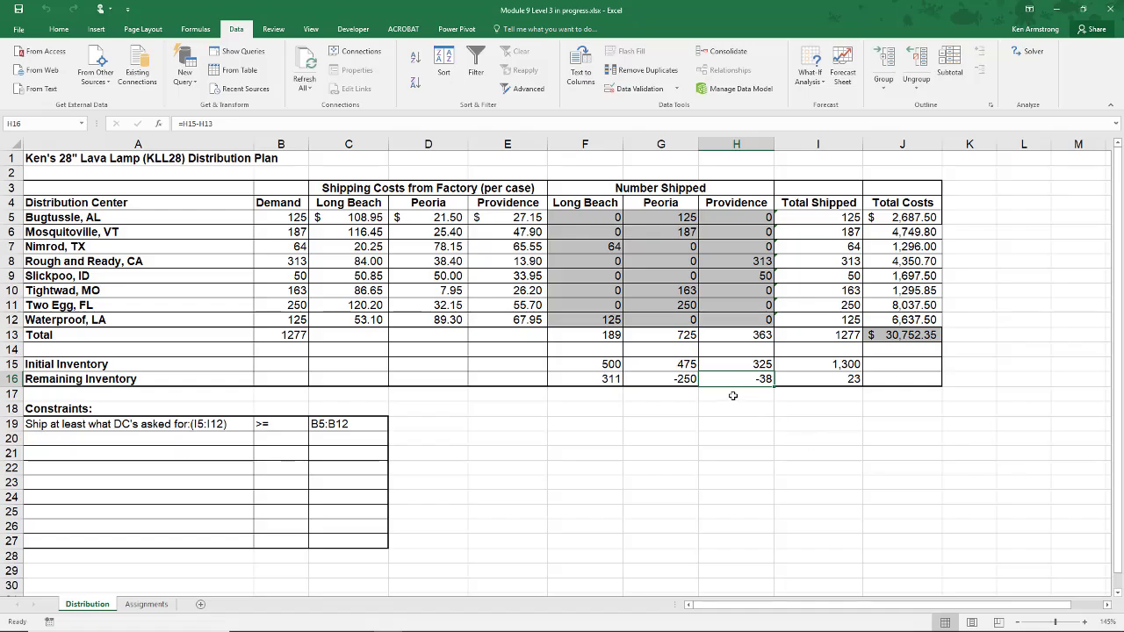
left_click(687, 381)
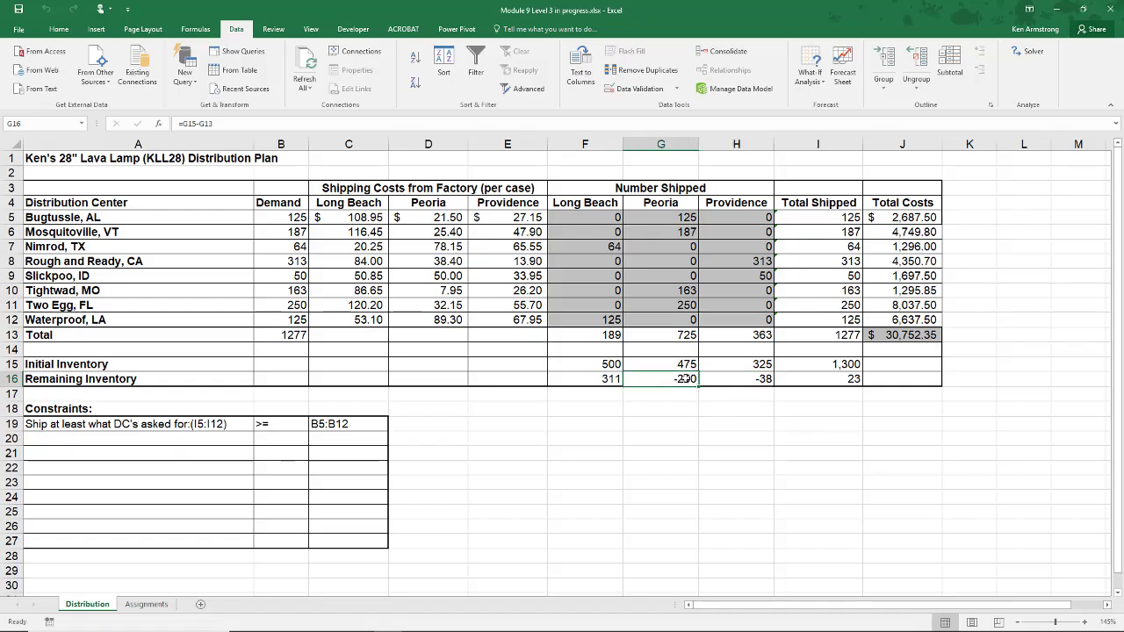
left_click_drag(702, 381, 732, 377)
left_click(668, 413)
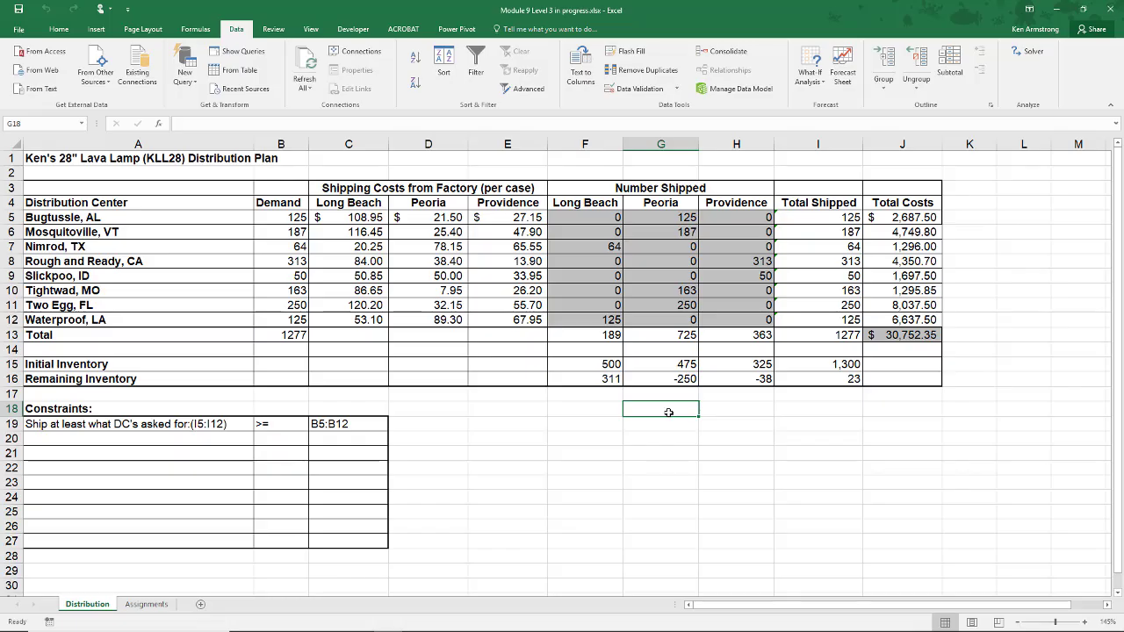
left_click(678, 335)
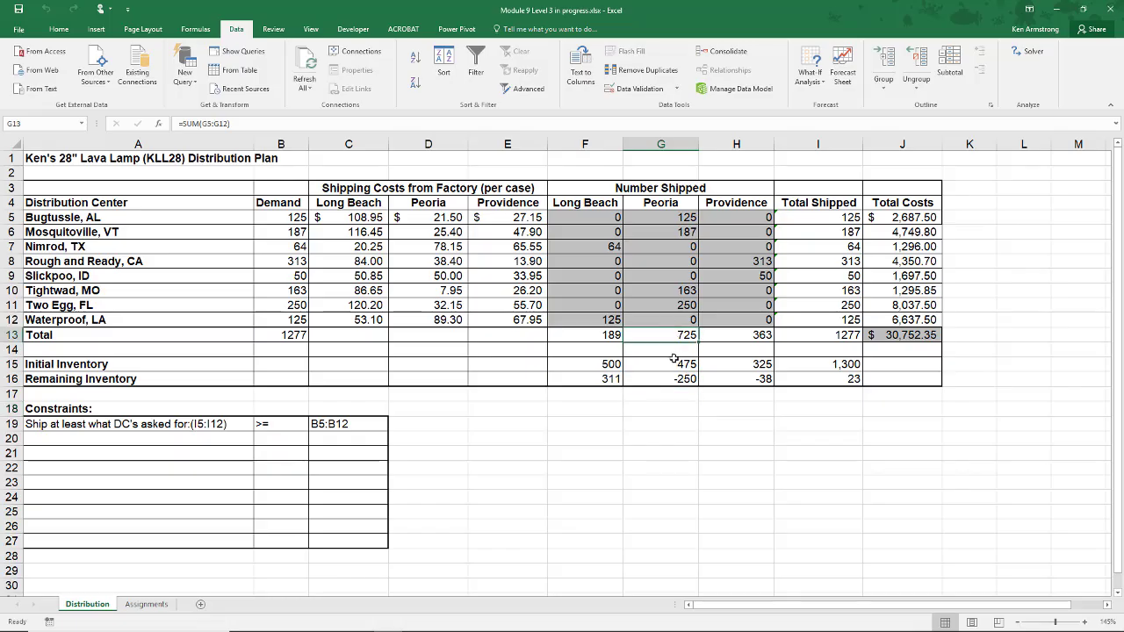
left_click(669, 363)
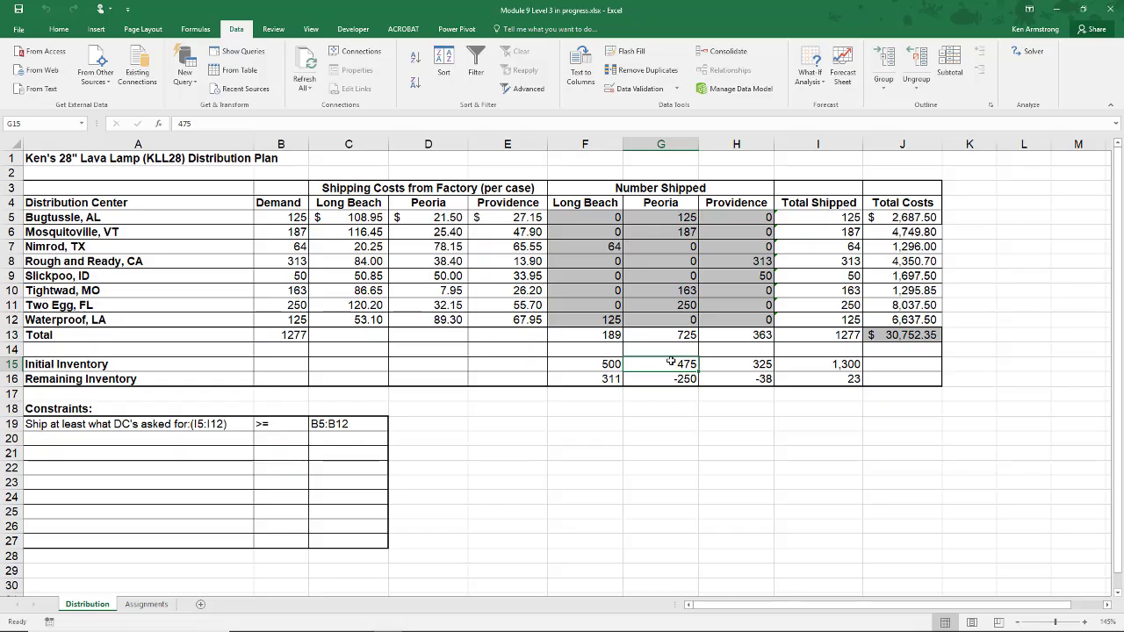
left_click(687, 382)
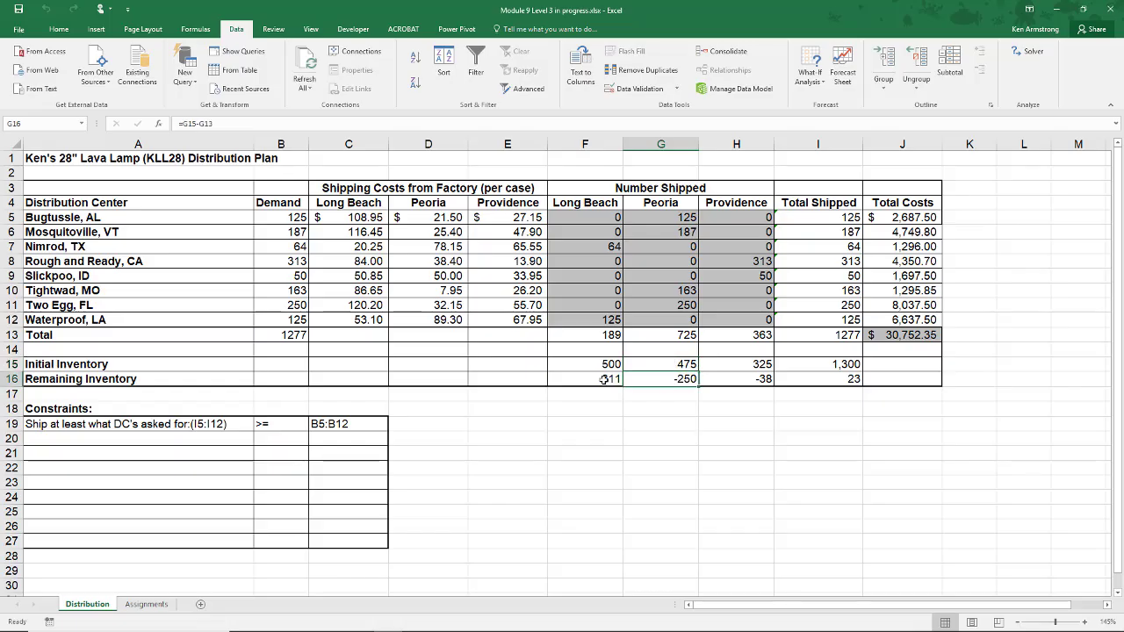
left_click_drag(605, 381, 741, 385)
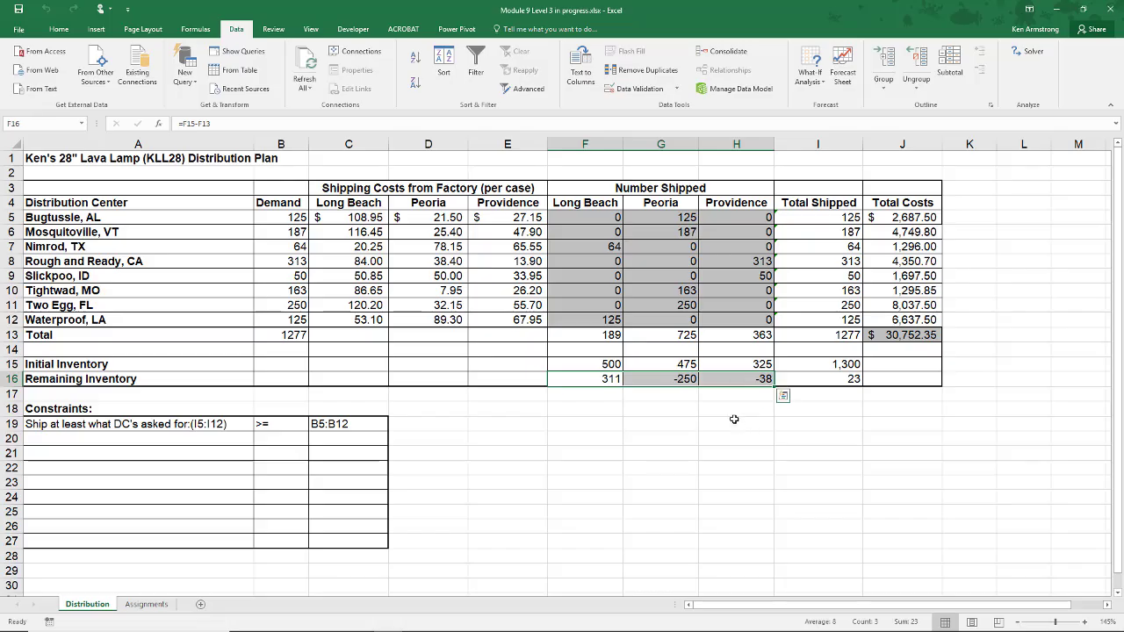
- Review the quantities shipped from Long Beach, Peoria and Providence in rows 5 to 13
left_click_drag(599, 212, 596, 336)
left_click_drag(673, 218, 671, 315)
left_click_drag(746, 218, 739, 335)
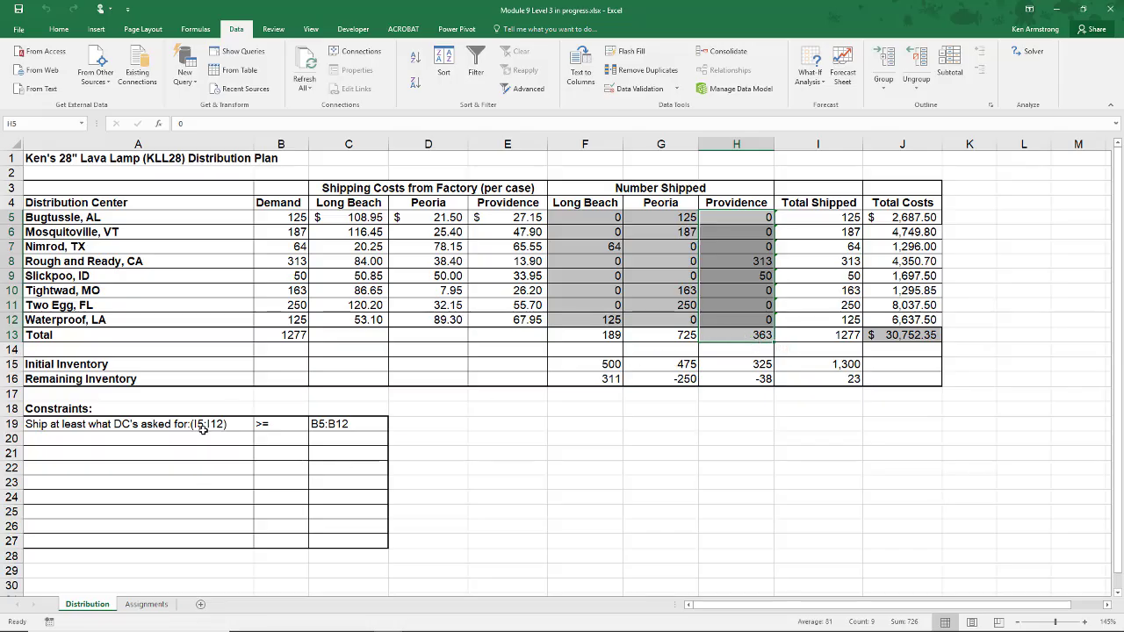
- Reveal the second constraint in A20:C20 by changing its font color to black
left_click_drag(186, 438, 346, 438)
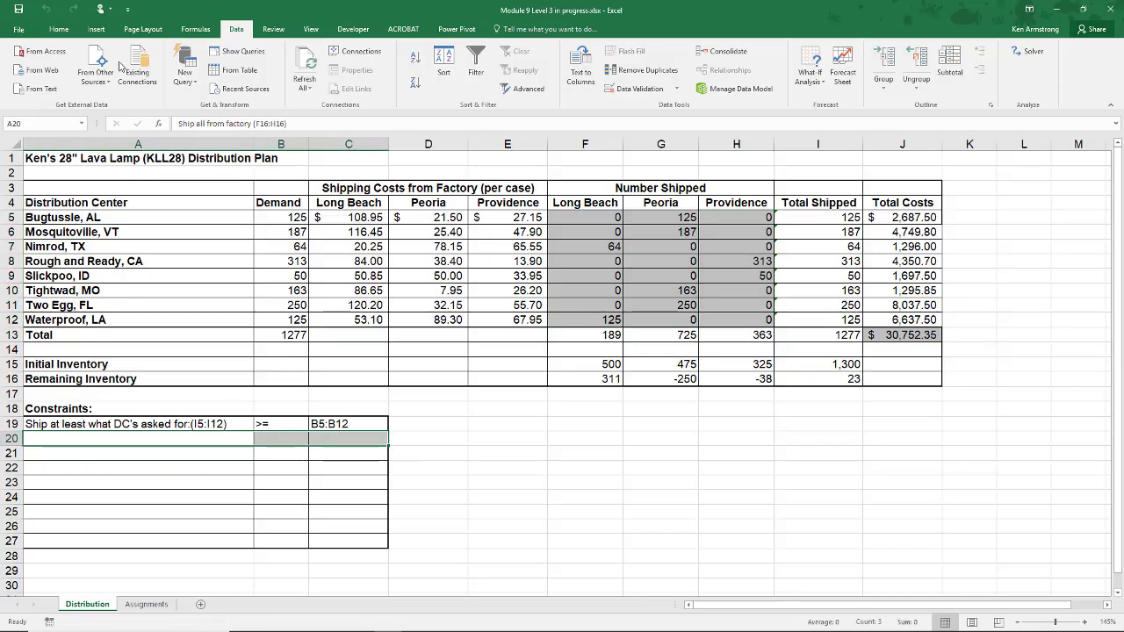
left_click(59, 29)
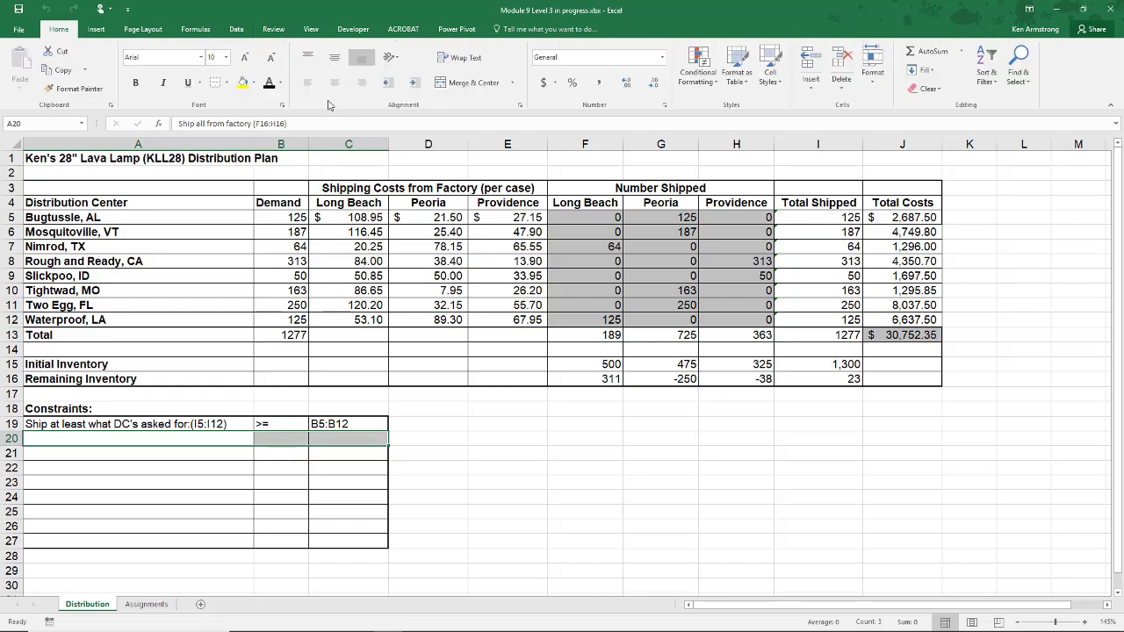
left_click(269, 82)
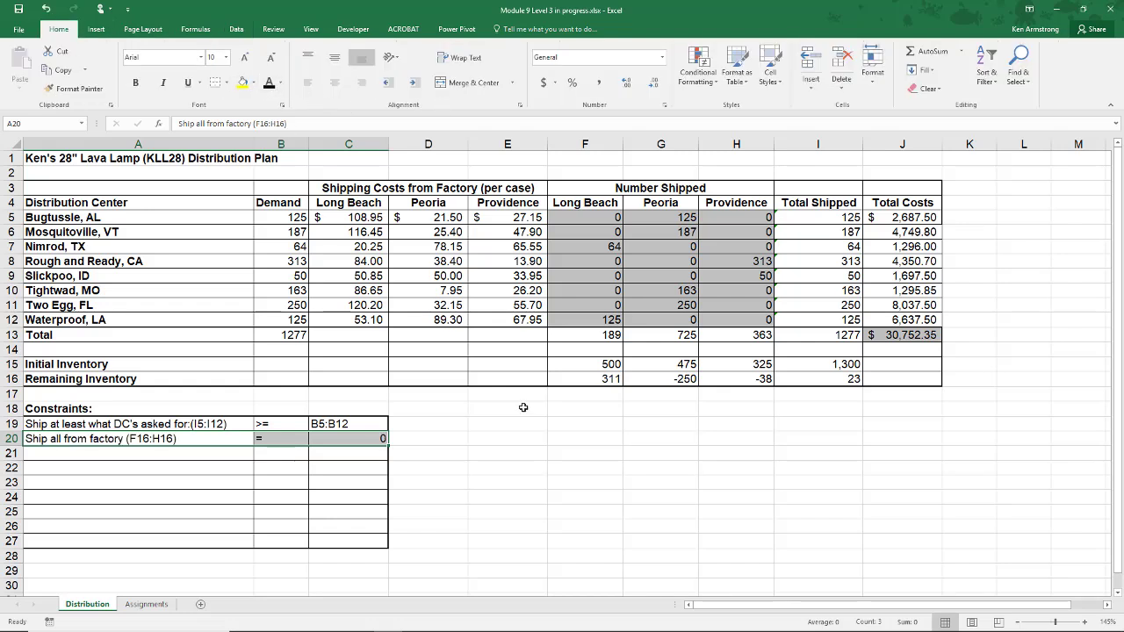
left_click(567, 453)
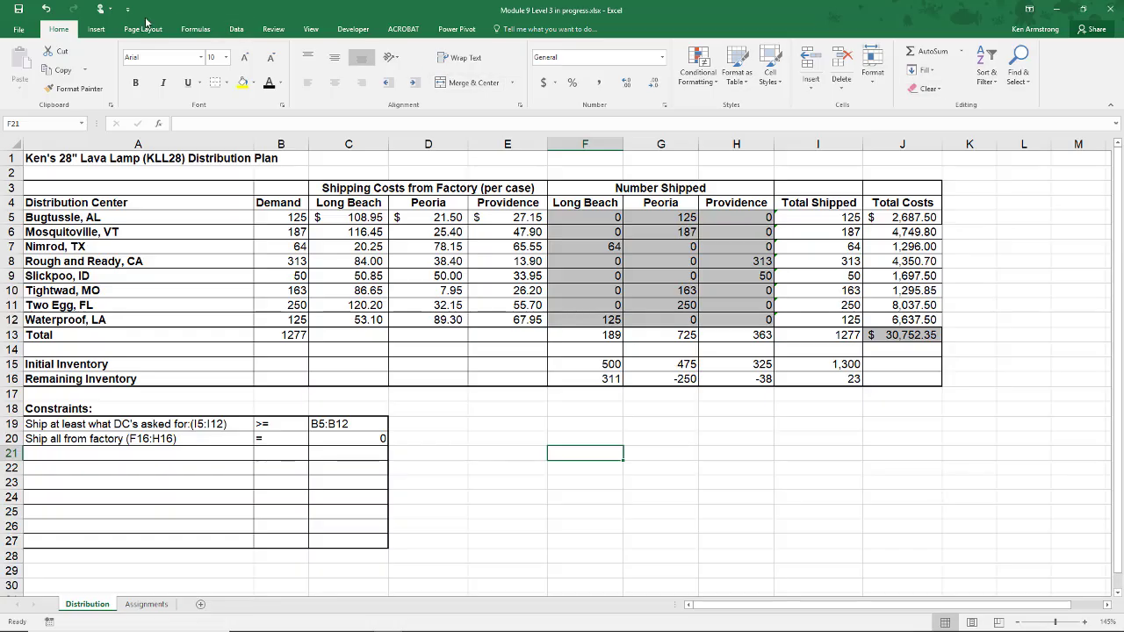
- Add a Solver constraint setting the remaining inventory F16:H16 equal to cell C20
left_click(235, 28)
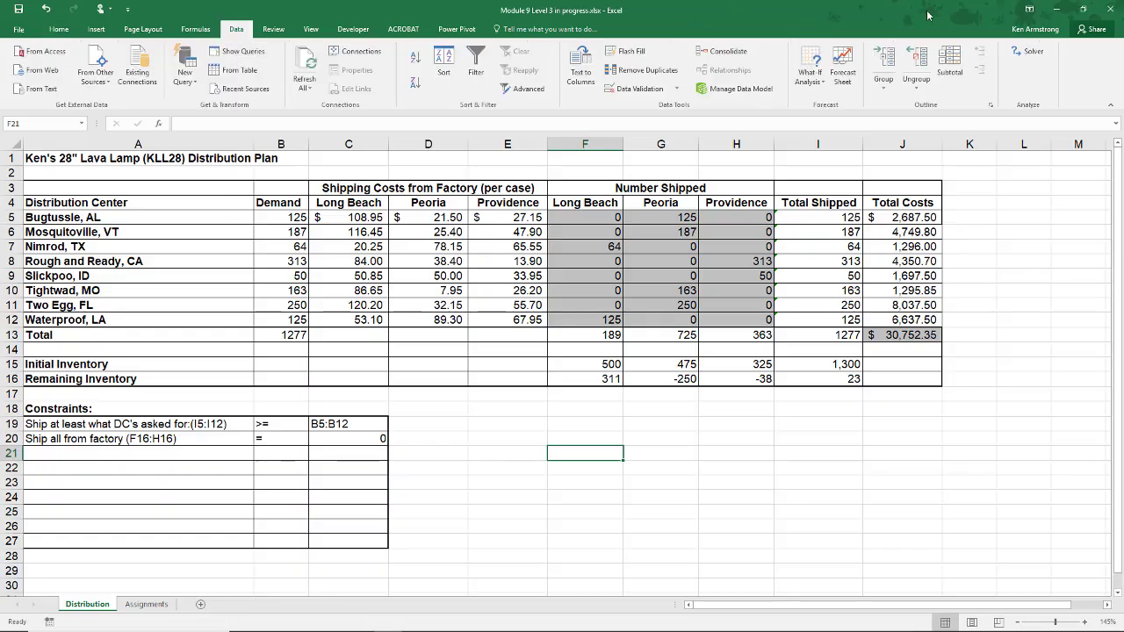
left_click(1029, 52)
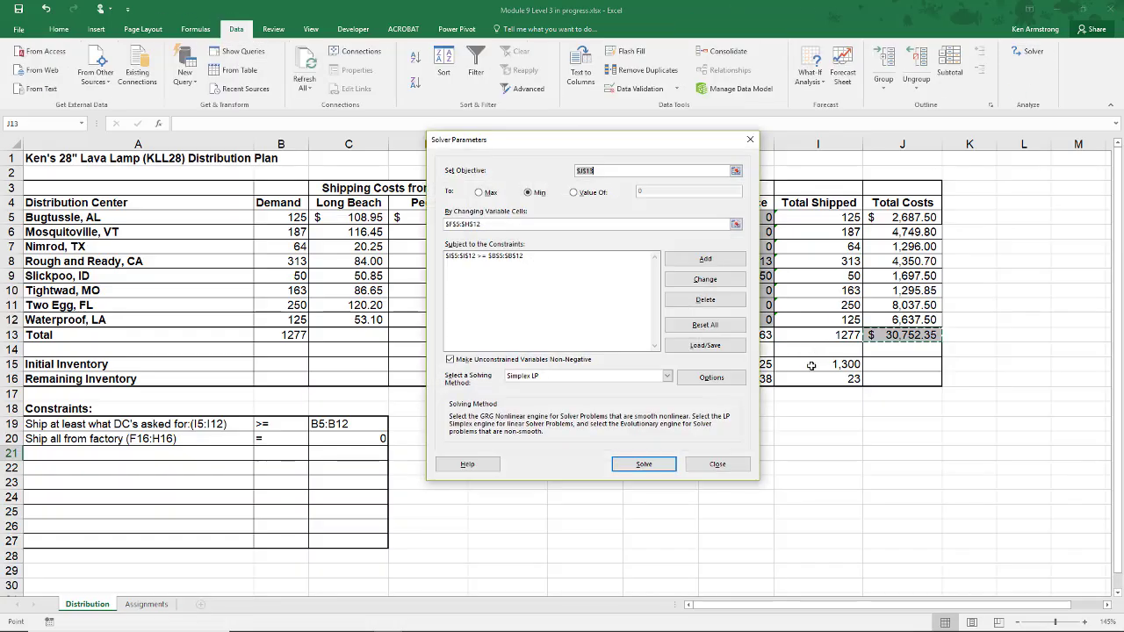
left_click(709, 259)
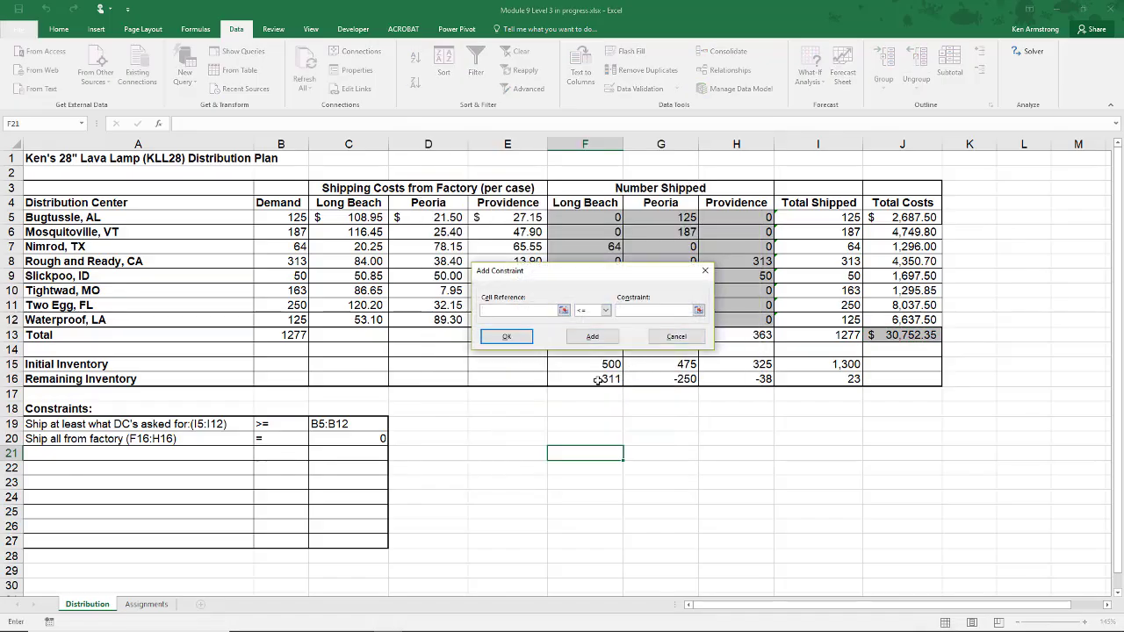
left_click_drag(597, 379, 747, 380)
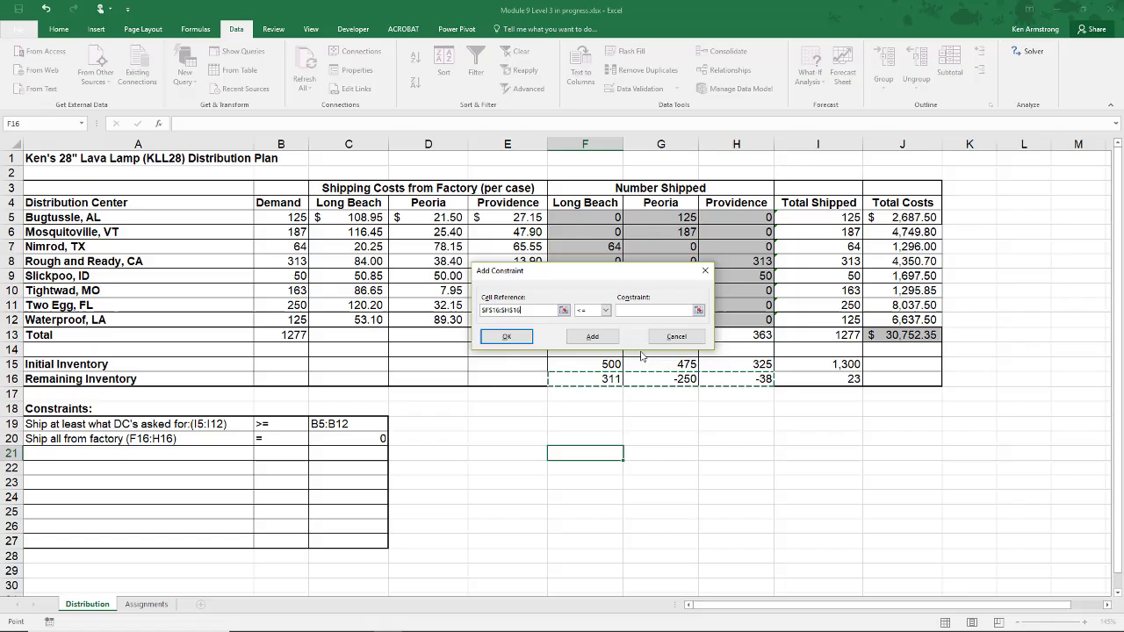
left_click(606, 310)
left_click(601, 327)
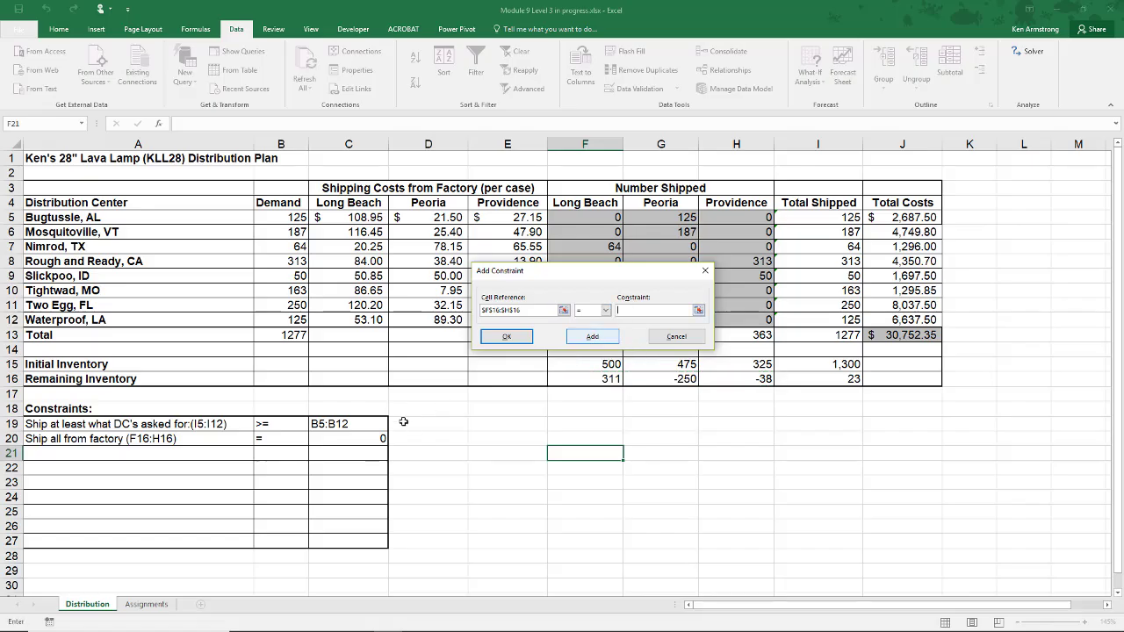
left_click(356, 437)
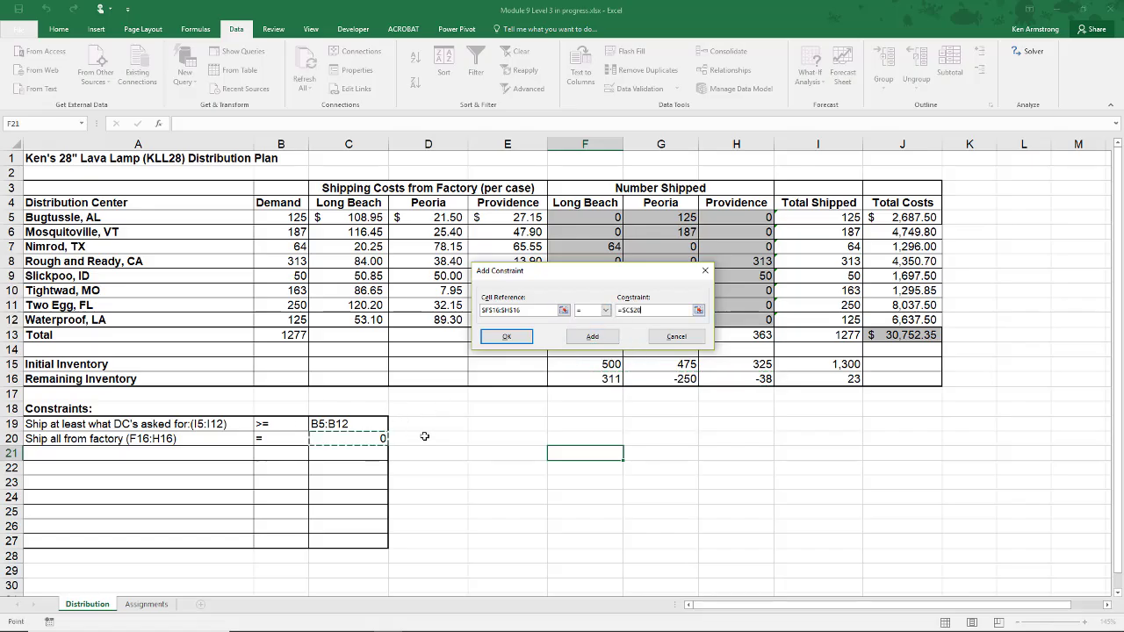
left_click(511, 338)
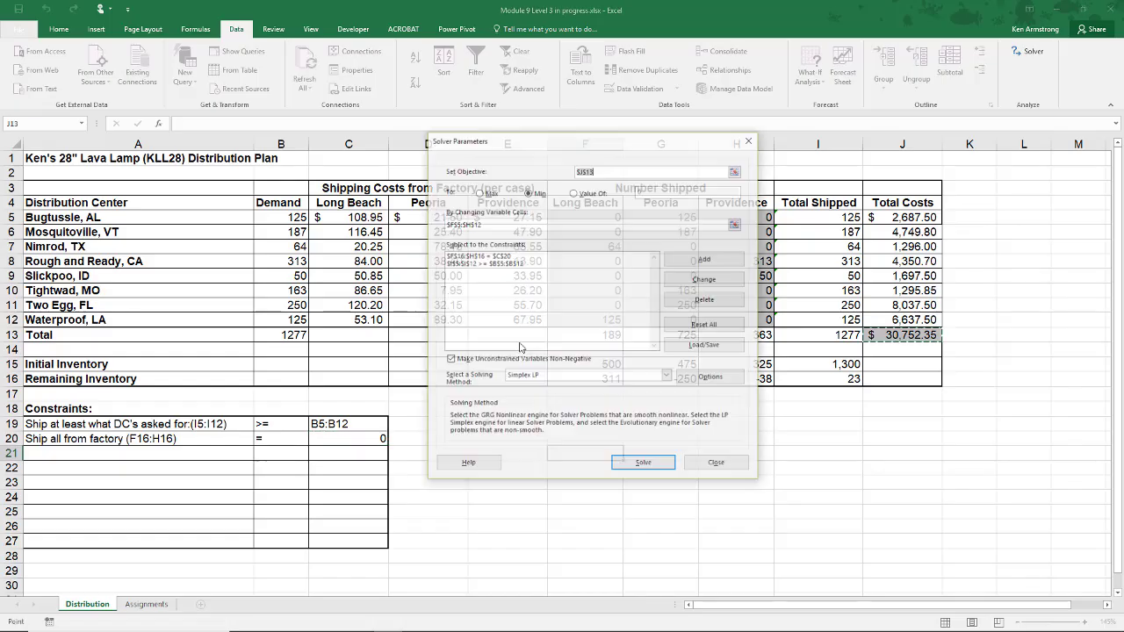
- Run Solver with both constraints and inspect the exact value shipped from Long Beach to Bugtussle in F5
left_click(648, 464)
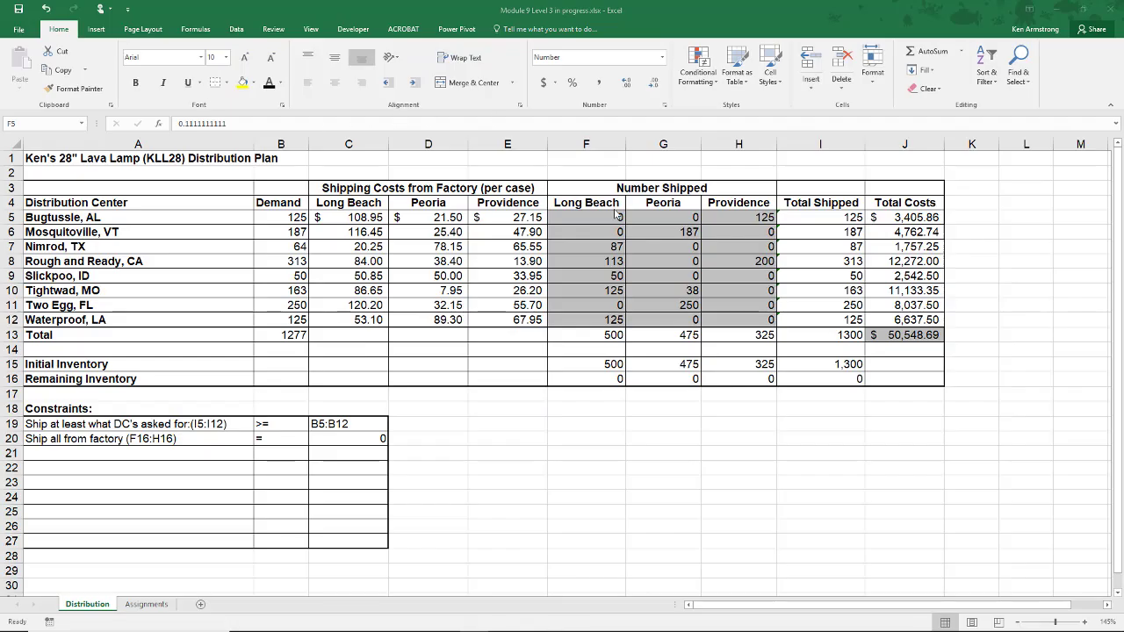
left_click(591, 216)
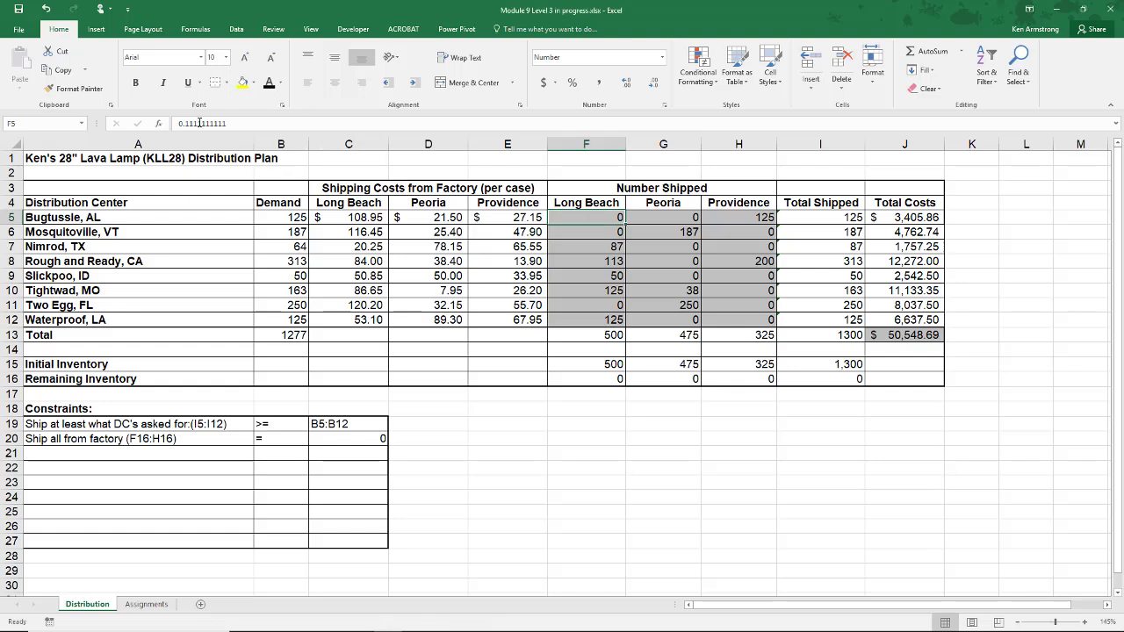
- Inspect the exact unrounded quantities shipped from Long Beach in F5:F13
left_click_drag(235, 122, 161, 116)
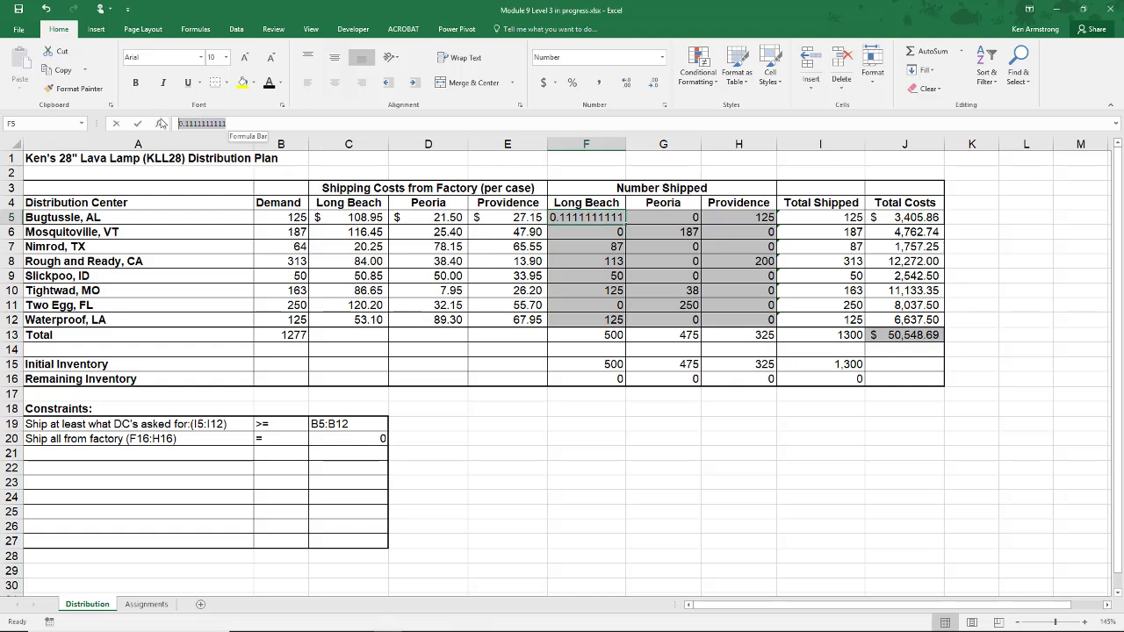
type("0")
left_click(624, 278)
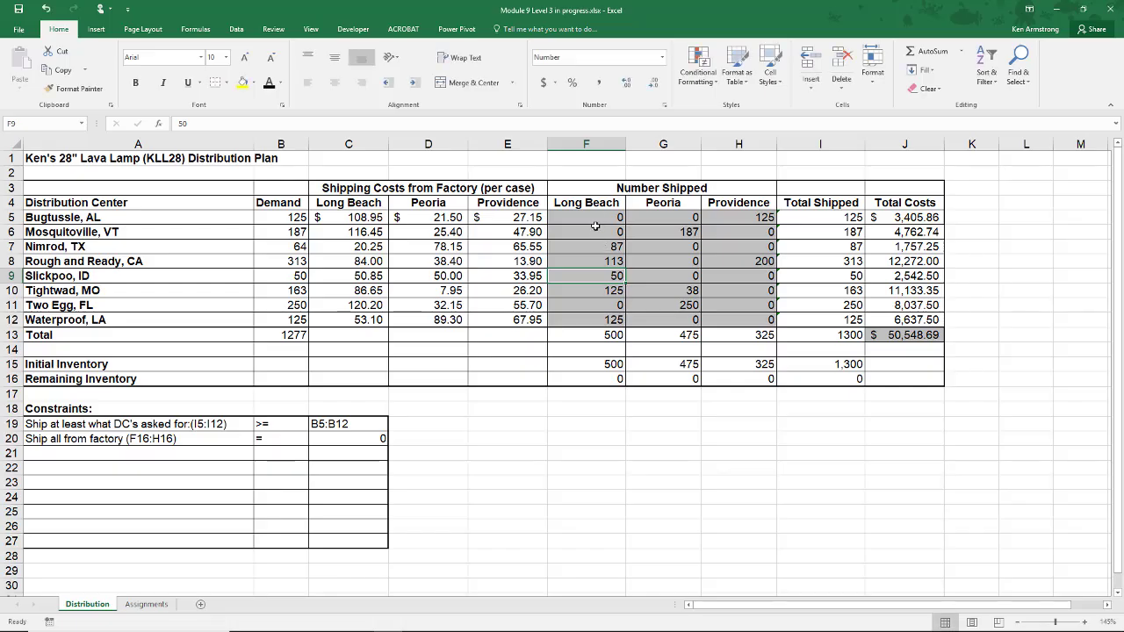
left_click(593, 232)
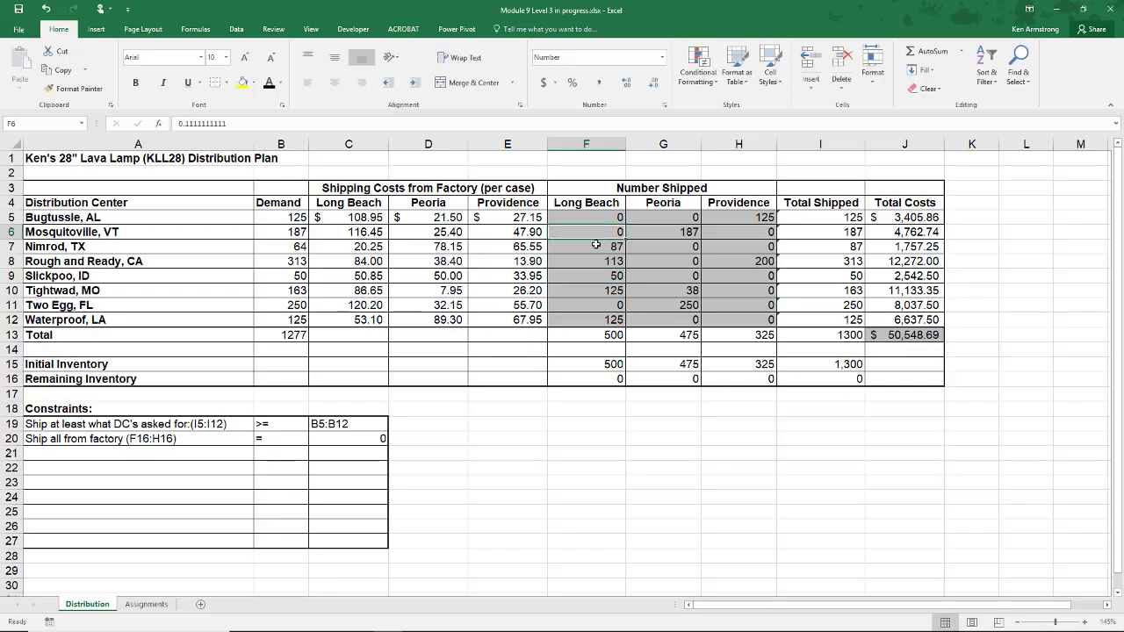
left_click(595, 245)
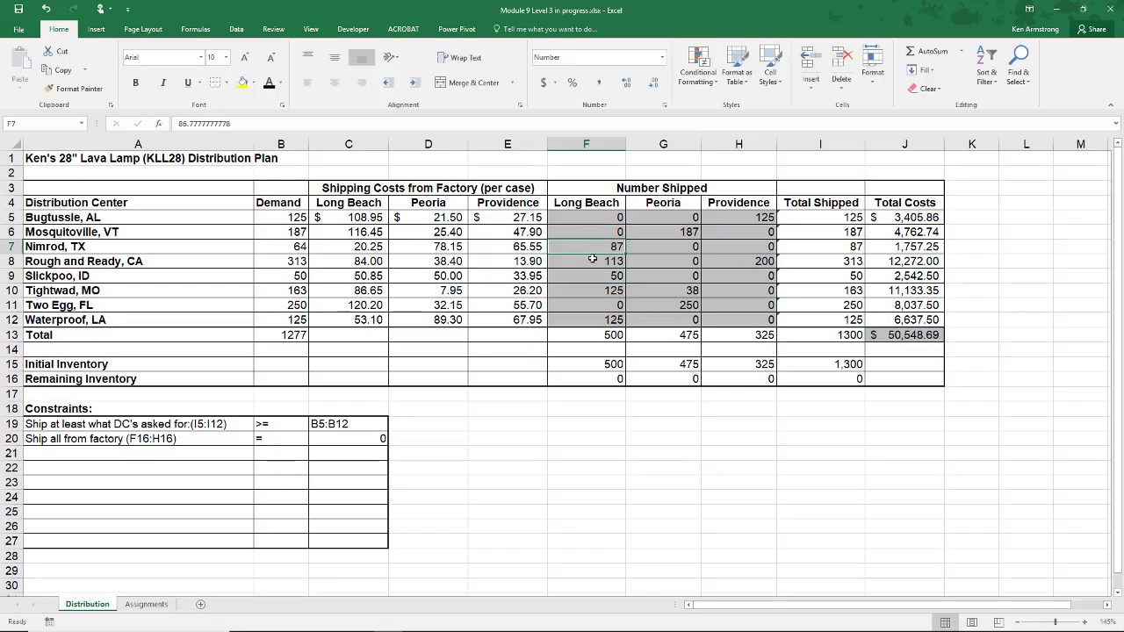
left_click_drag(597, 217, 595, 338)
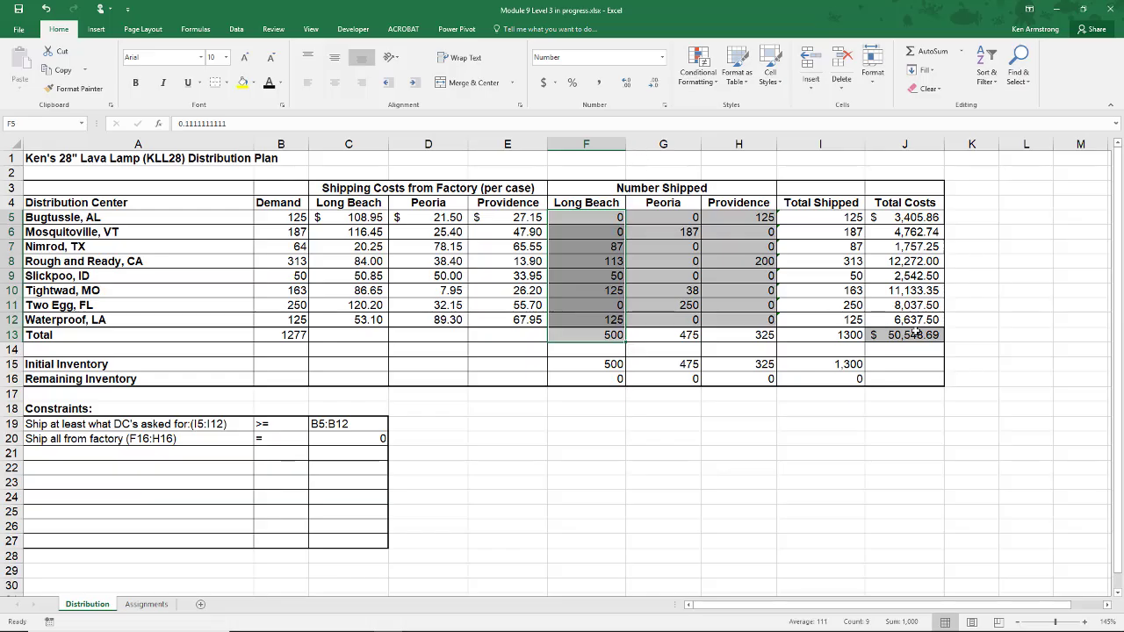
left_click(610, 216)
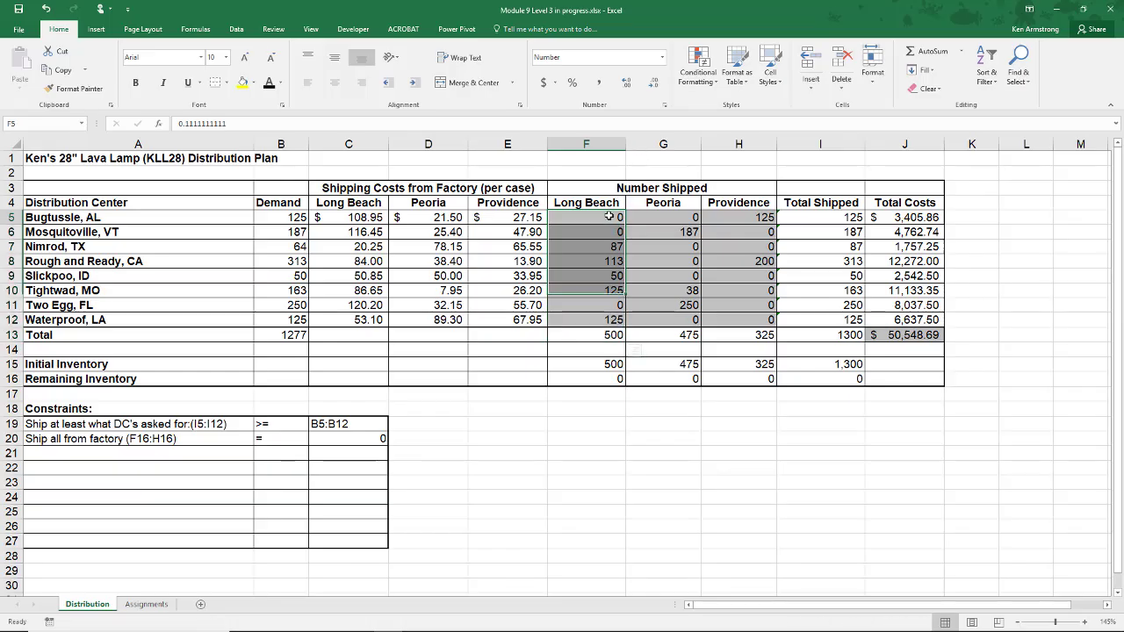
left_click(648, 217)
left_click(609, 217)
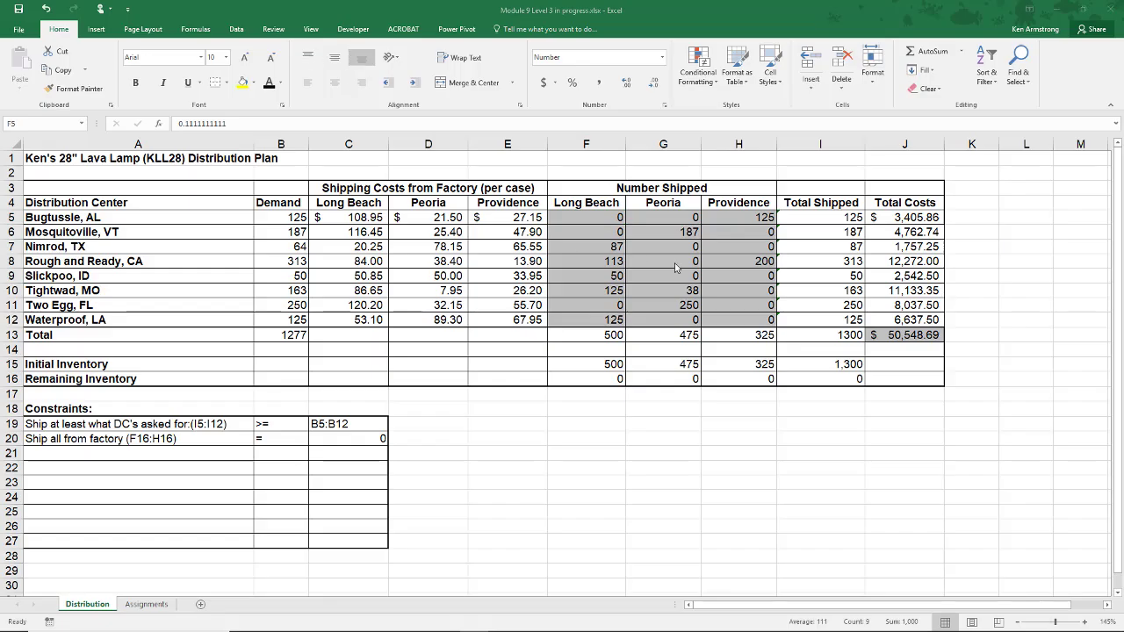
- Increase the Long Beach shipped quantities in F5:F13 to nine decimal places
left_click_drag(609, 216, 593, 335)
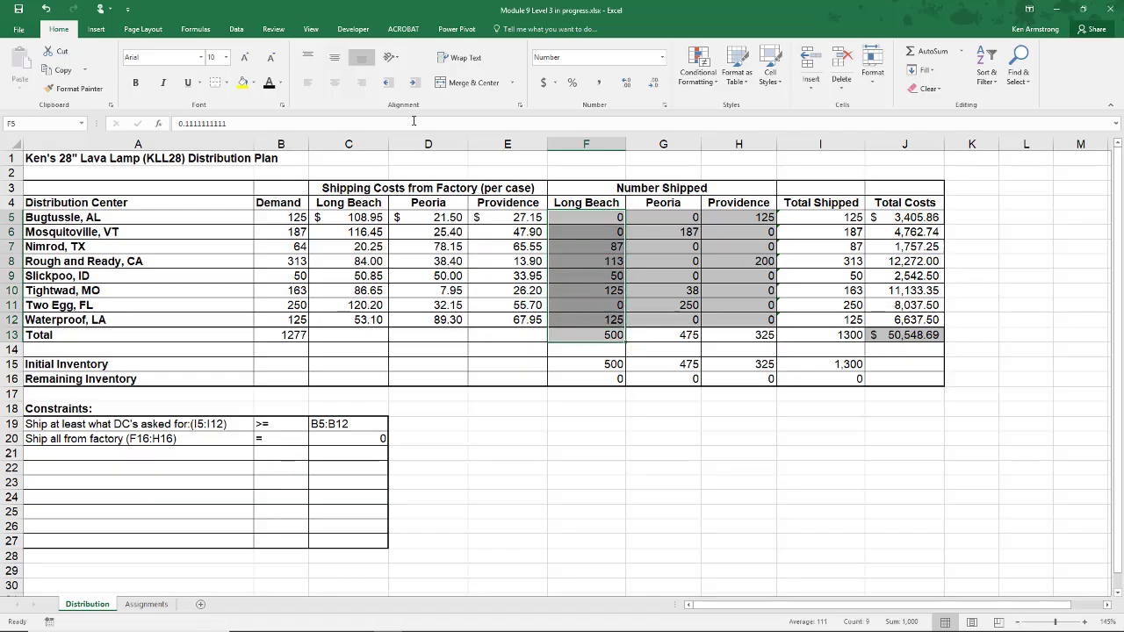
left_click(624, 84)
left_click(624, 84)
left_click(624, 84)
left_click(625, 84)
left_click(624, 84)
left_click(624, 84)
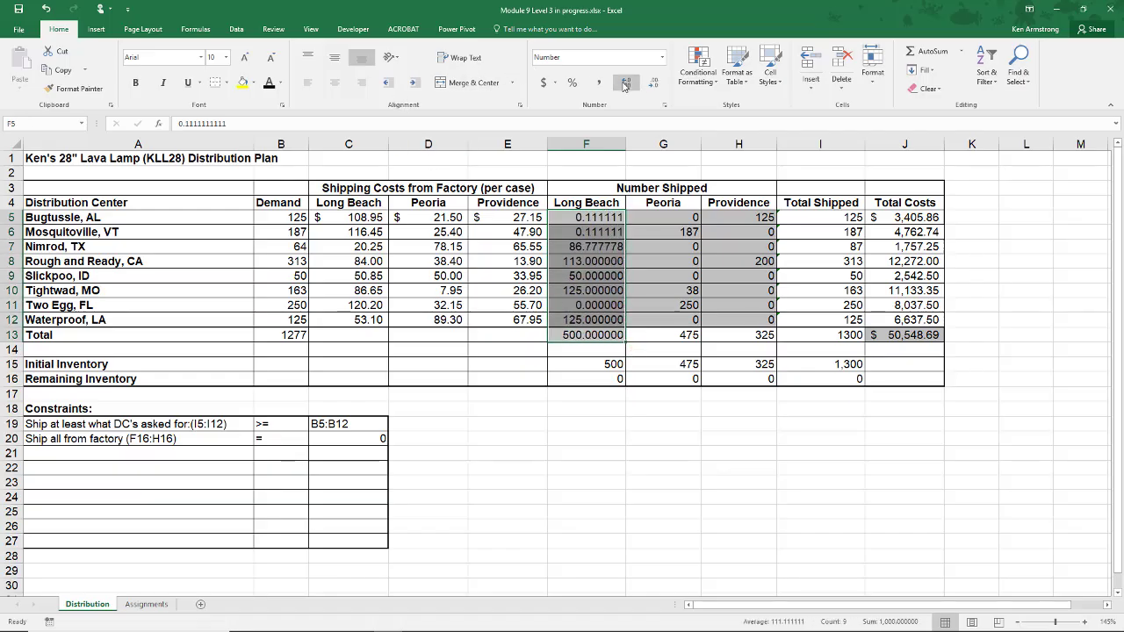
left_click(624, 84)
left_click(624, 84)
left_click(624, 85)
left_click(624, 84)
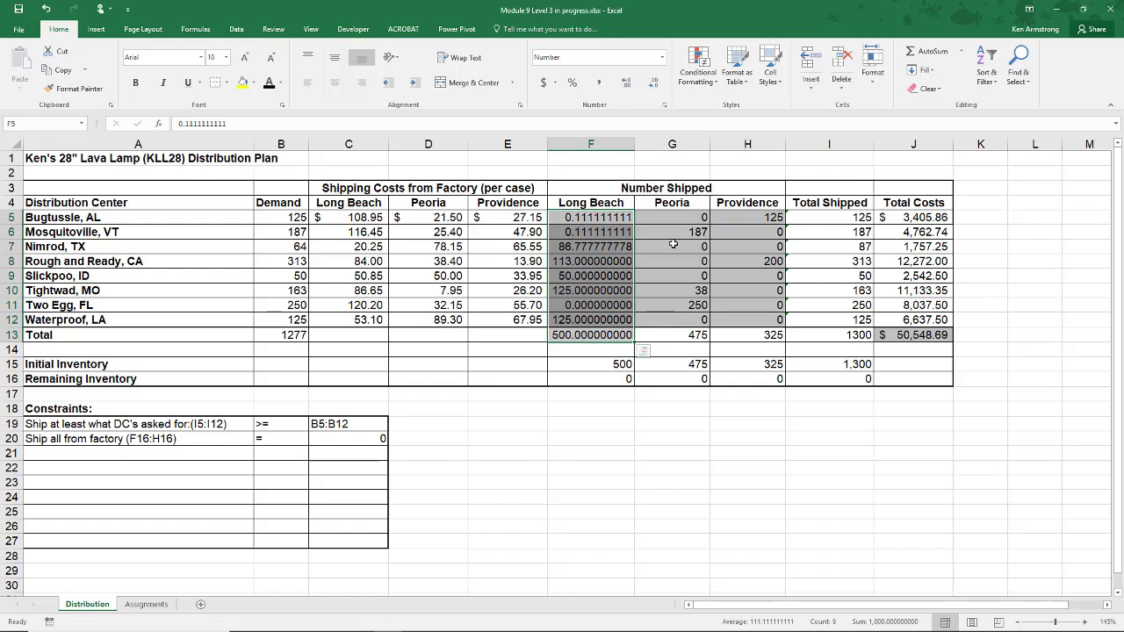
left_click(612, 275)
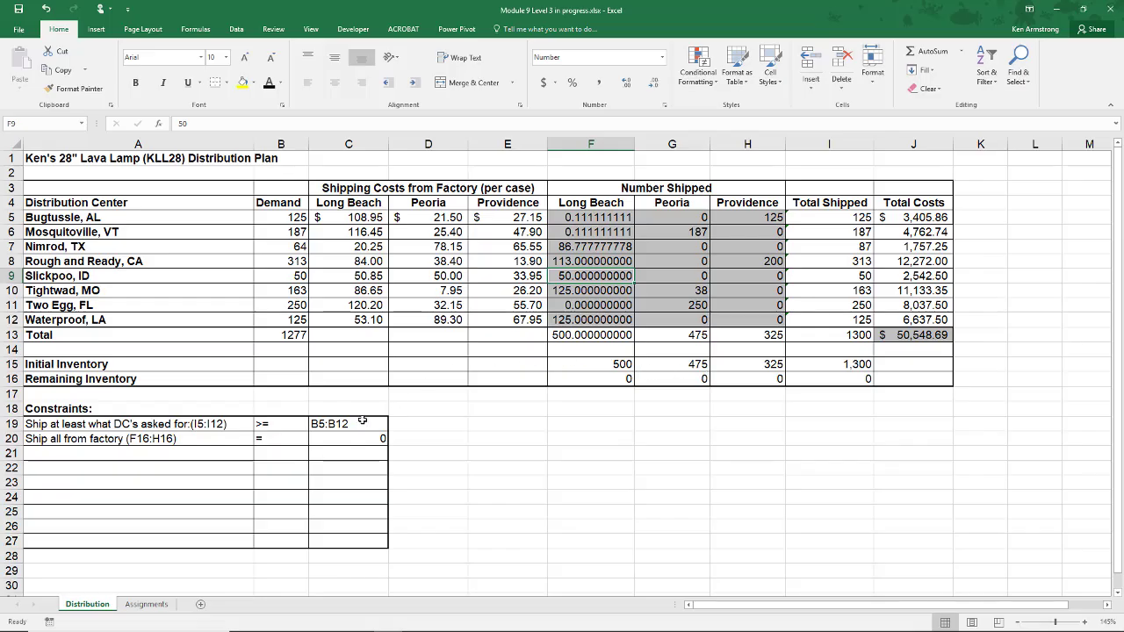
- Reveal the third constraint, no partial lava lamps, in A21:C21 by changing its font color to black
left_click_drag(601, 219, 738, 323)
left_click_drag(165, 451, 322, 455)
key("ctrl+v")
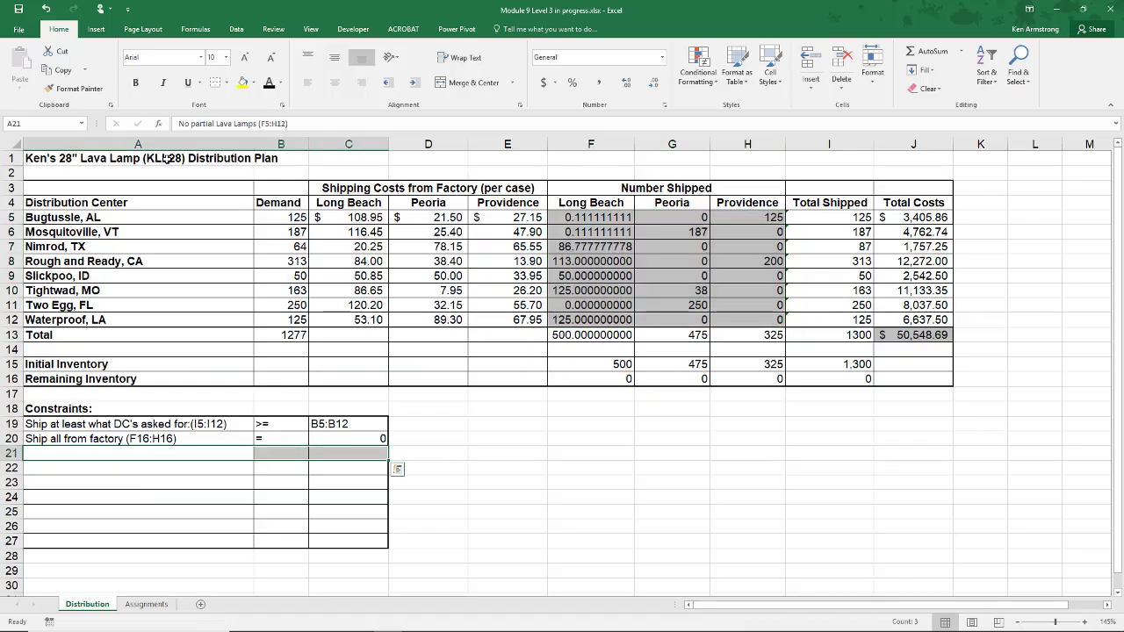
left_click(269, 83)
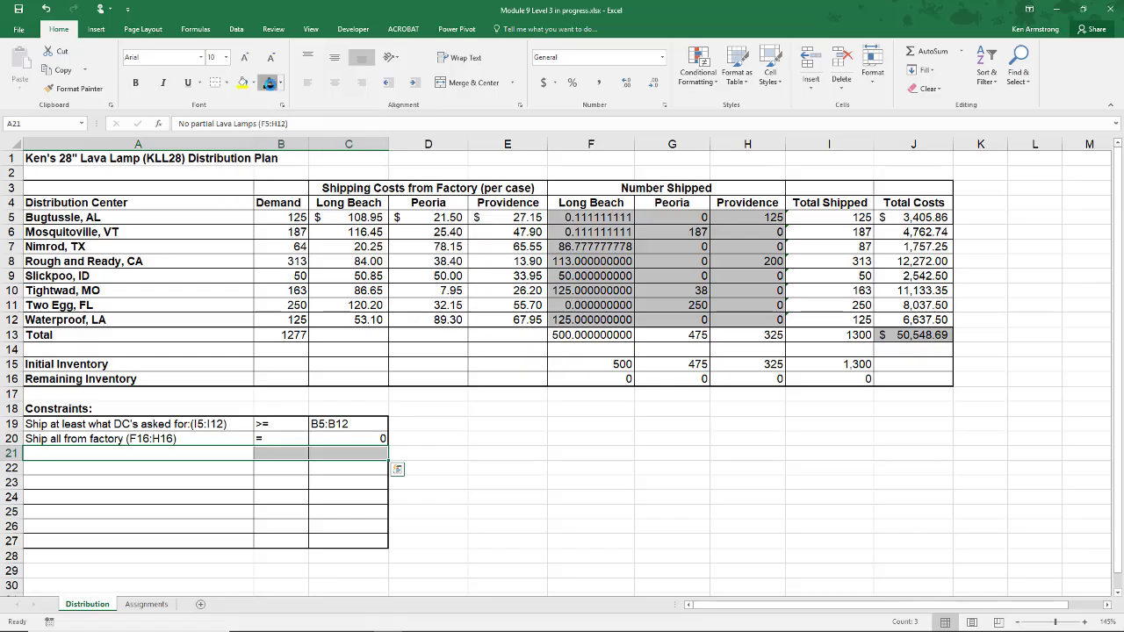
left_click(445, 441)
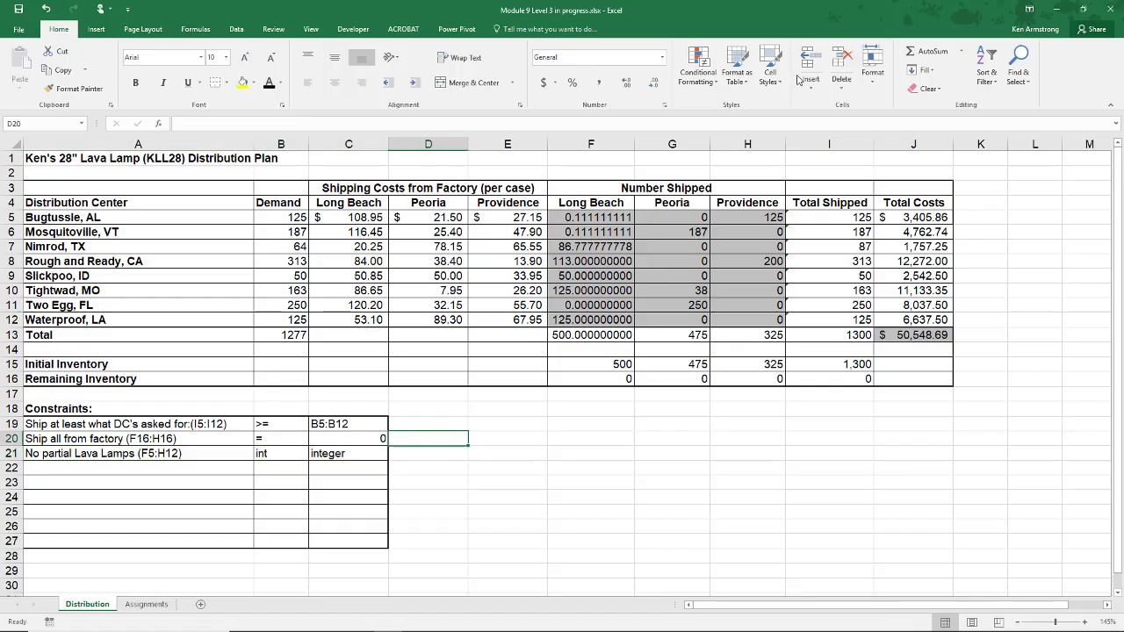
- Add a Solver constraint requiring the shipped quantities F5:H12 to be integers
left_click(236, 31)
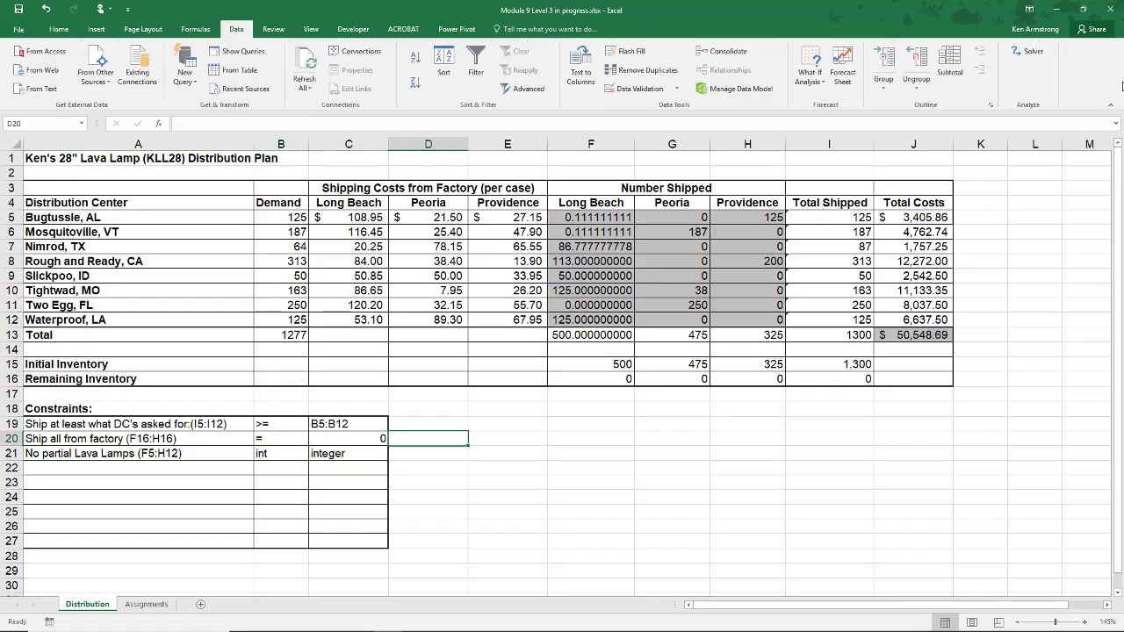
left_click(1021, 53)
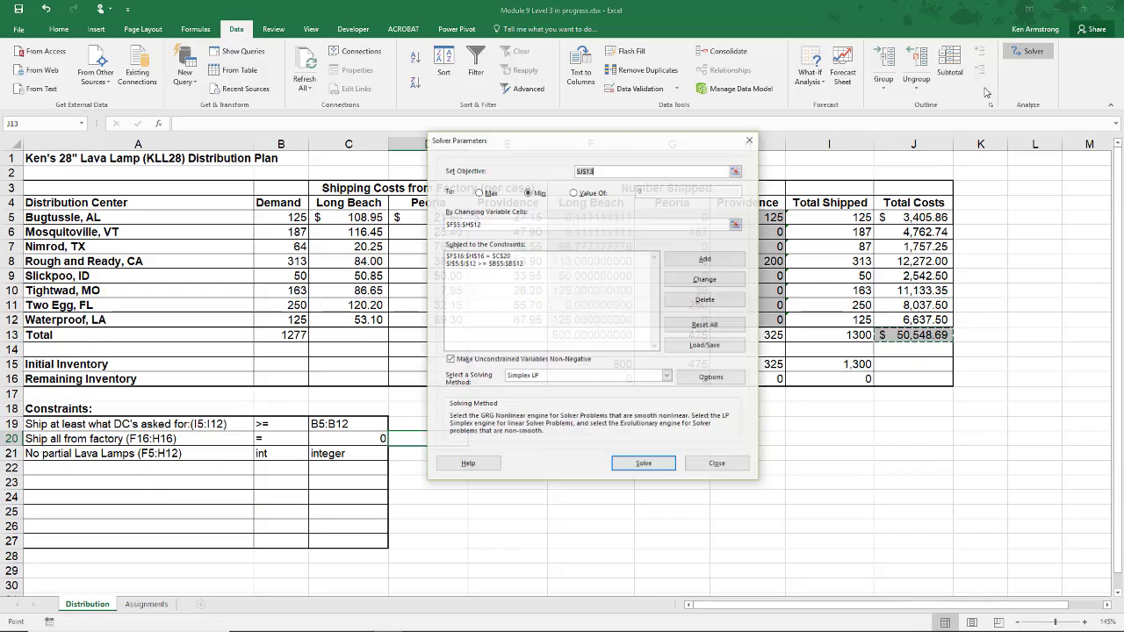
left_click(705, 259)
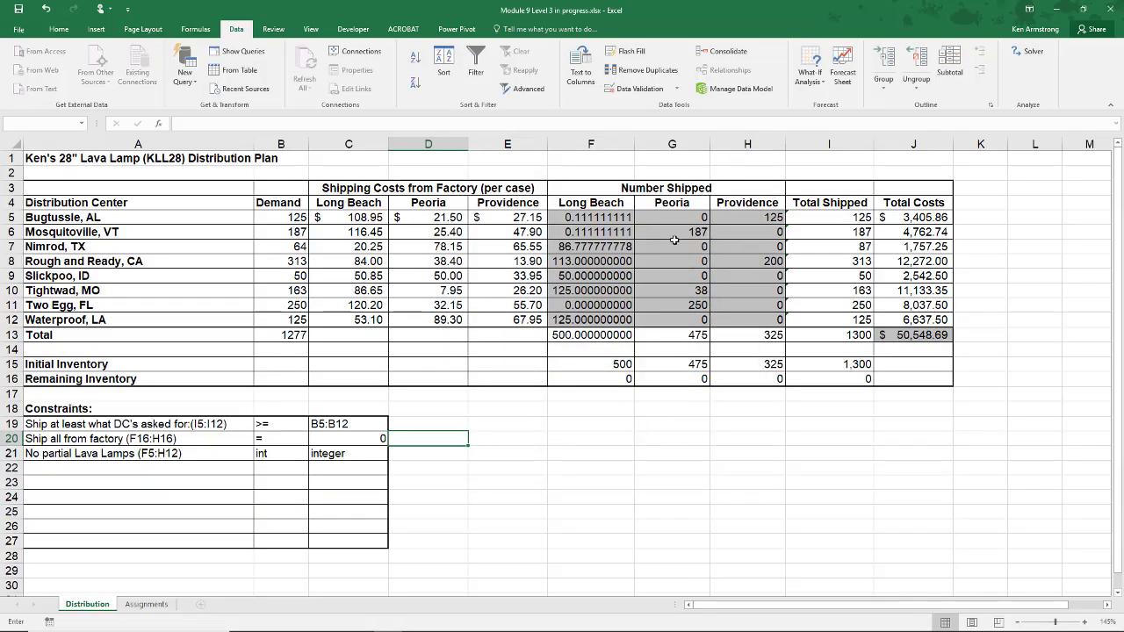
left_click_drag(610, 219, 777, 319)
left_click(605, 310)
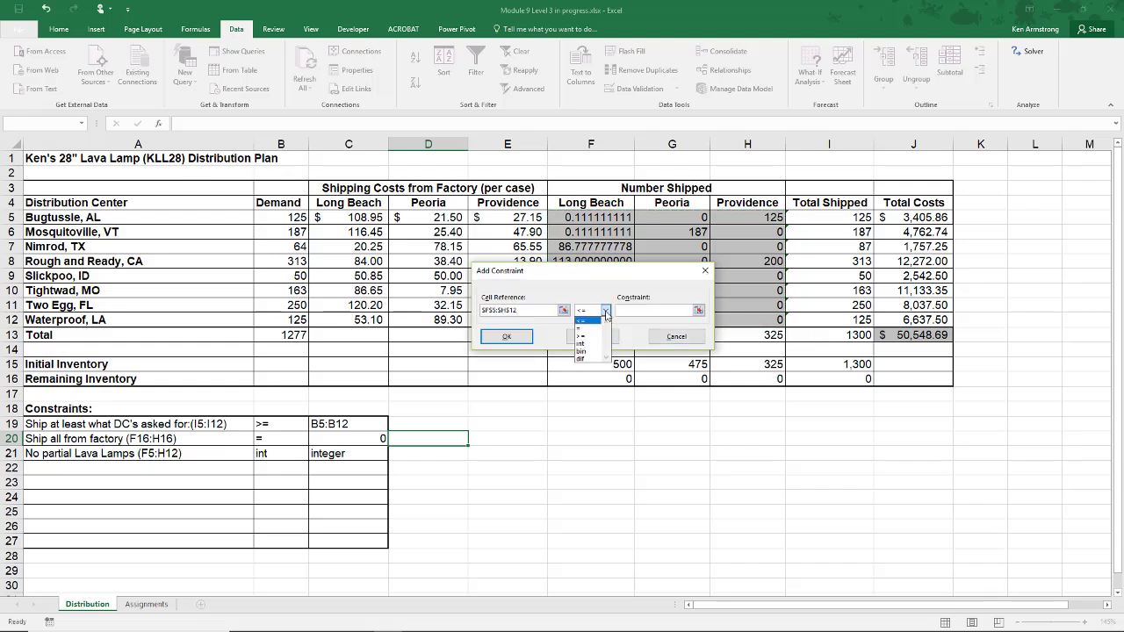
left_click(592, 345)
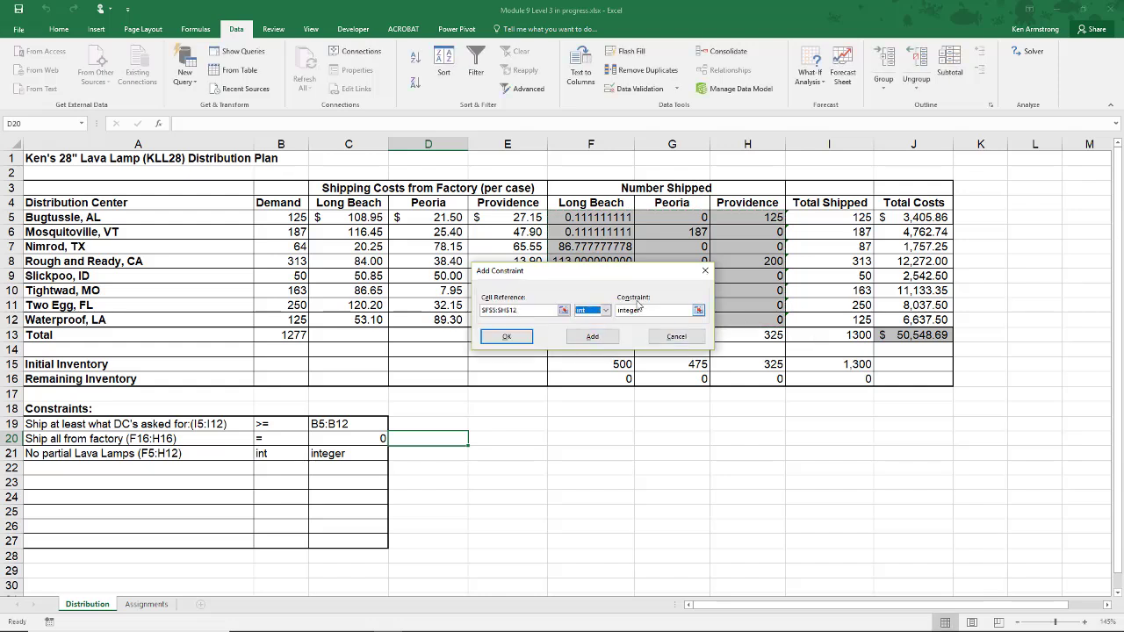
left_click(506, 339)
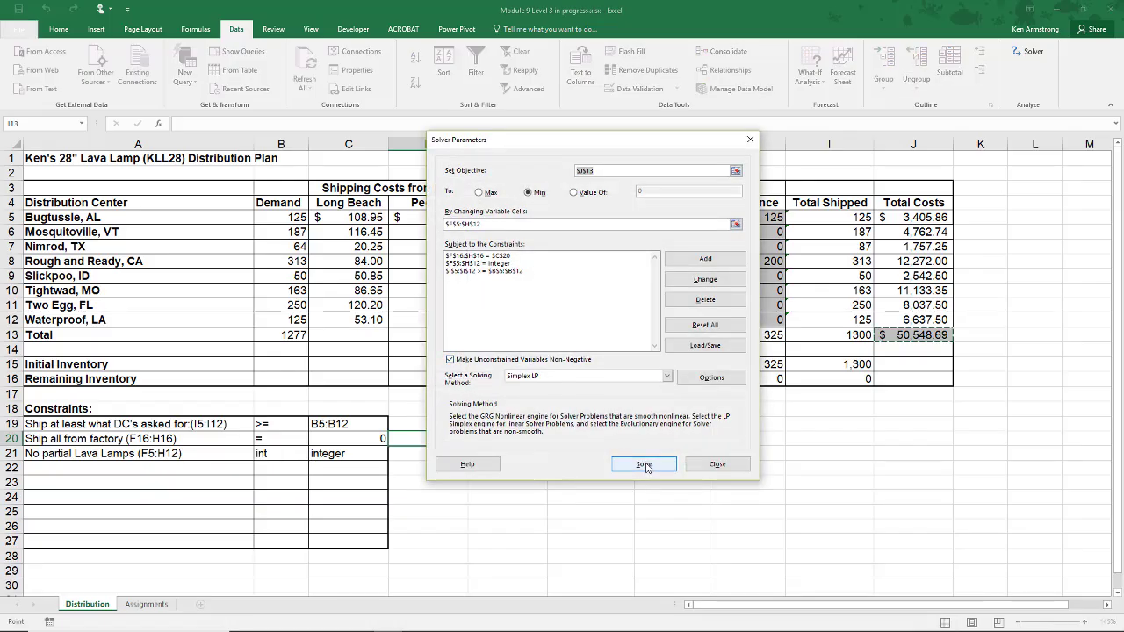
- Run Solver with all three constraints, move the results dialog off the shipped quantities, and keep the solution
left_click(645, 464)
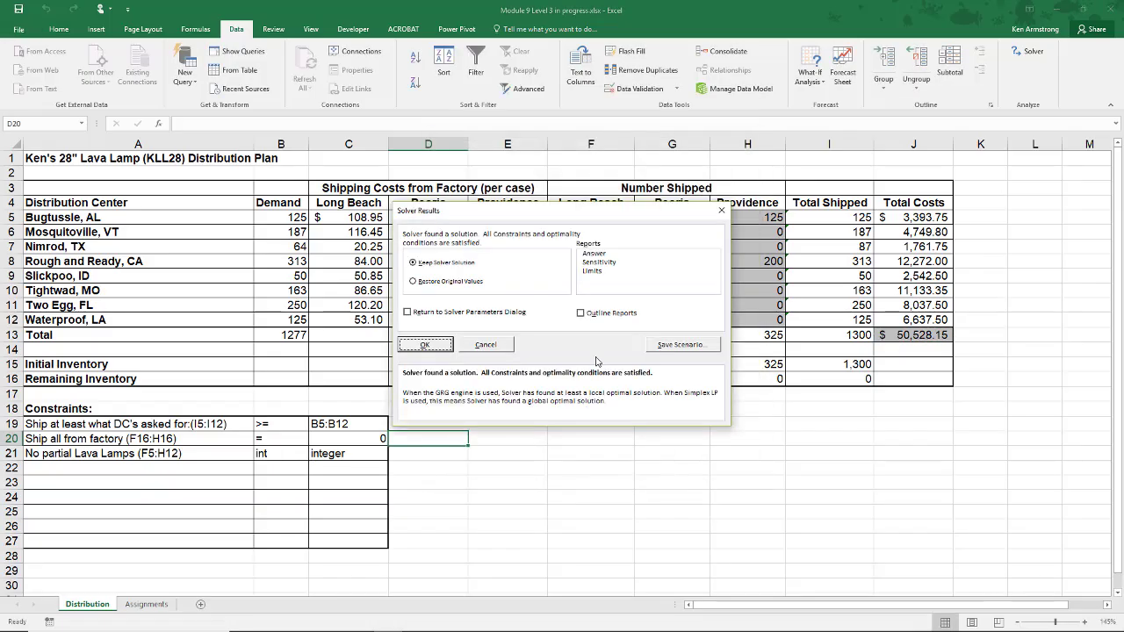
left_click_drag(580, 217, 269, 126)
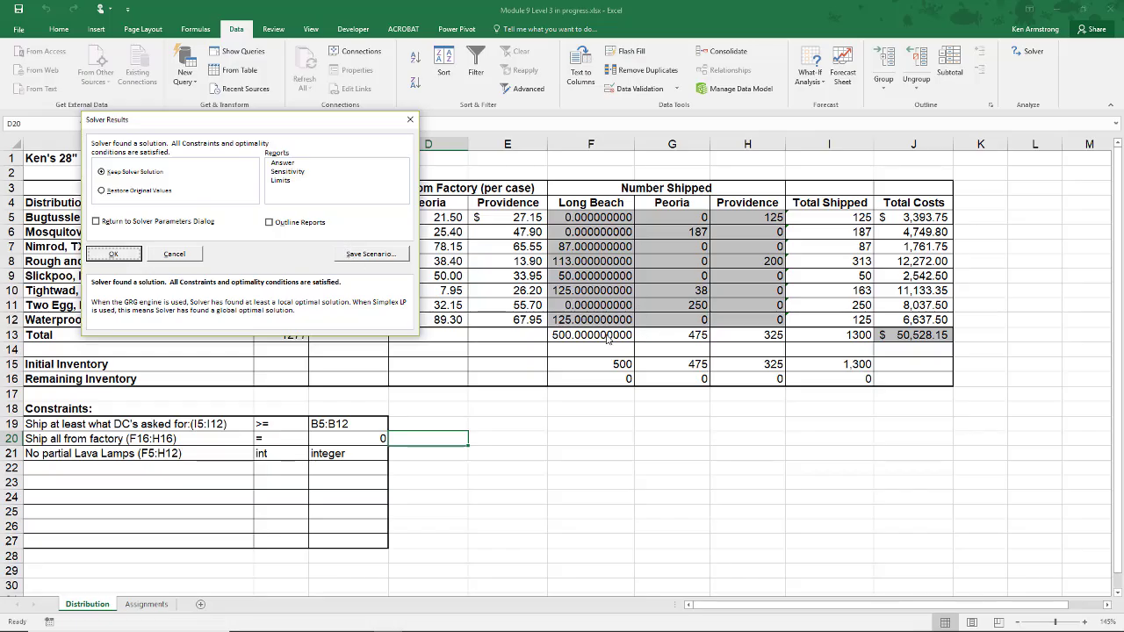
left_click(114, 253)
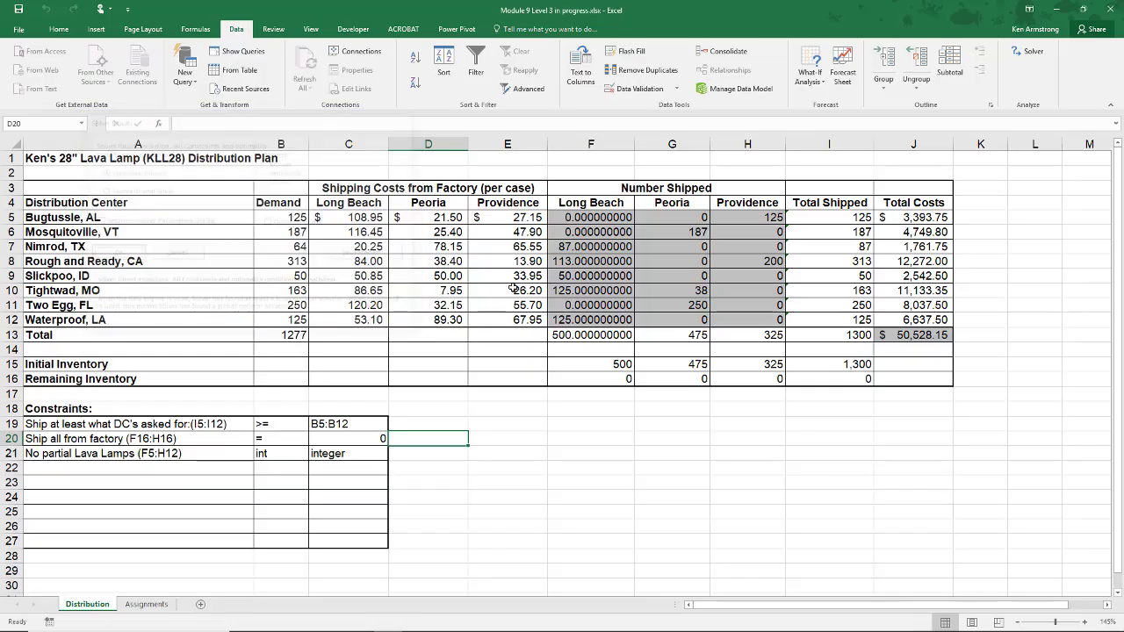
- Examine the total shipped per distribution center in column I and the factory shipping costs for Rough and Ready in C8:E8
left_click(840, 221)
left_click(845, 234)
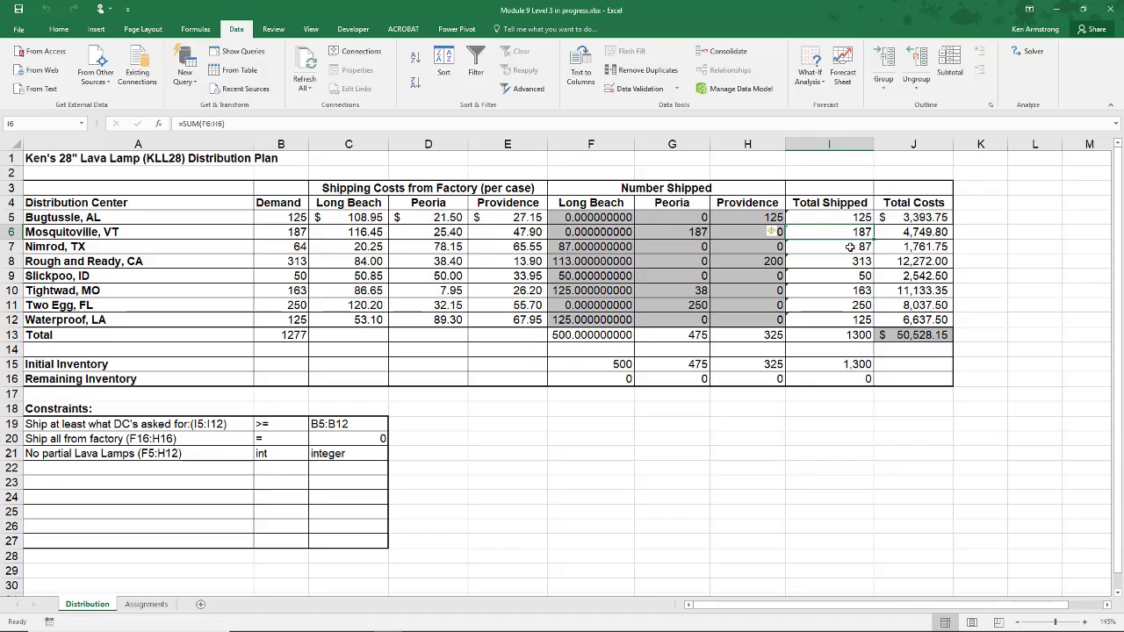
left_click(849, 247)
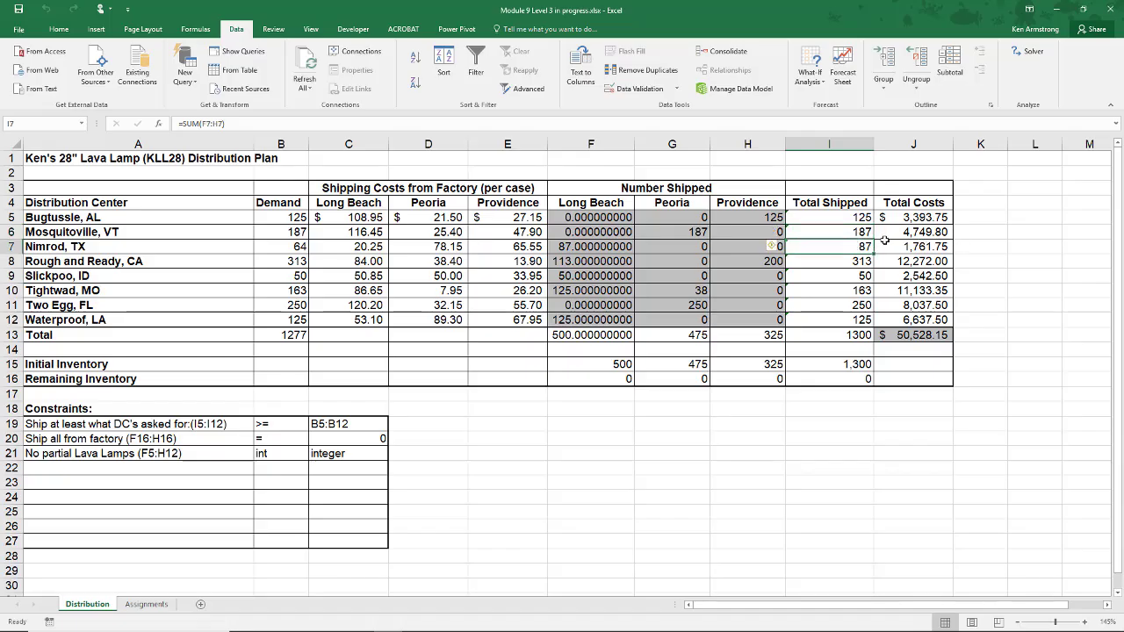
left_click(840, 260)
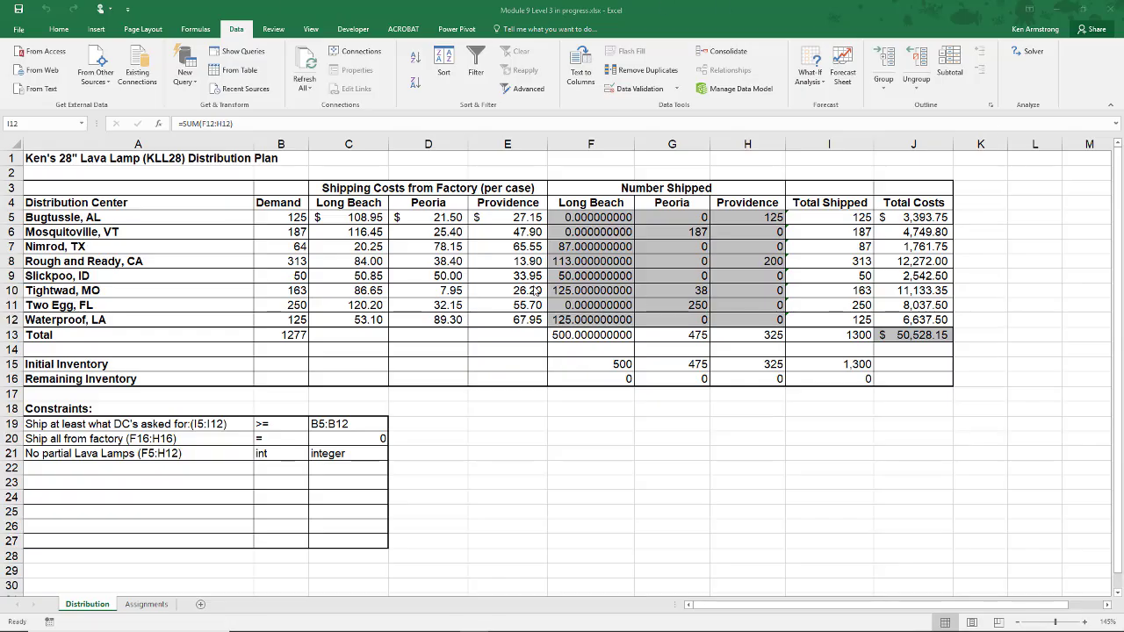
left_click(860, 246)
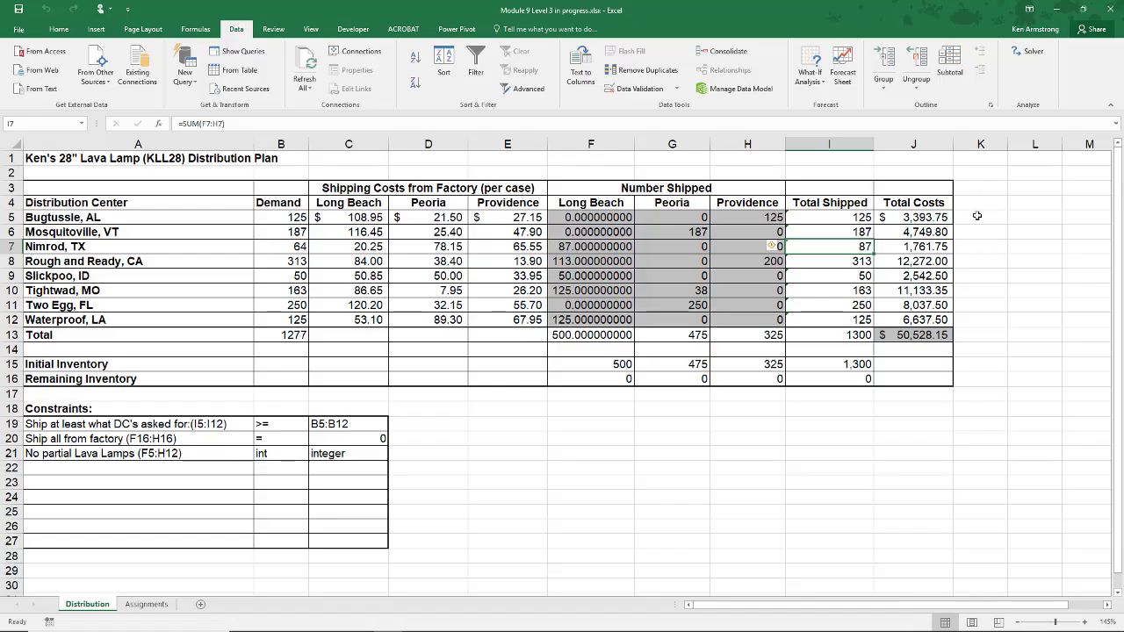
left_click(976, 215)
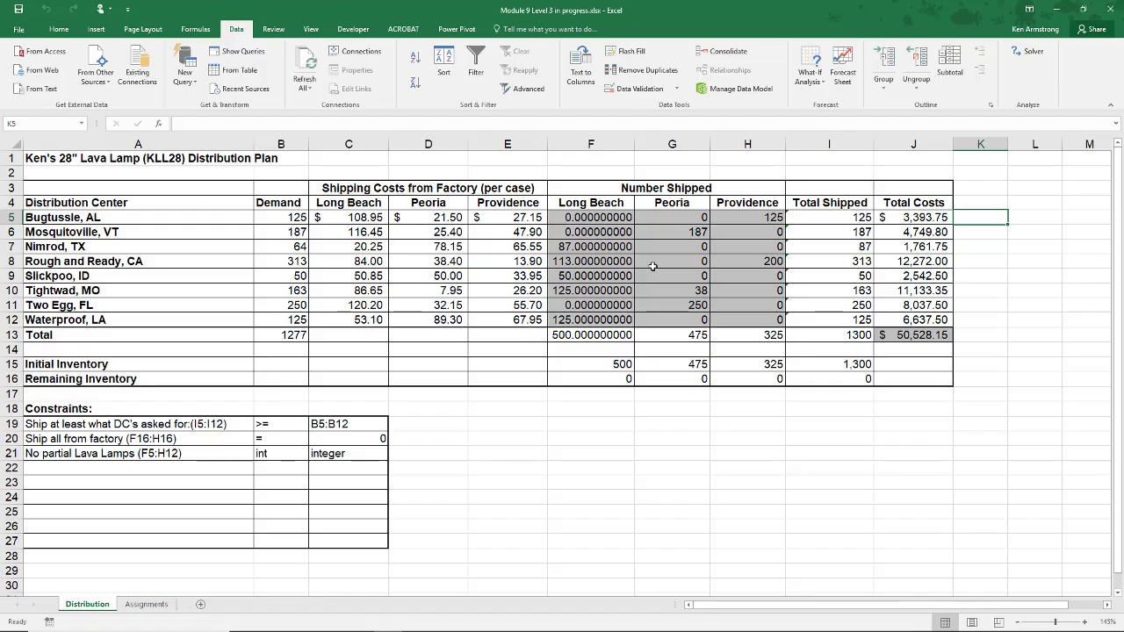
left_click(495, 262)
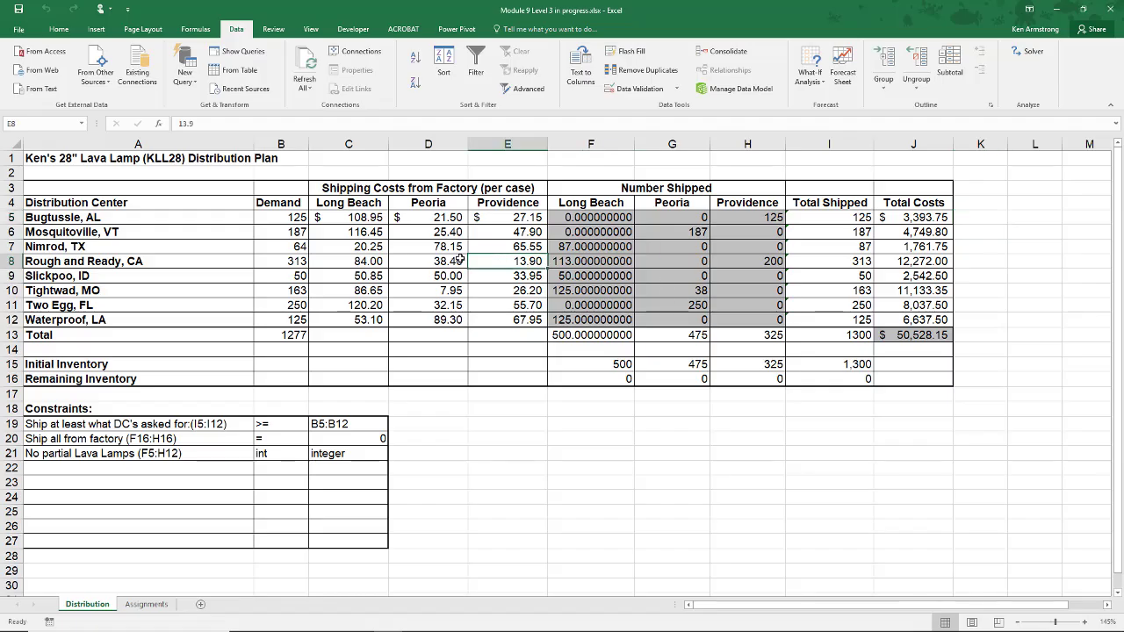
left_click(443, 260)
left_click(375, 261)
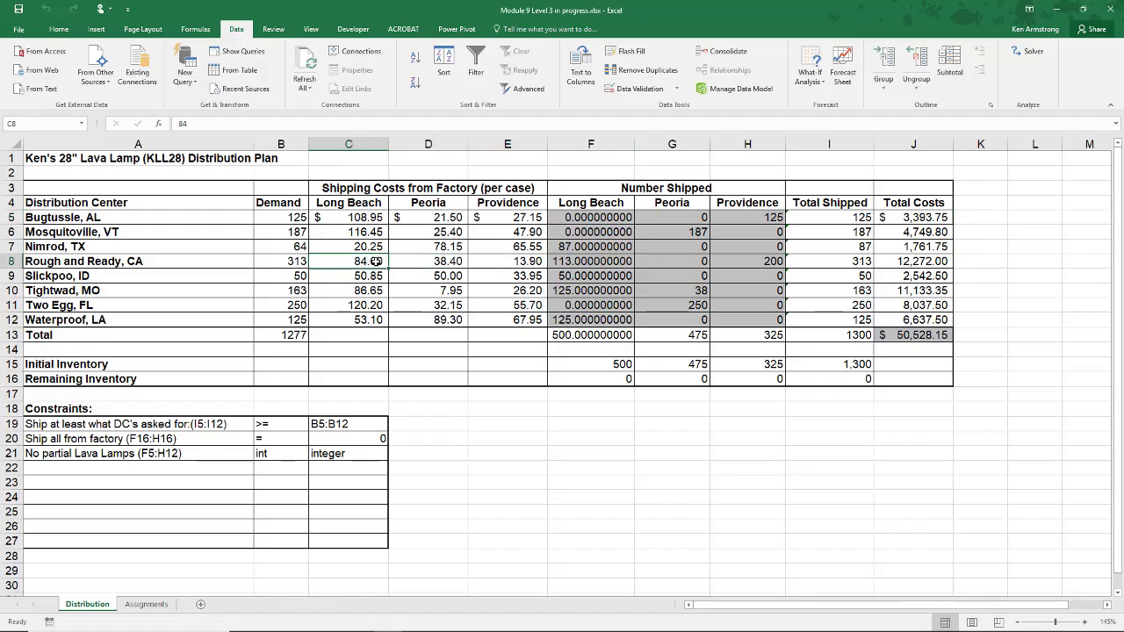
left_click(495, 261)
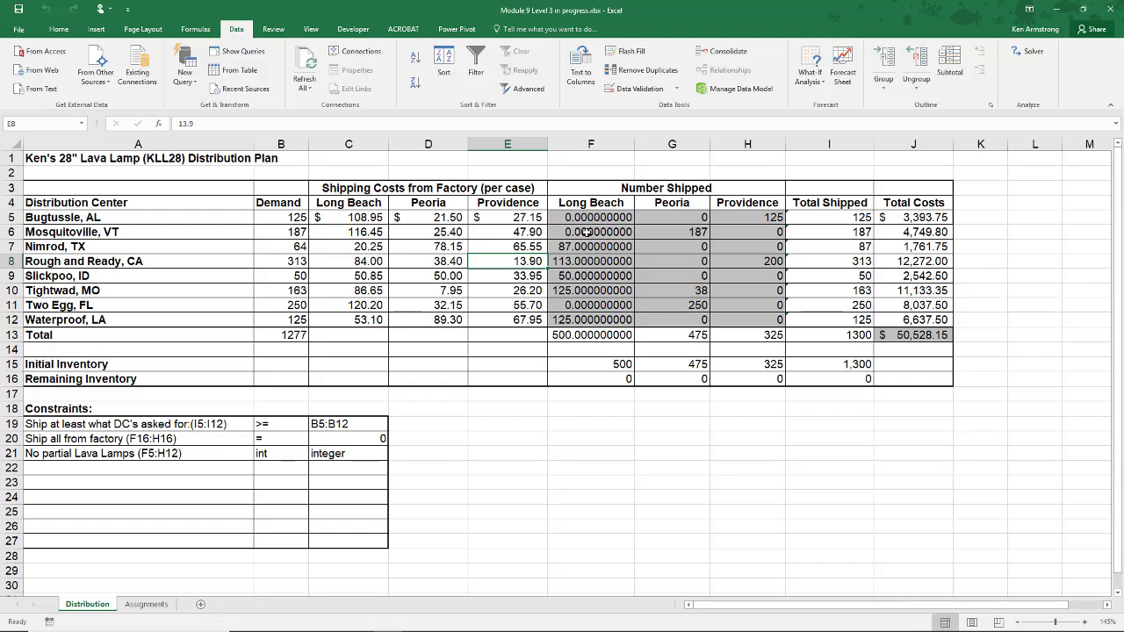
- Review the objective, changing variable cells and constraints in the Solver parameters
left_click(1022, 51)
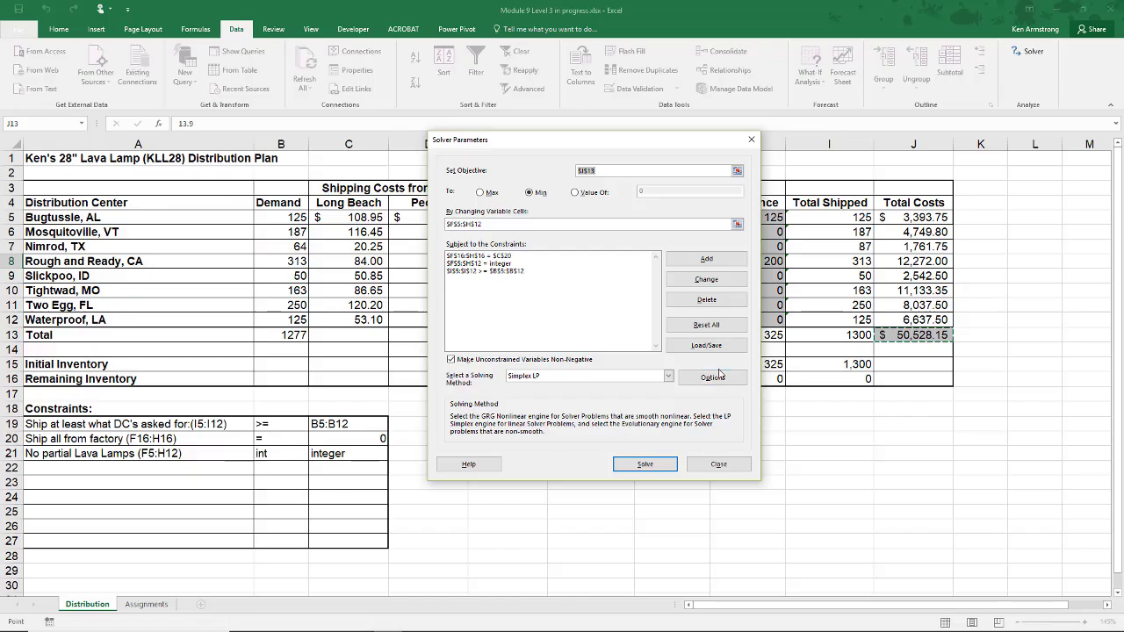
left_click(718, 463)
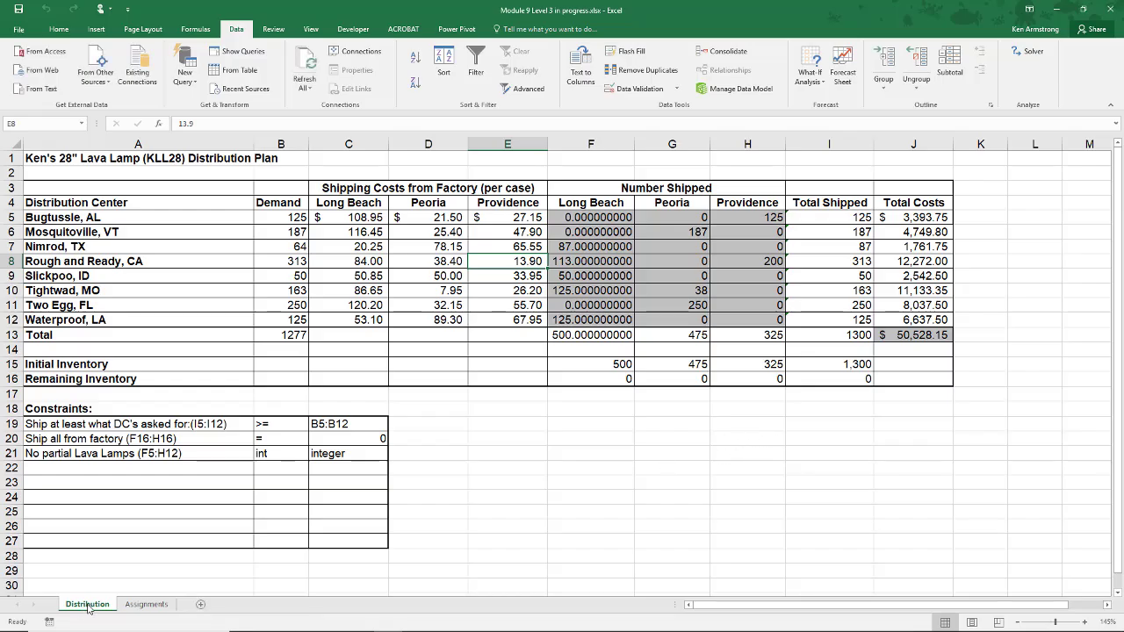
left_click_drag(88, 608, 140, 609)
left_click(473, 424)
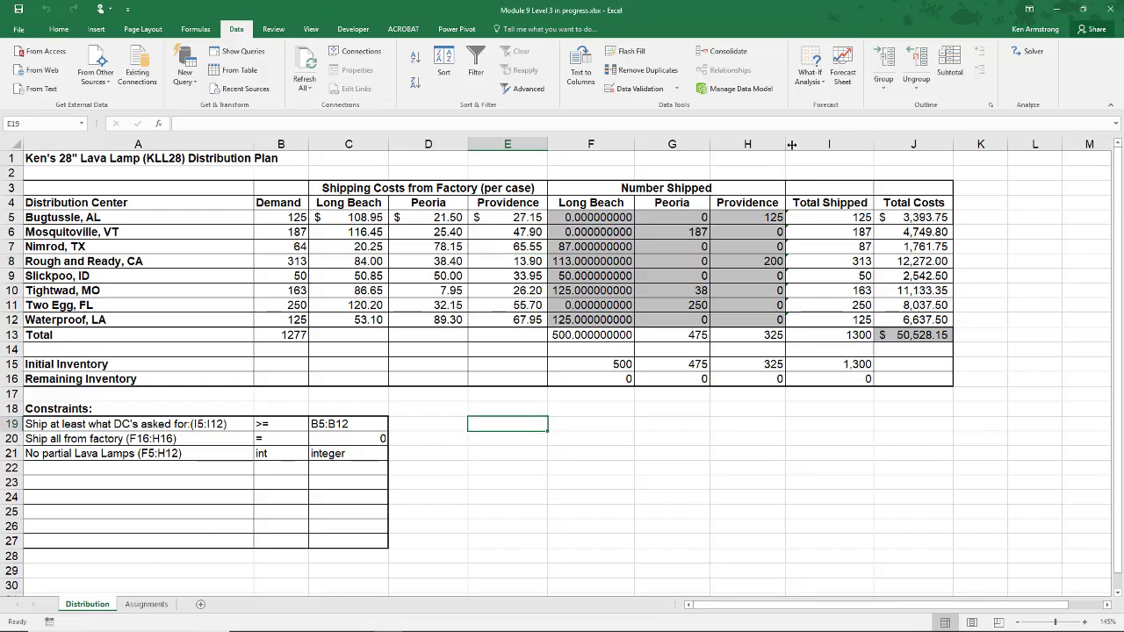
left_click(1031, 52)
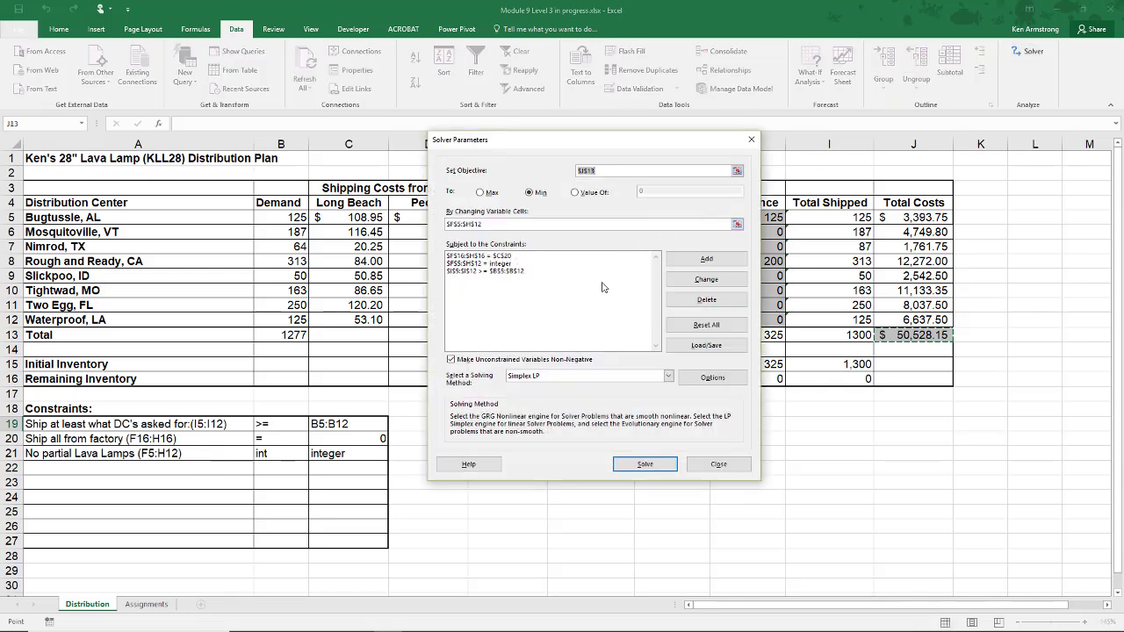
- Save the current Solver model to the empty range L1:L7 and close Solver
left_click(707, 346)
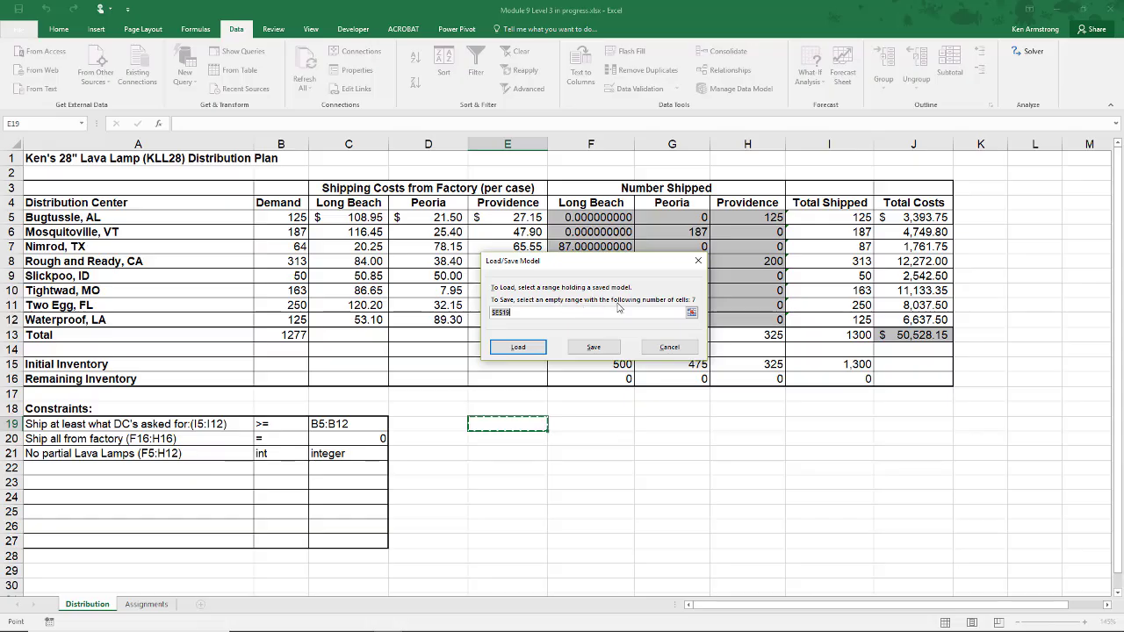
left_click(1034, 187)
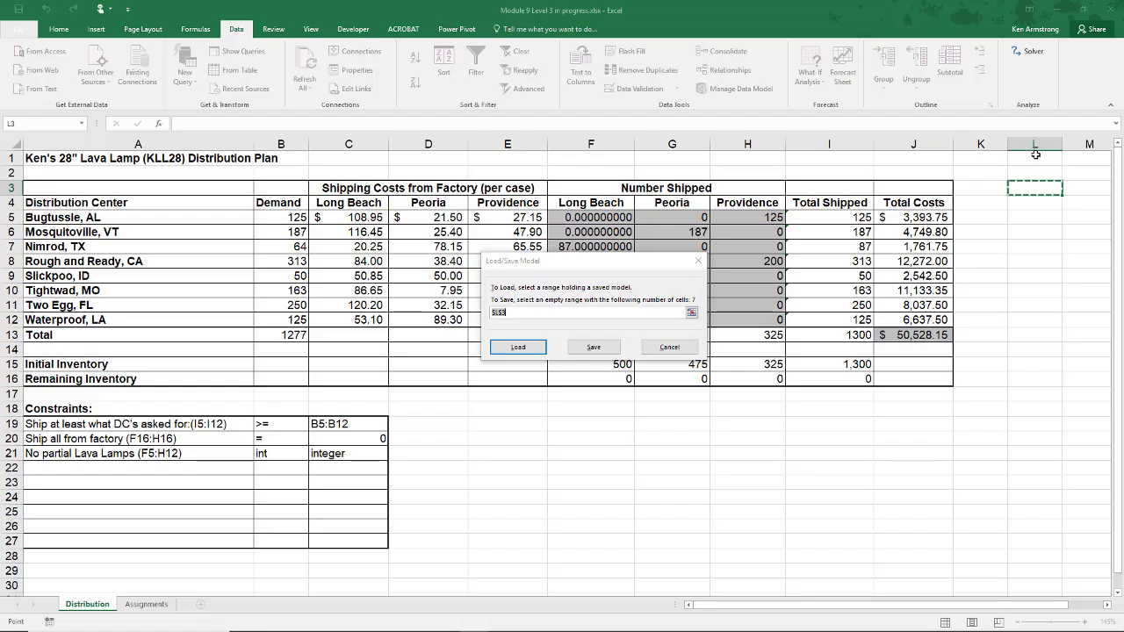
left_click_drag(1037, 157, 1024, 249)
left_click(595, 348)
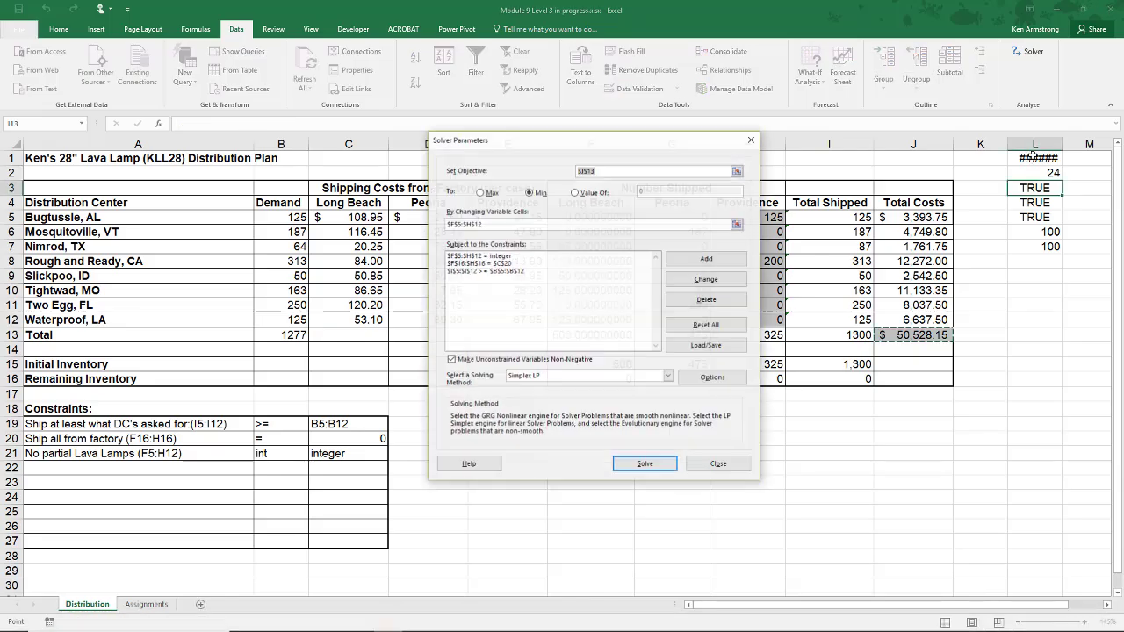
left_click(718, 464)
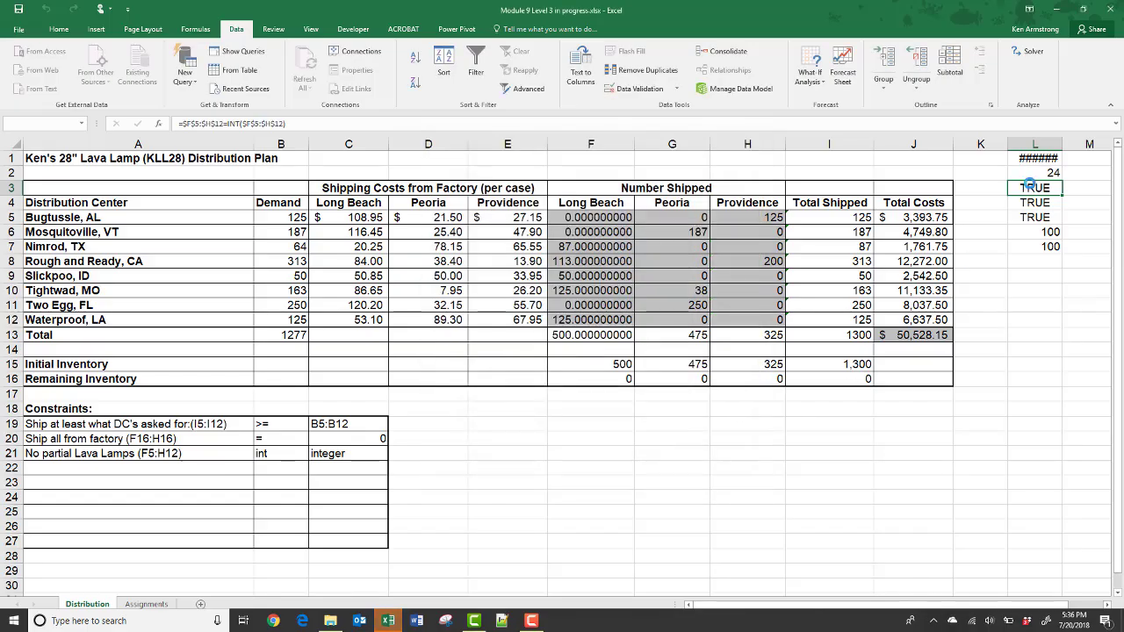
- Autofit column L to the saved model's contents and check the entries in L2 and L3
left_click(1036, 158)
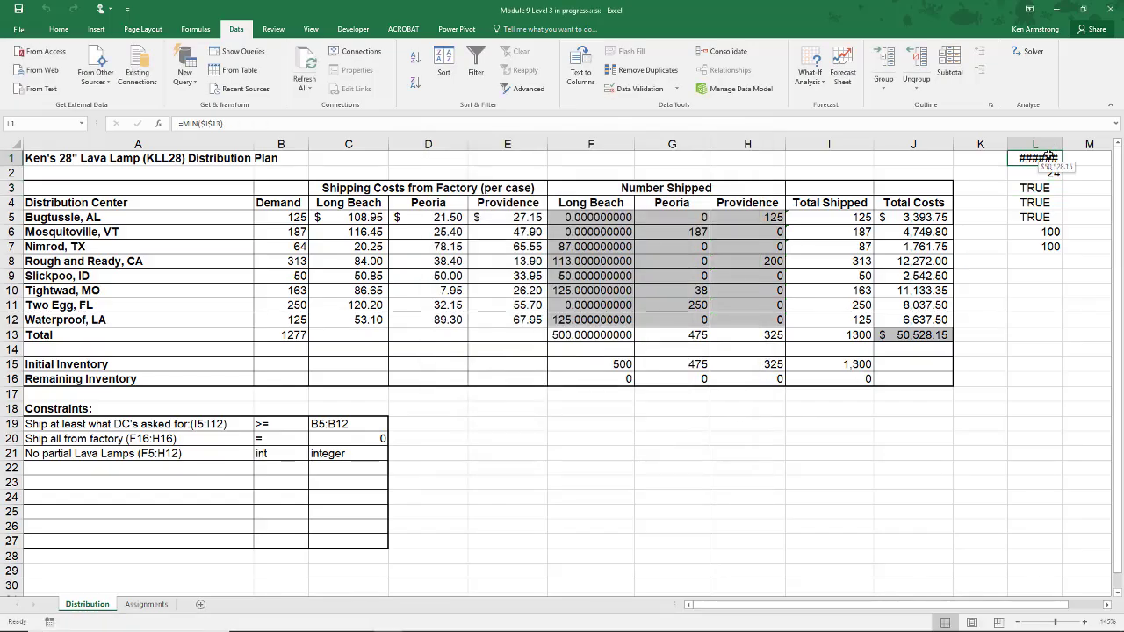
double_click(1062, 143)
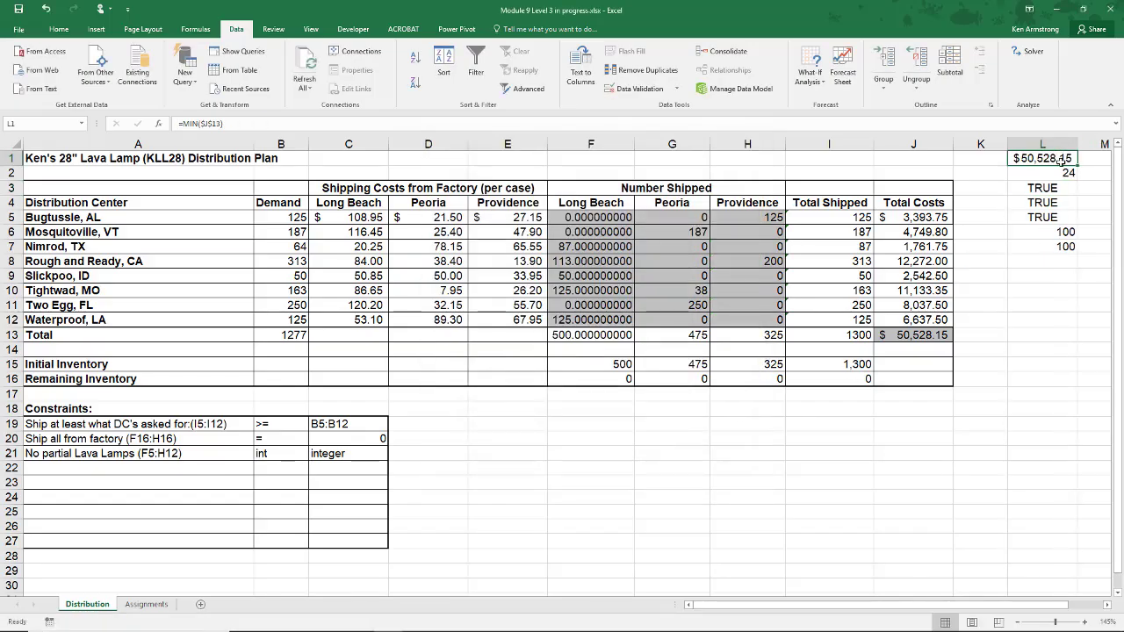
left_click(1056, 174)
left_click(1047, 189)
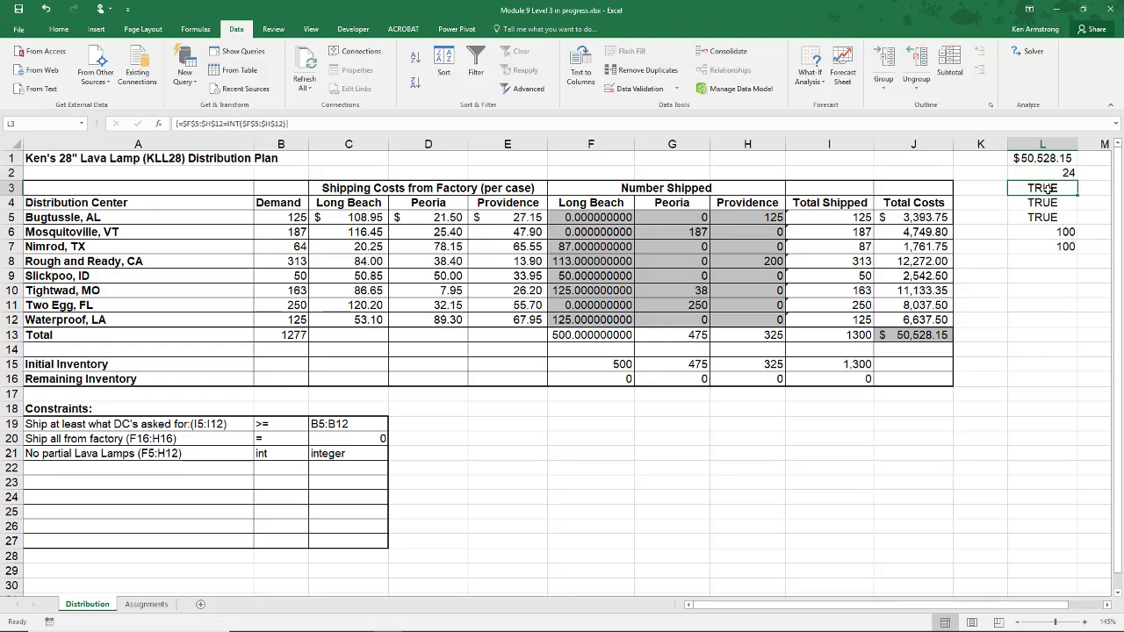
- Open the integer-constraint formula in L3 for editing and re-enter it as an array formula
left_click(301, 120)
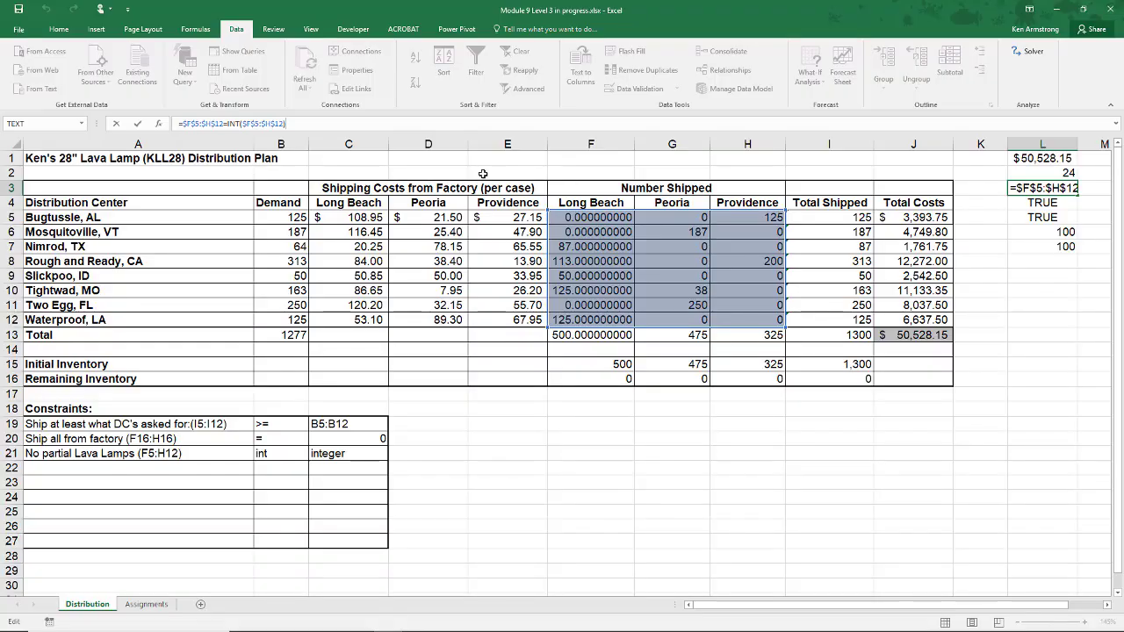
left_click(482, 174)
left_click(482, 187)
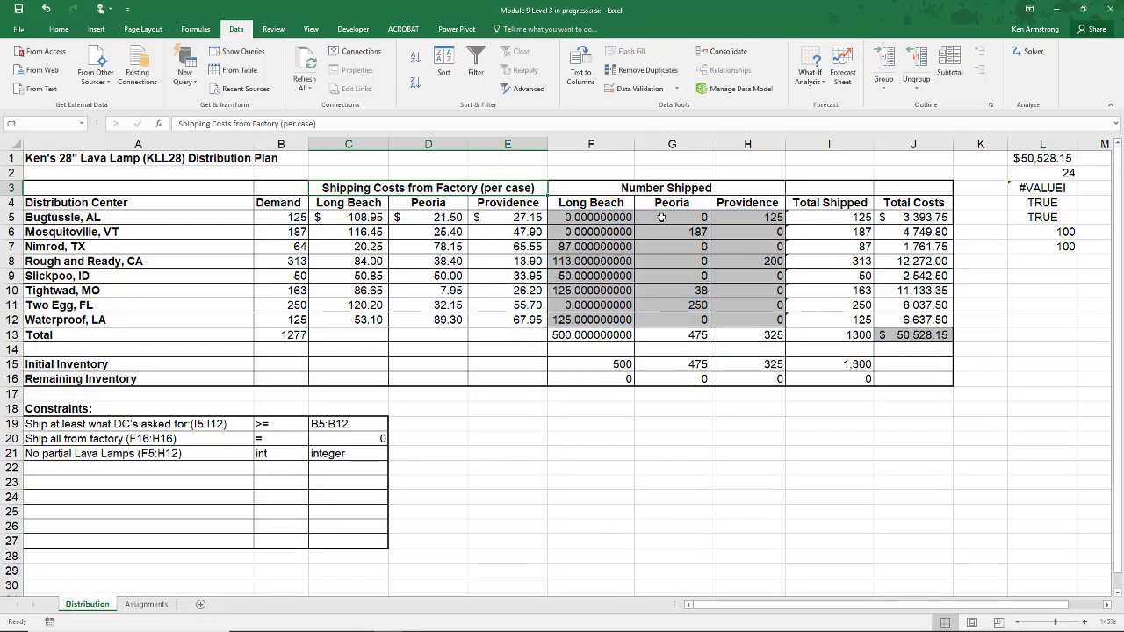
left_click(1041, 192)
key("ctrl+shift+Return")
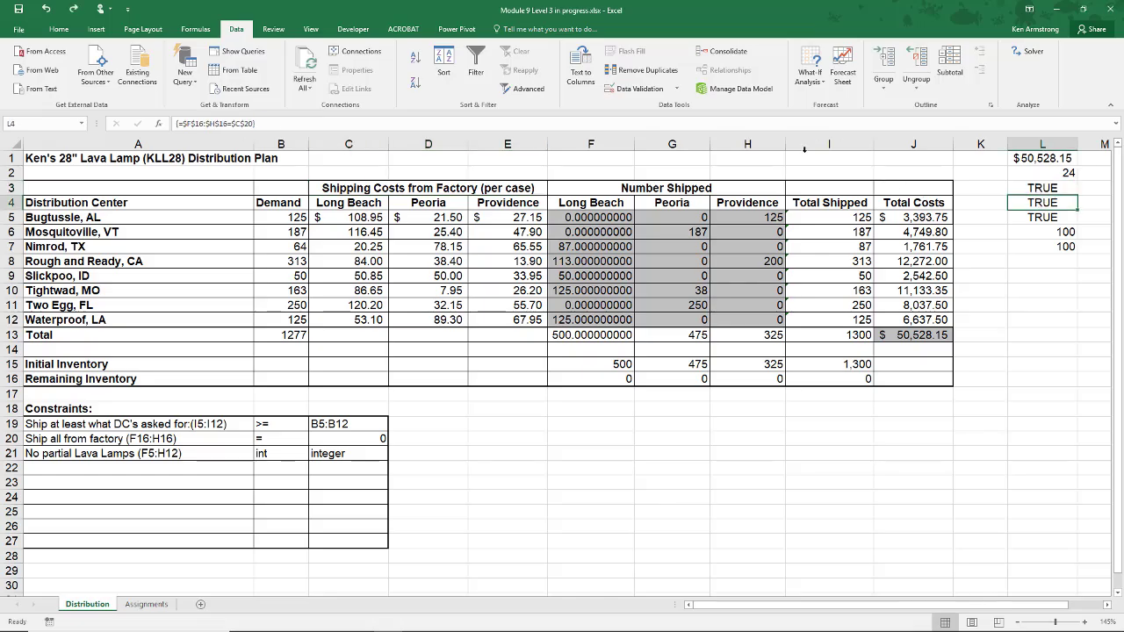
- Examine the demand constraint and the Solver option formulas saved in L5:L7
left_click(1047, 217)
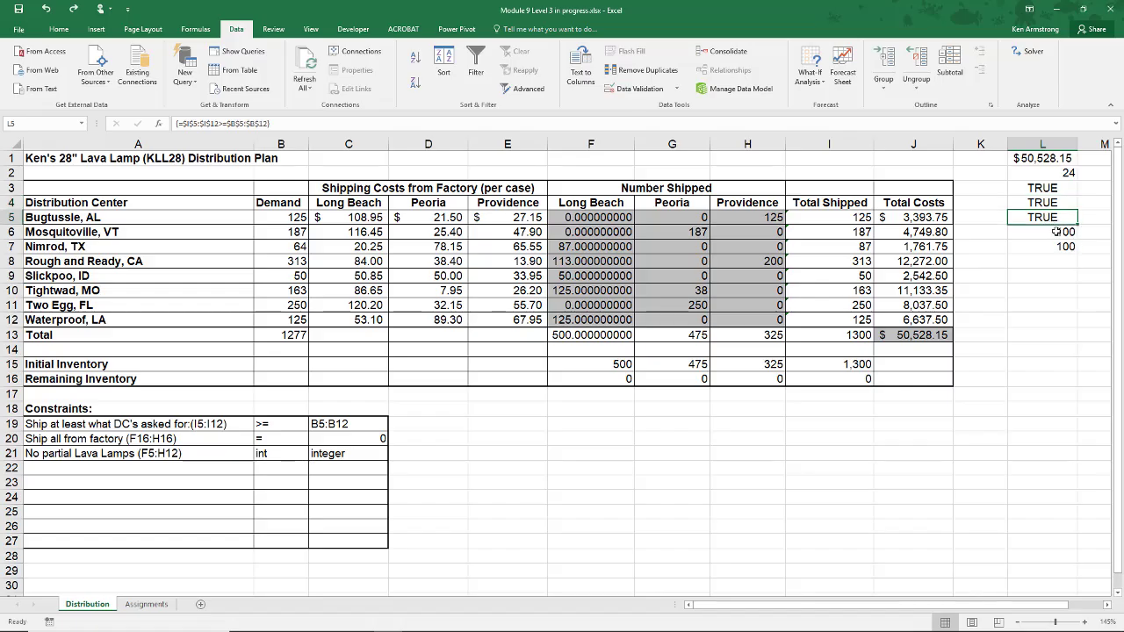
left_click(1056, 231)
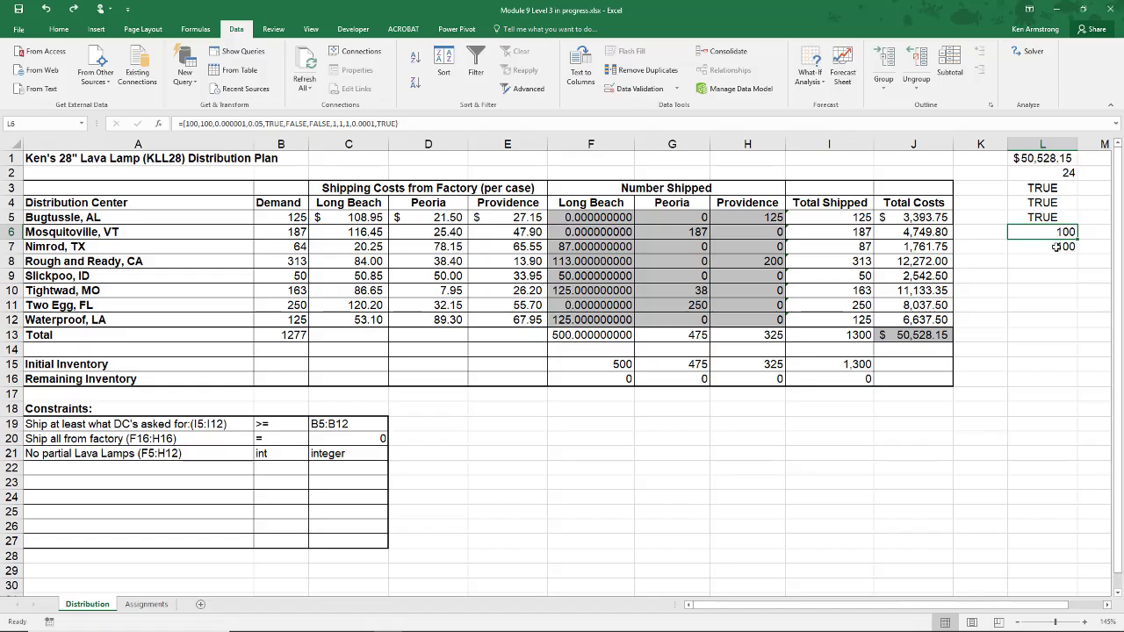
left_click(1058, 247)
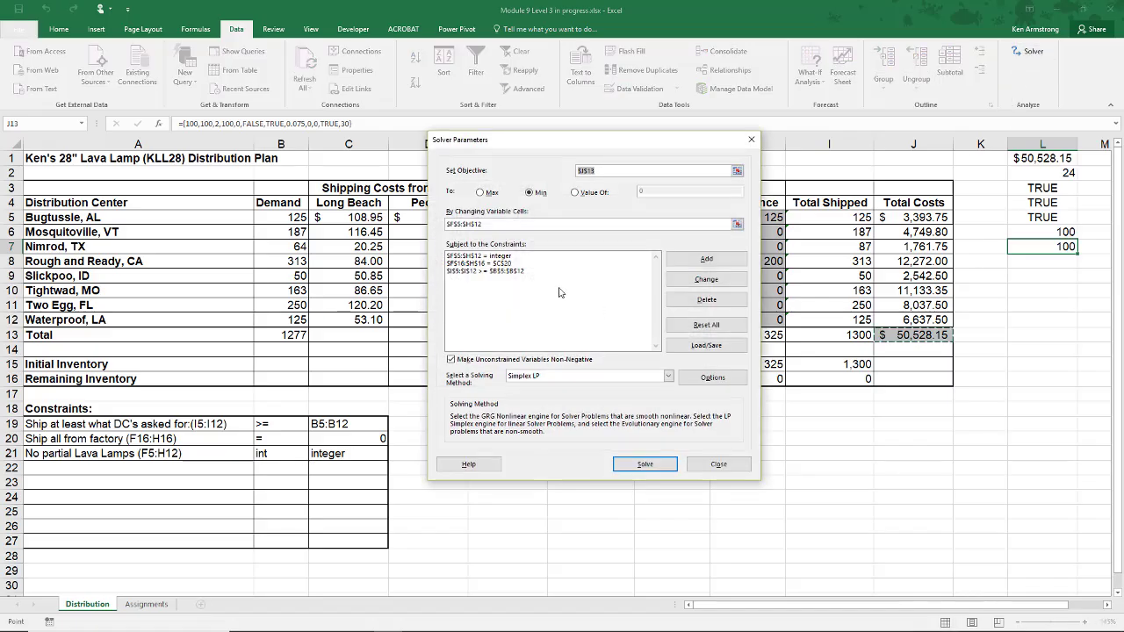
- Delete the integer constraint on F5:H12 from the Solver model and reset all remaining Solver settings
left_click(480, 258)
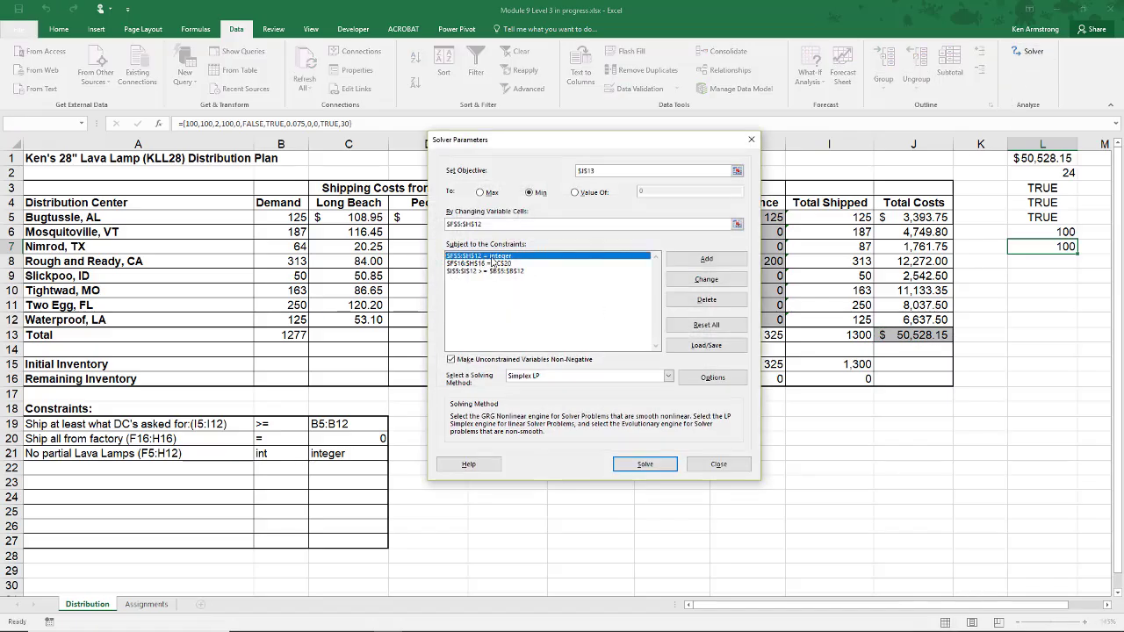
left_click(716, 301)
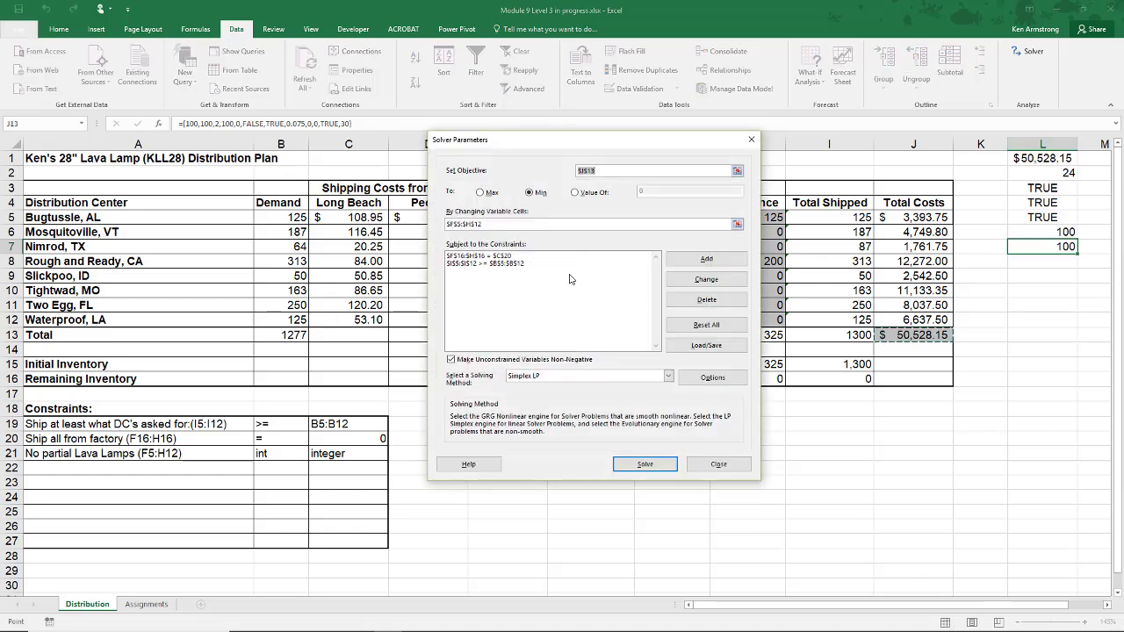
left_click(716, 325)
left_click(595, 364)
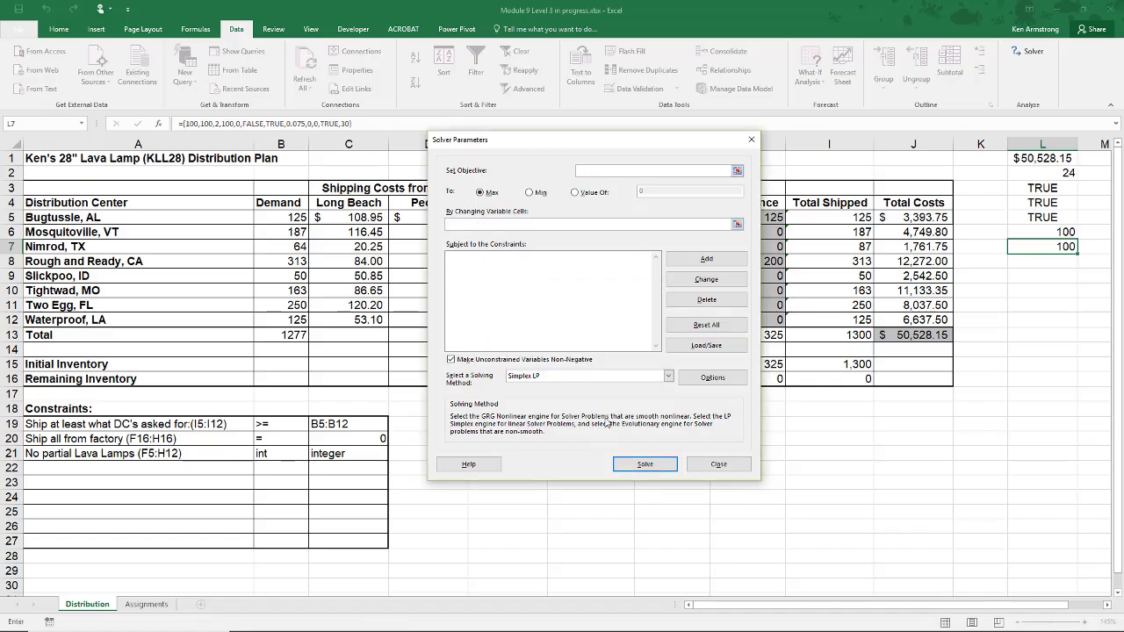
- Load the saved Solver model from the range L1:L7
left_click(706, 345)
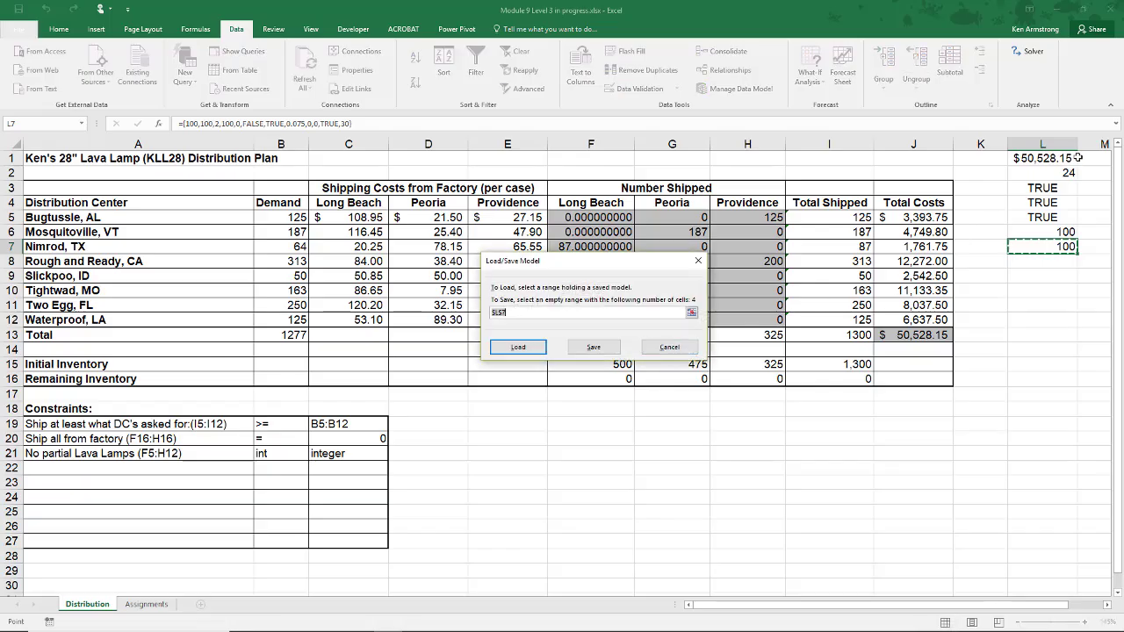
left_click_drag(1053, 151, 1053, 245)
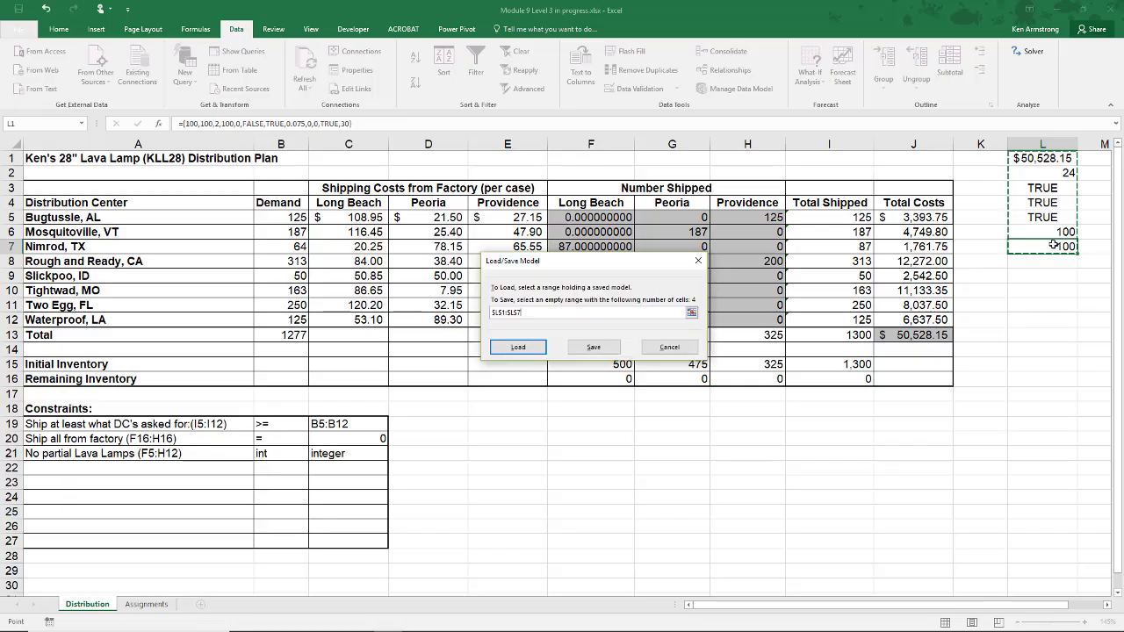
left_click(518, 347)
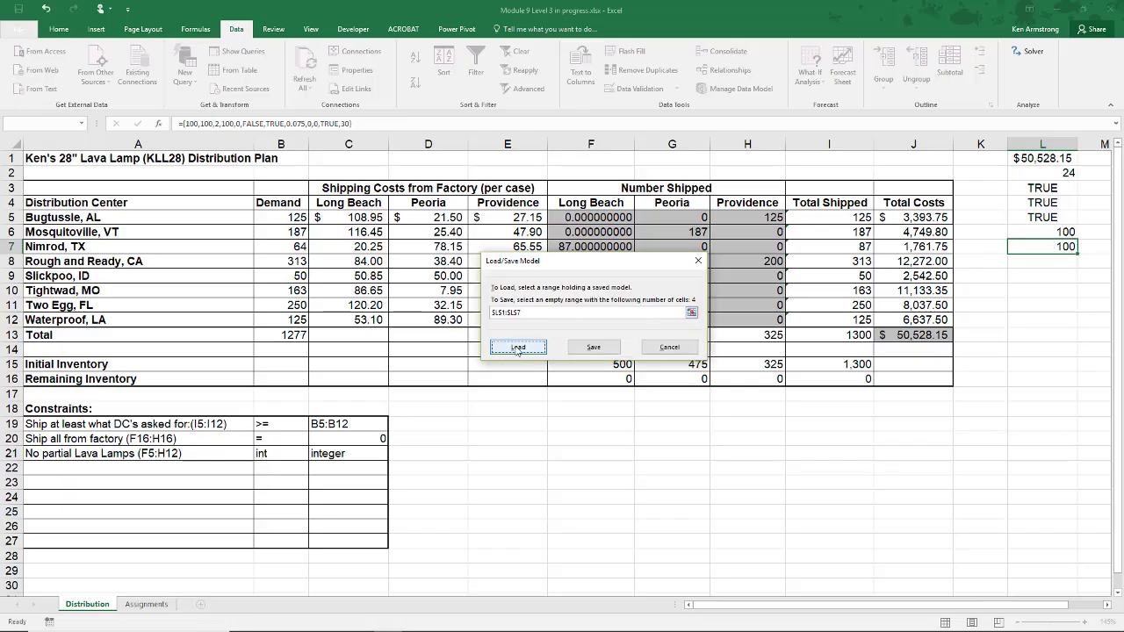